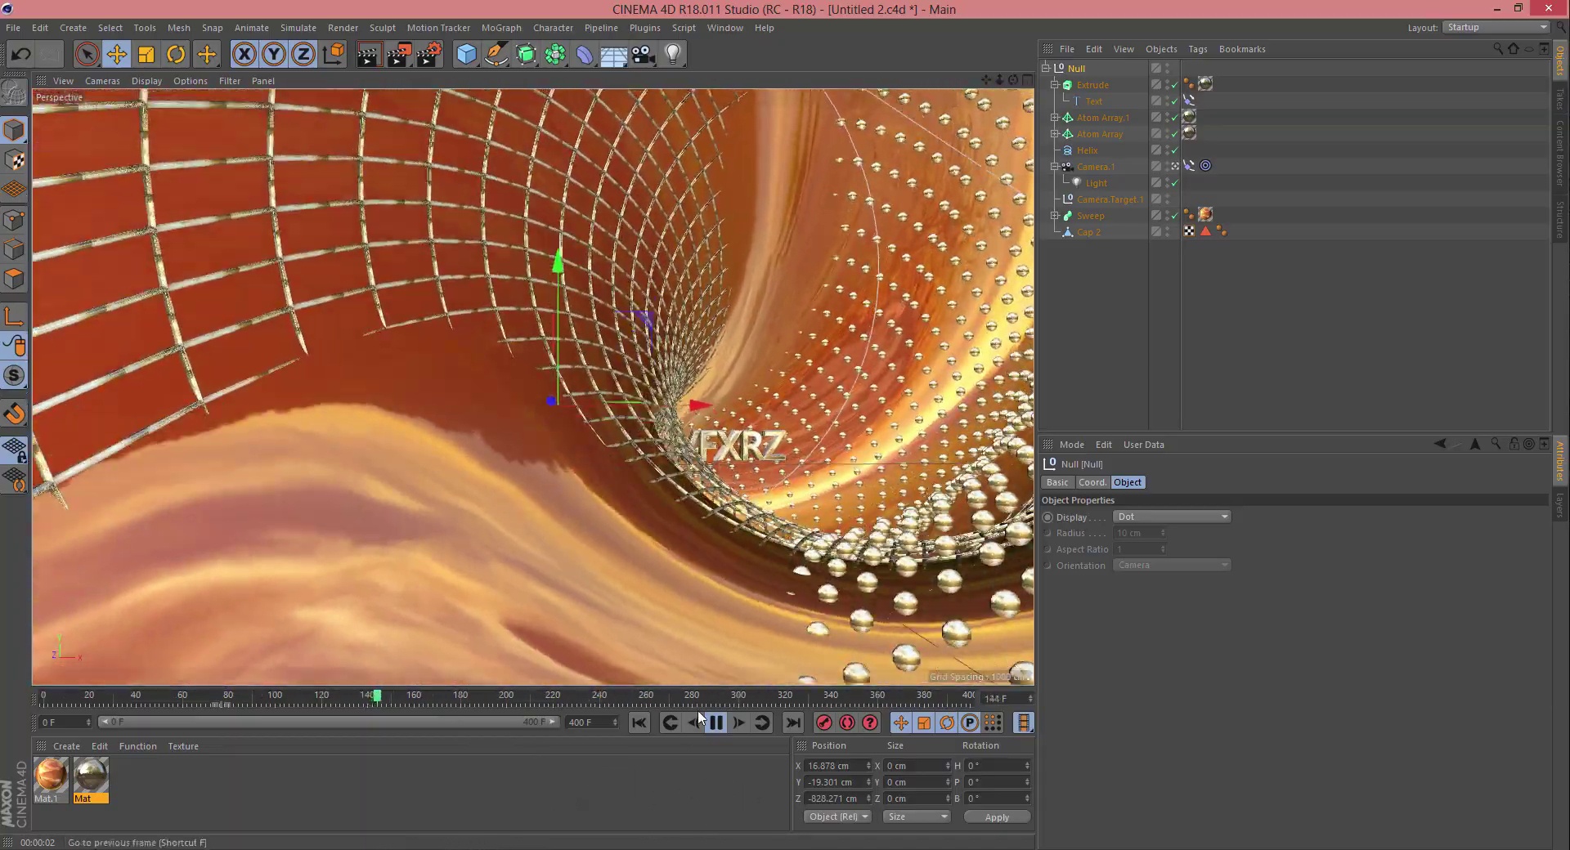
Step: Stop the animation playback and switch out of the Camera.1 view to the free perspective view
{"action": "left_click", "coordinate": [717, 723]}
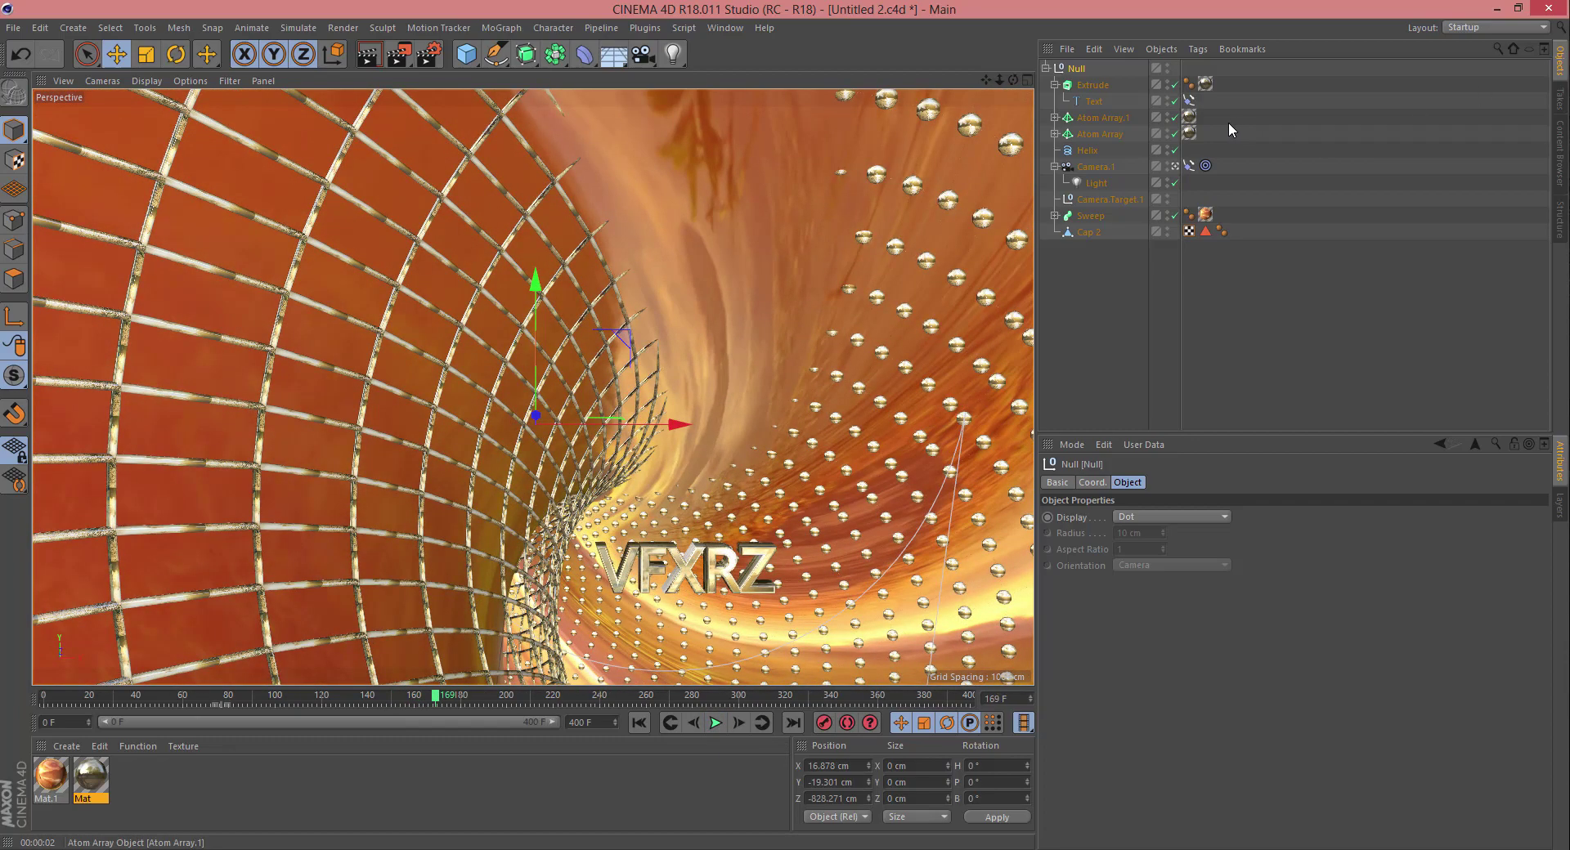
{"action": "left_click", "coordinate": [1175, 167]}
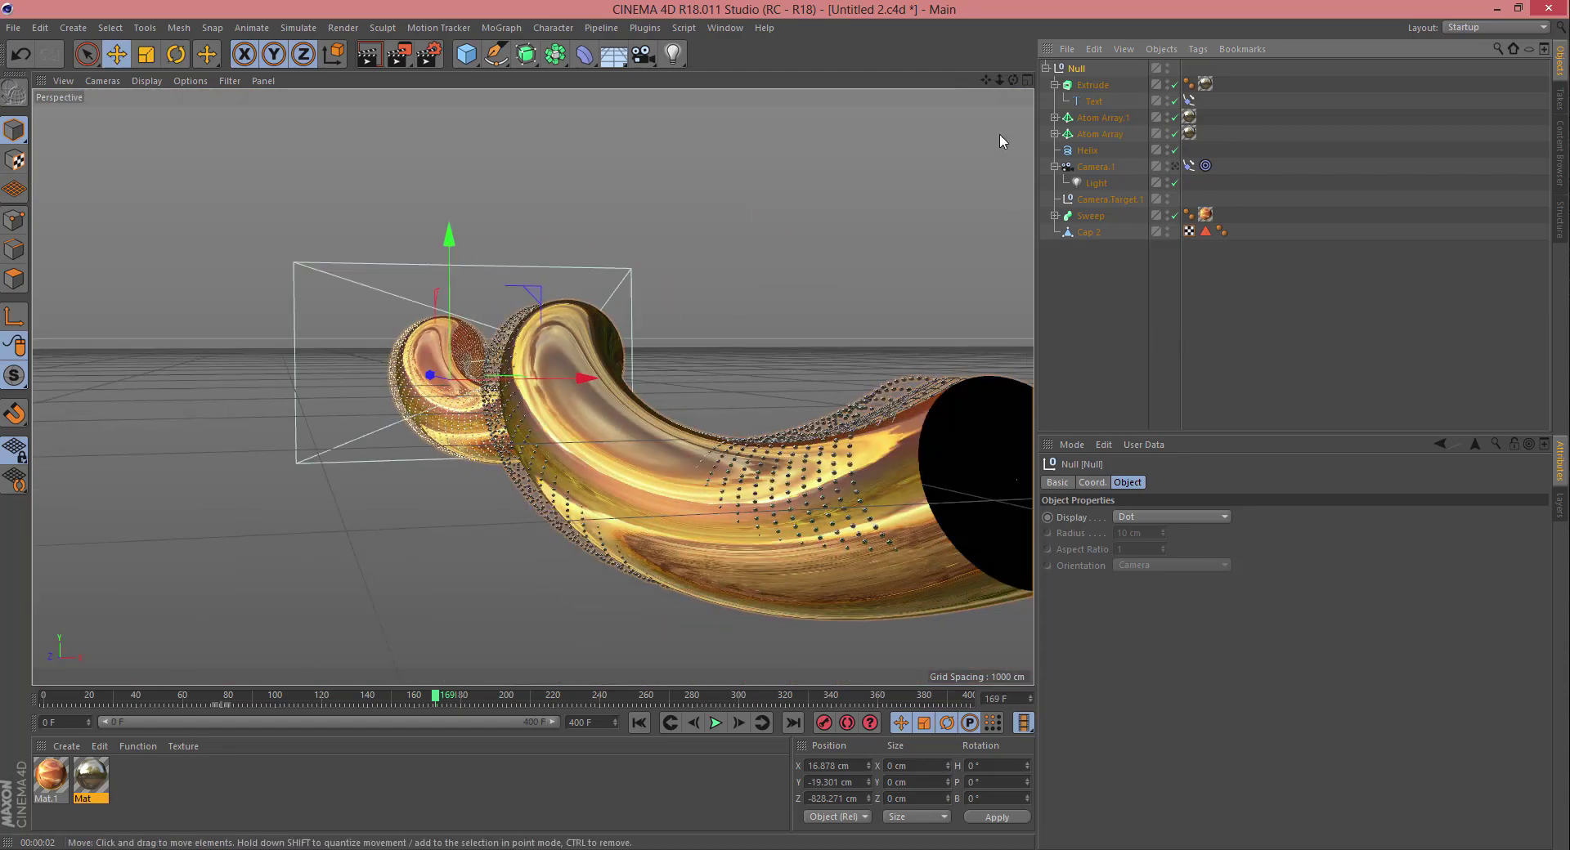
{"action": "left_click_drag", "start_coordinate": [1007, 78], "coordinate": [1082, 90]}
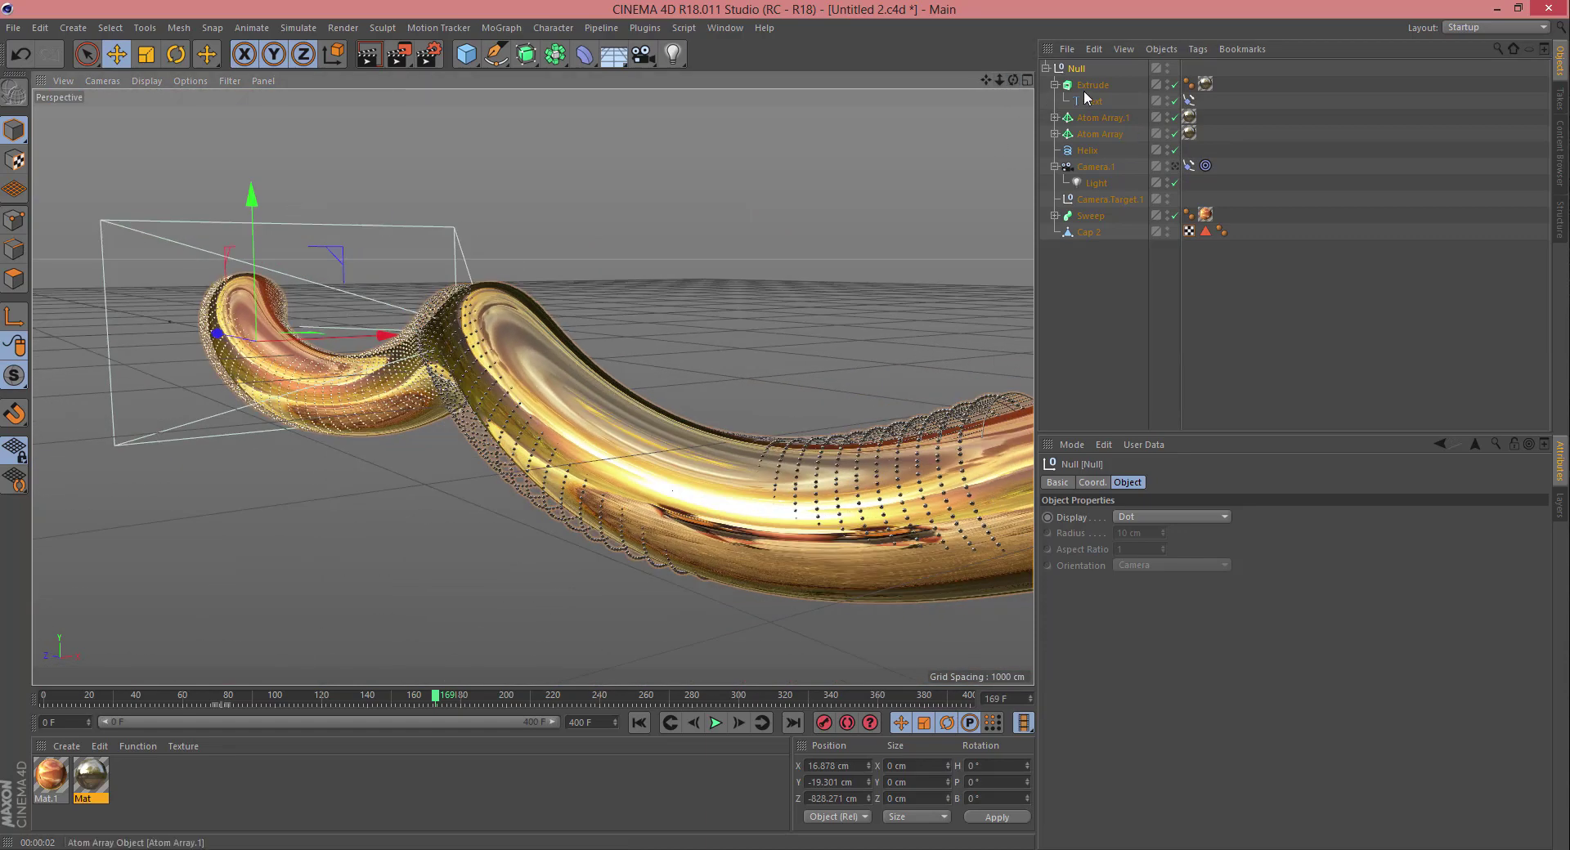
Step: Hide the Null group with the finished tunnel scene and collapse its hierarchy
{"action": "left_click", "coordinate": [1167, 67]}
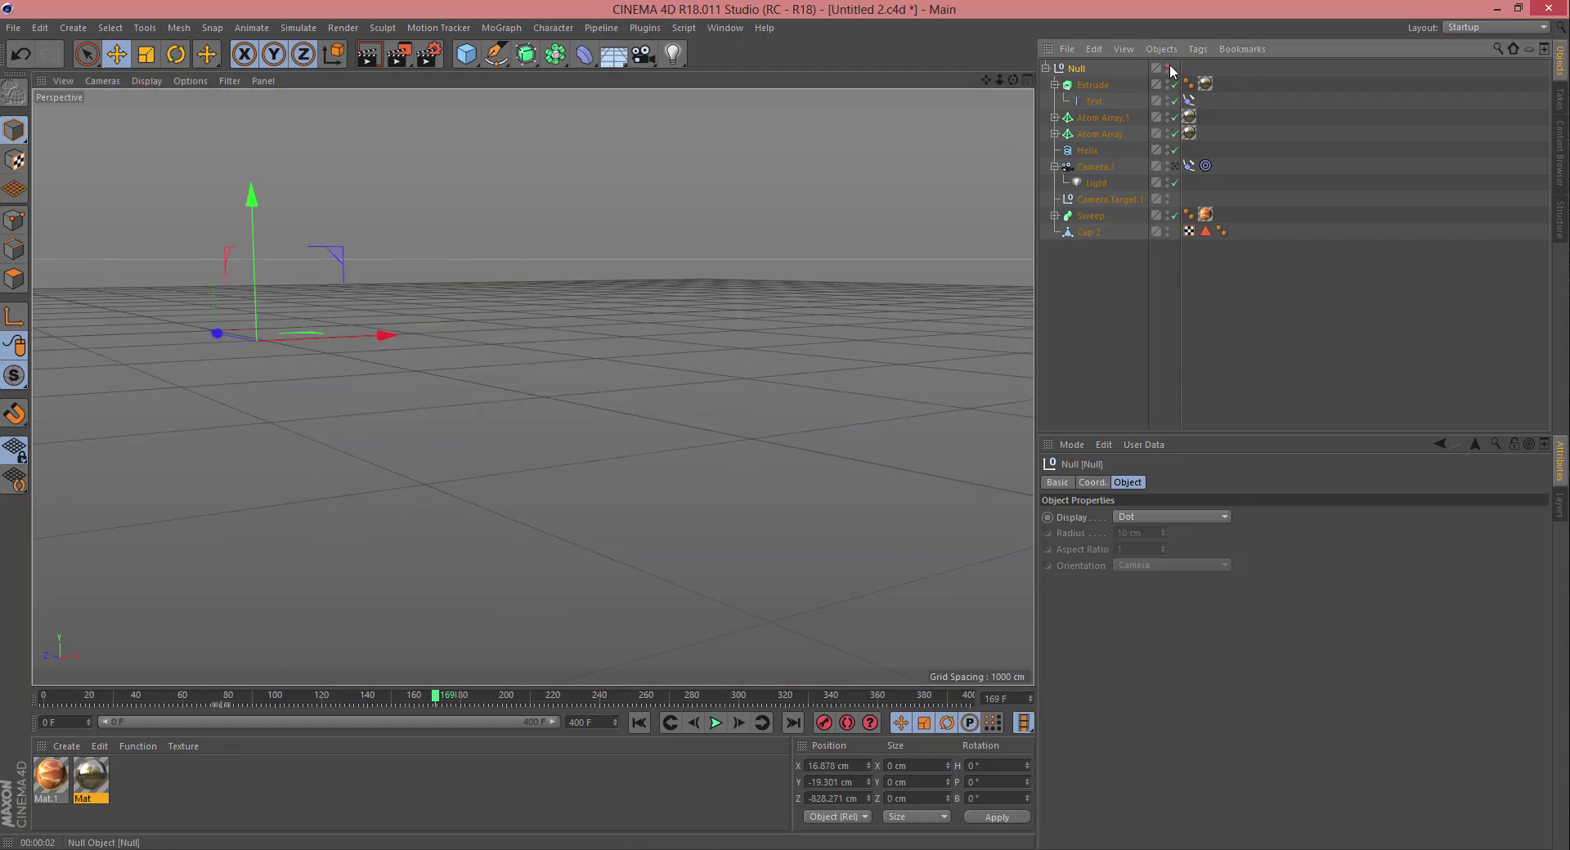
{"action": "left_click_drag", "start_coordinate": [983, 77], "coordinate": [935, 126]}
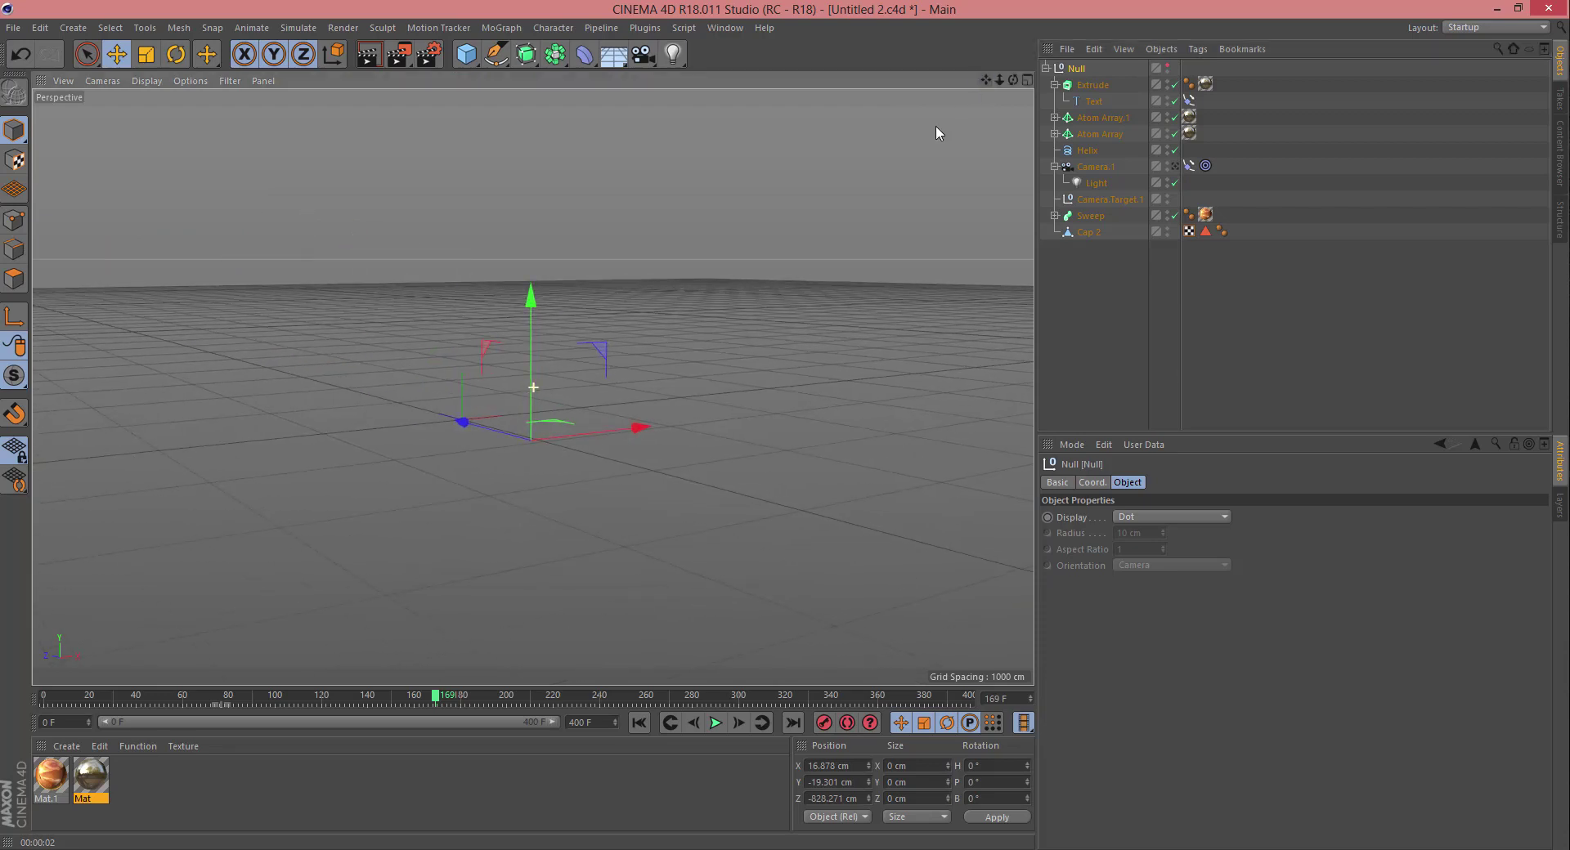
{"action": "left_click", "coordinate": [1046, 68]}
{"action": "left_click", "coordinate": [1096, 200]}
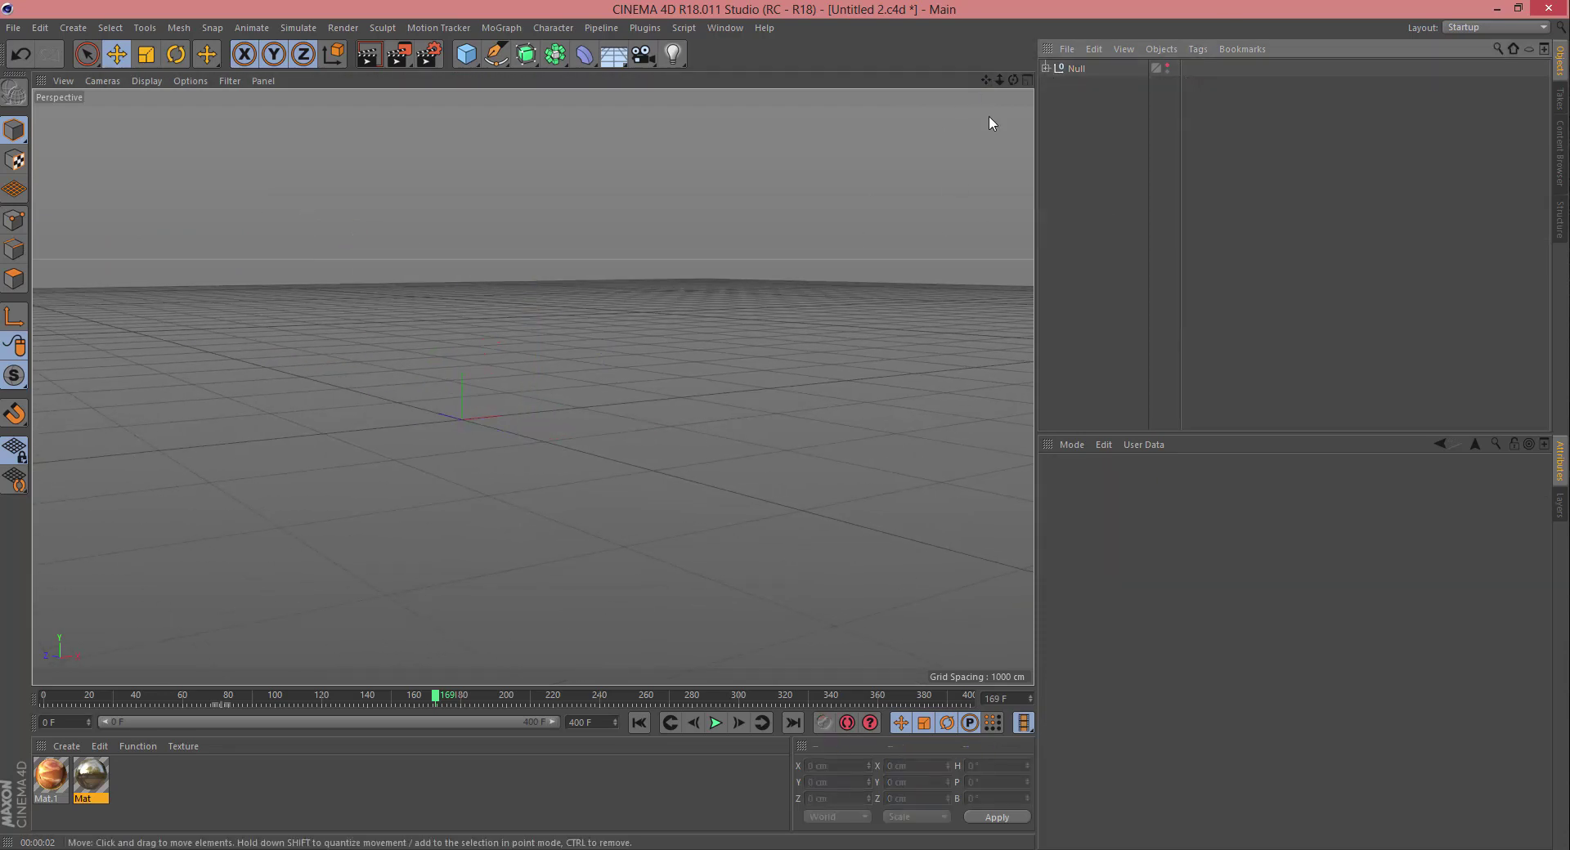
{"action": "left_click_drag", "start_coordinate": [999, 80], "coordinate": [533, 387]}
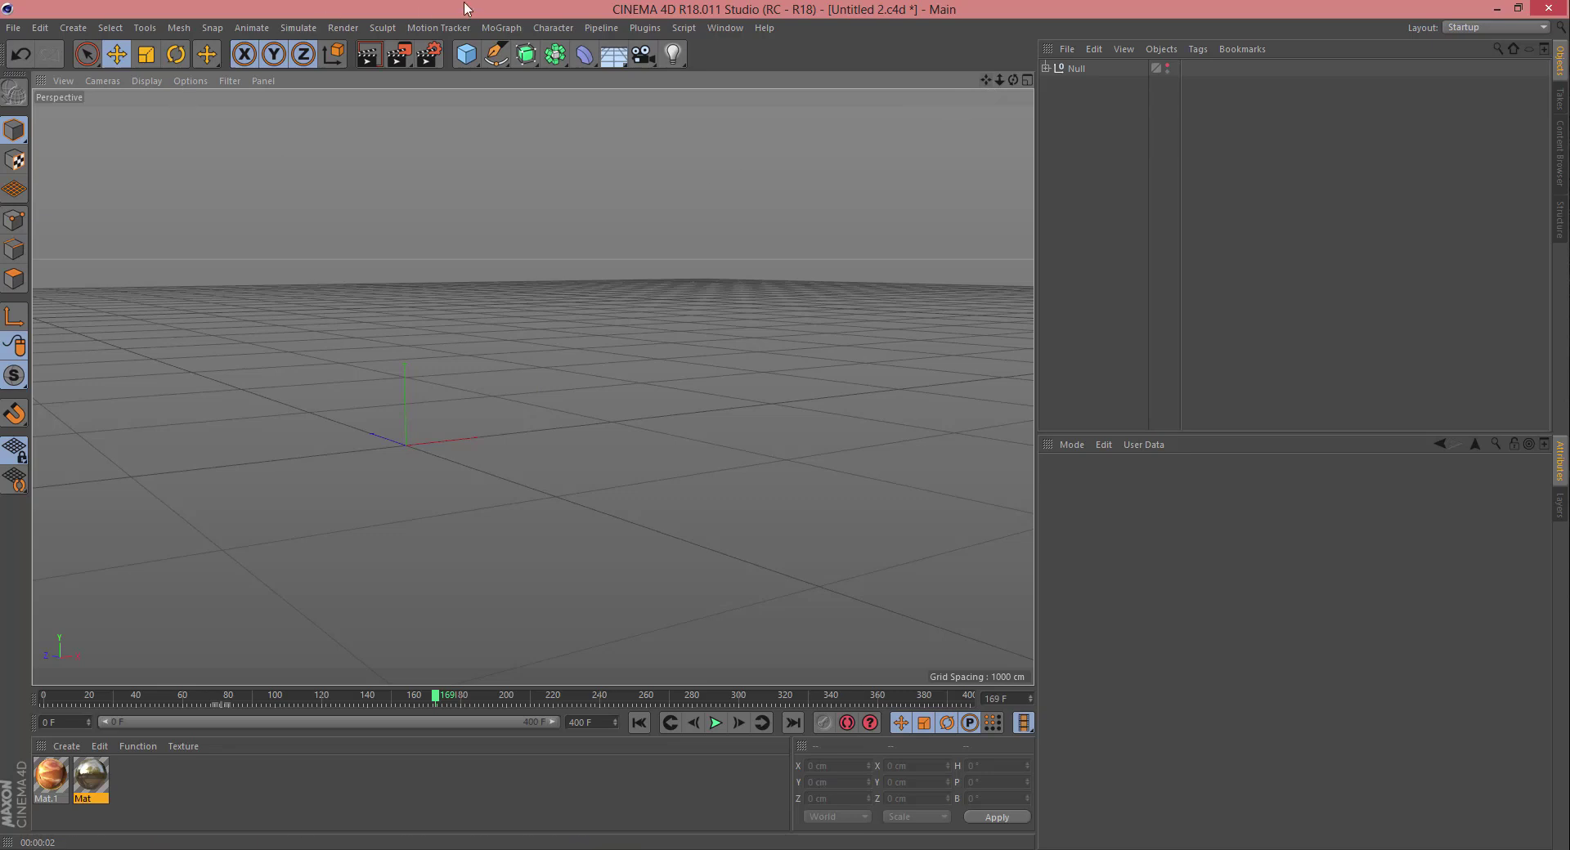
Step: Add a Helix spline to the scene
{"action": "left_click", "coordinate": [504, 64]}
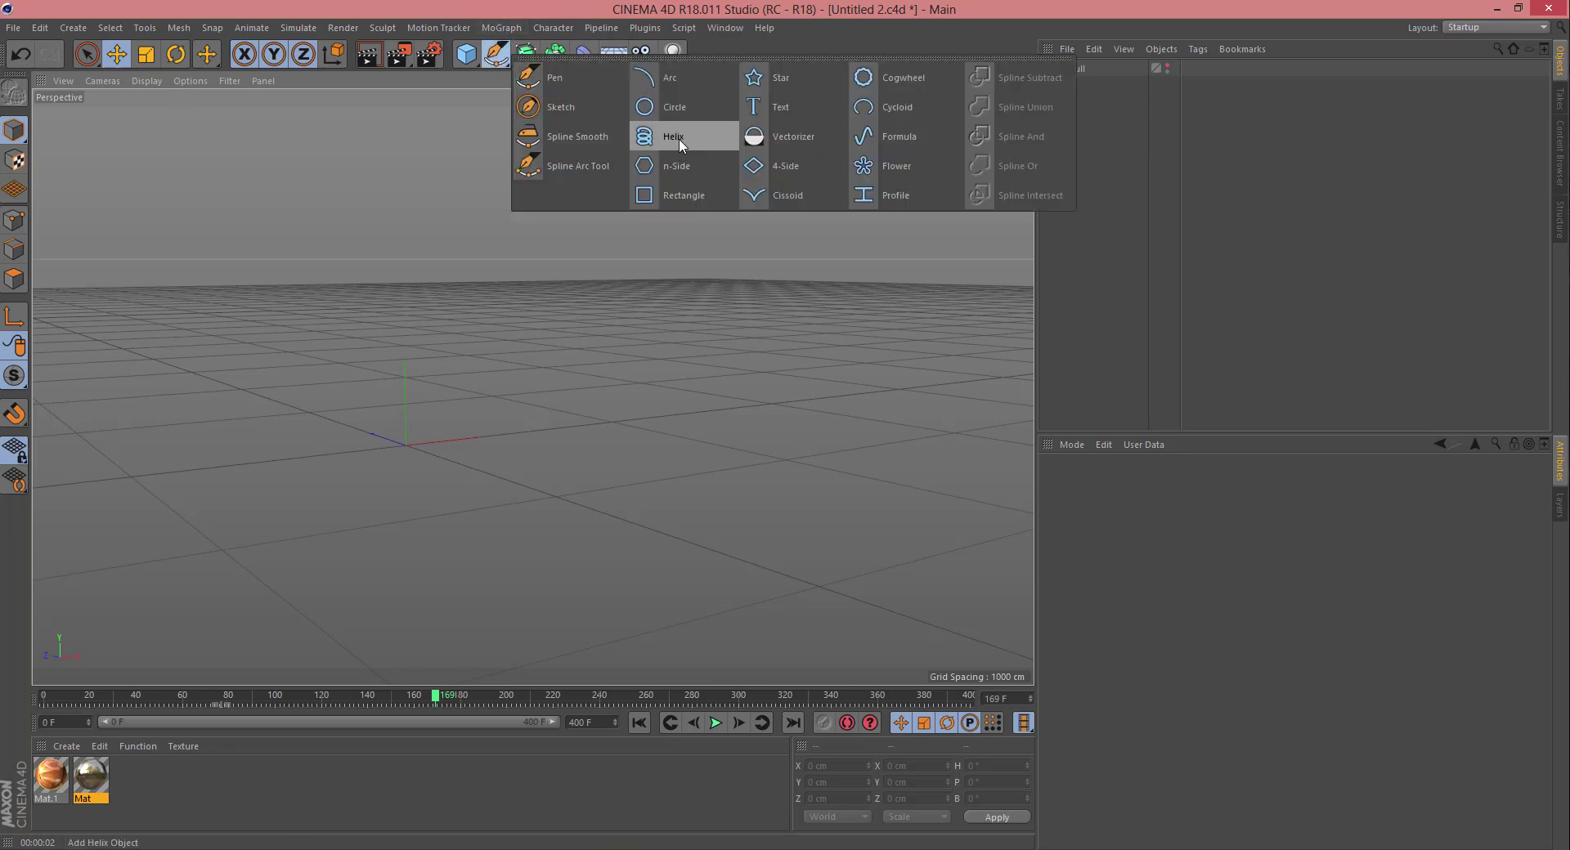
{"action": "left_click", "coordinate": [680, 137]}
{"action": "left_click_drag", "start_coordinate": [1004, 75], "coordinate": [932, 94]}
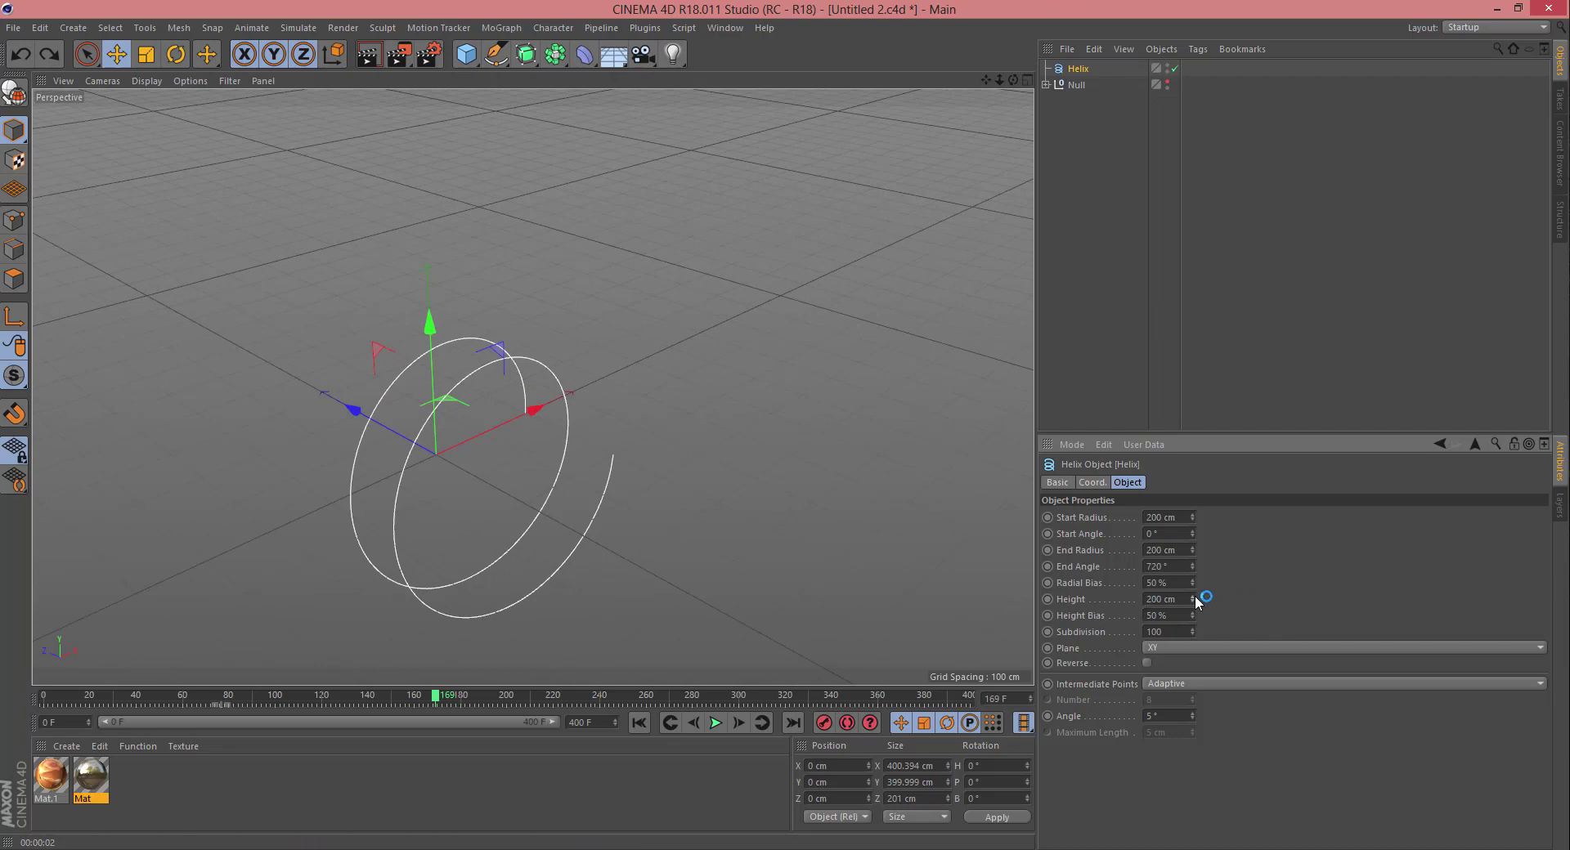
Step: Stretch the helix to a height of about 3002 cm
{"action": "left_click_drag", "start_coordinate": [1194, 597], "coordinate": [1028, 840]}
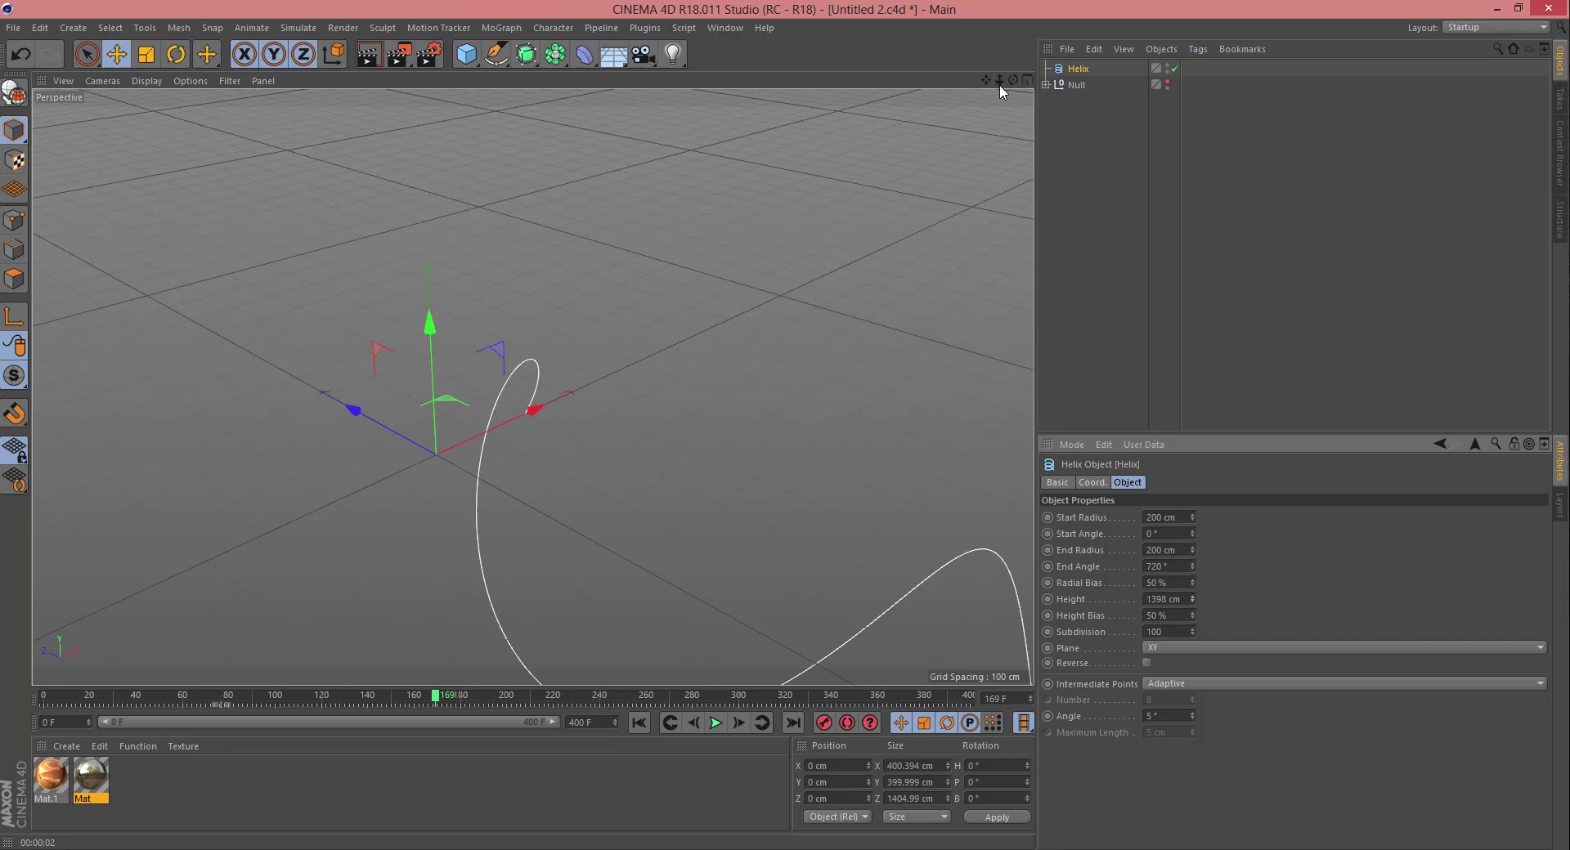
{"action": "left_click_drag", "start_coordinate": [999, 79], "coordinate": [1341, 609]}
{"action": "left_click_drag", "start_coordinate": [1192, 599], "coordinate": [1369, 599]}
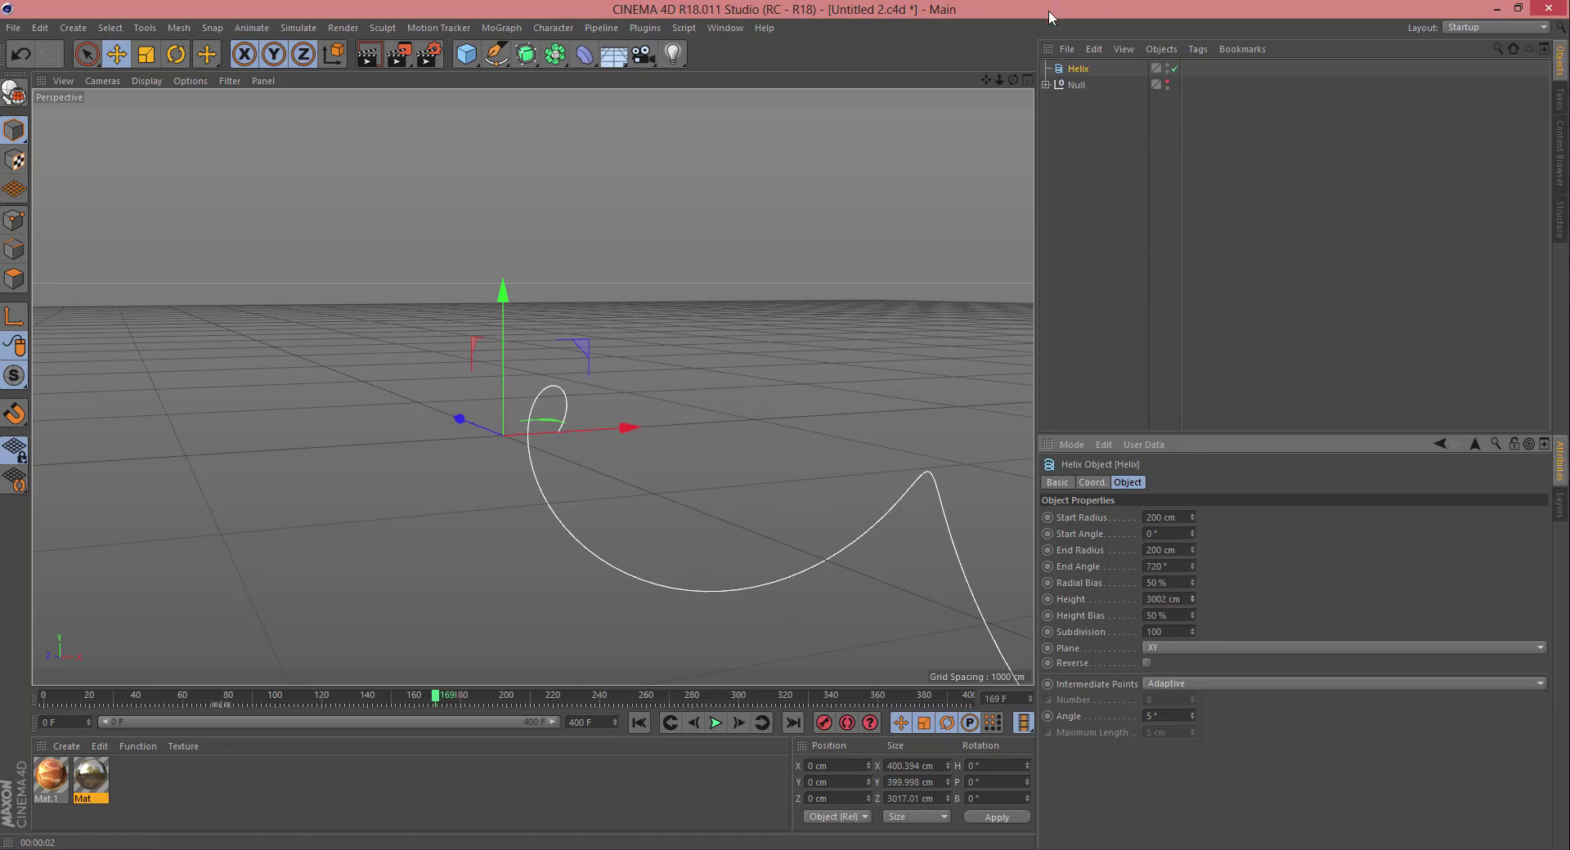
{"action": "mouse_move", "coordinate": [1013, 79]}
{"action": "left_mouse_down"}
{"action": "mouse_move", "coordinate": [1013, 147]}
{"action": "mouse_move", "coordinate": [999, 85]}
{"action": "mouse_move", "coordinate": [999, 118]}
{"action": "mouse_move", "coordinate": [1012, 90]}
{"action": "mouse_move", "coordinate": [978, 71]}
{"action": "mouse_move", "coordinate": [1021, 86]}
{"action": "mouse_move", "coordinate": [1013, 75]}
{"action": "left_mouse_up"}
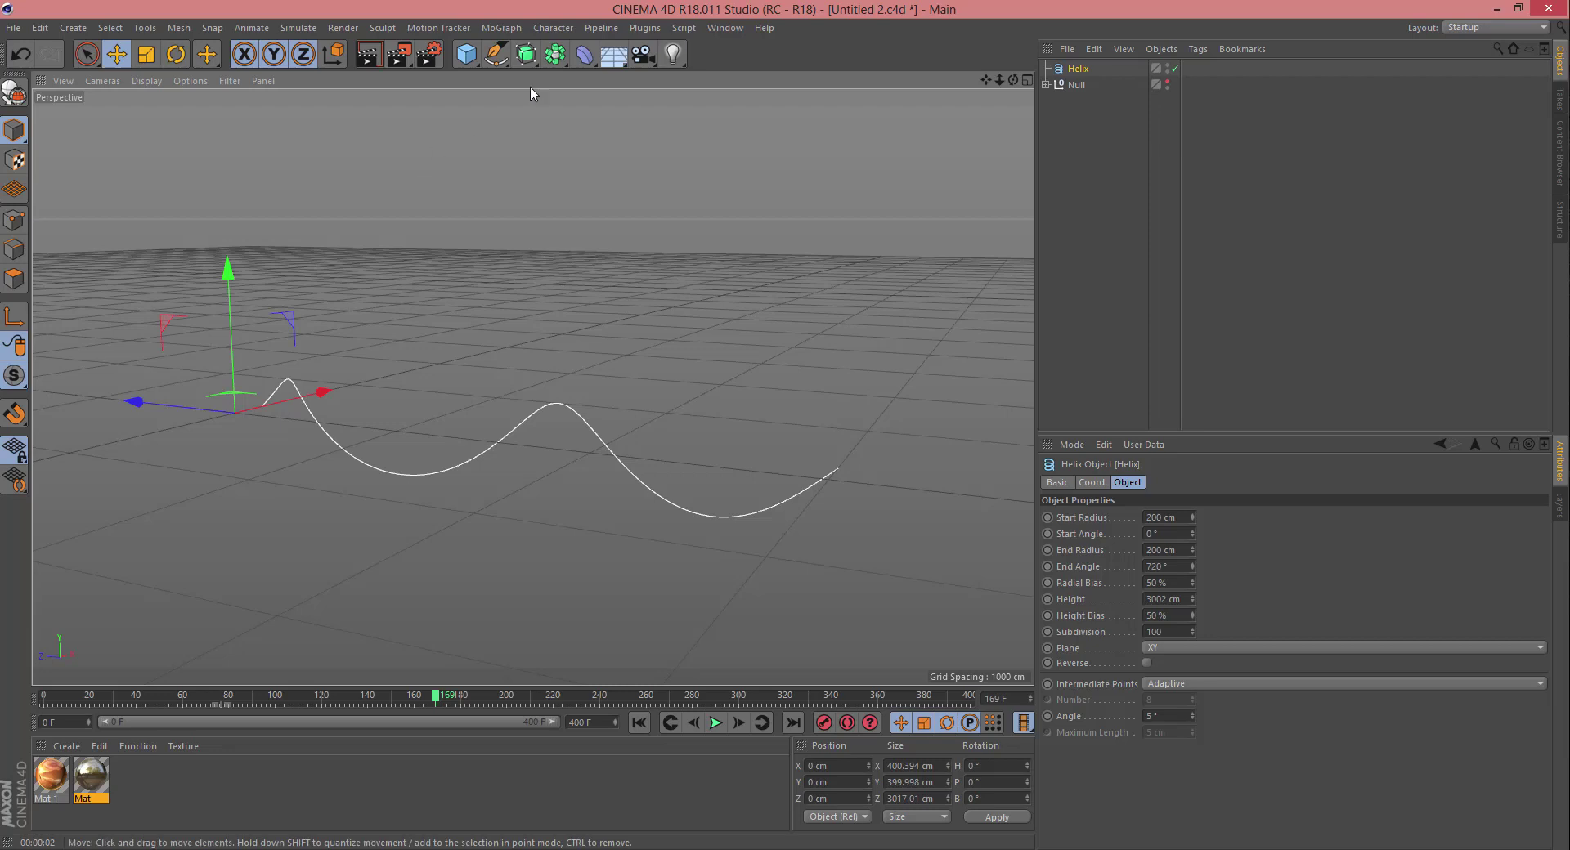
Step: Add a target camera and attach it to the Helix path with an Align to Spline tag
{"action": "left_click_drag", "start_coordinate": [633, 60], "coordinate": [703, 116]}
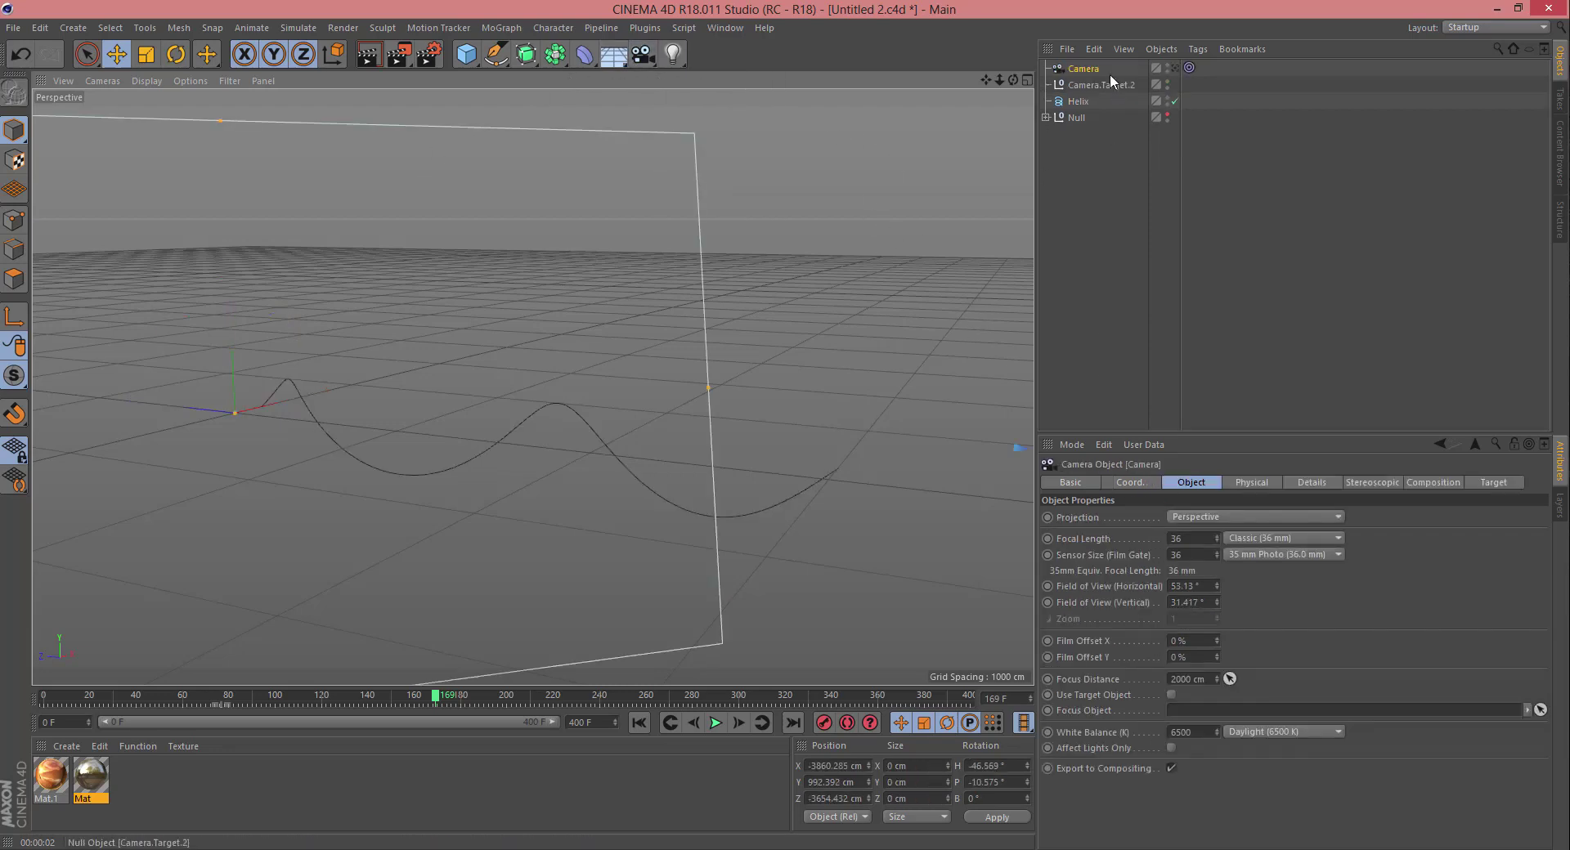
{"action": "left_click_drag", "start_coordinate": [1010, 80], "coordinate": [1105, 67]}
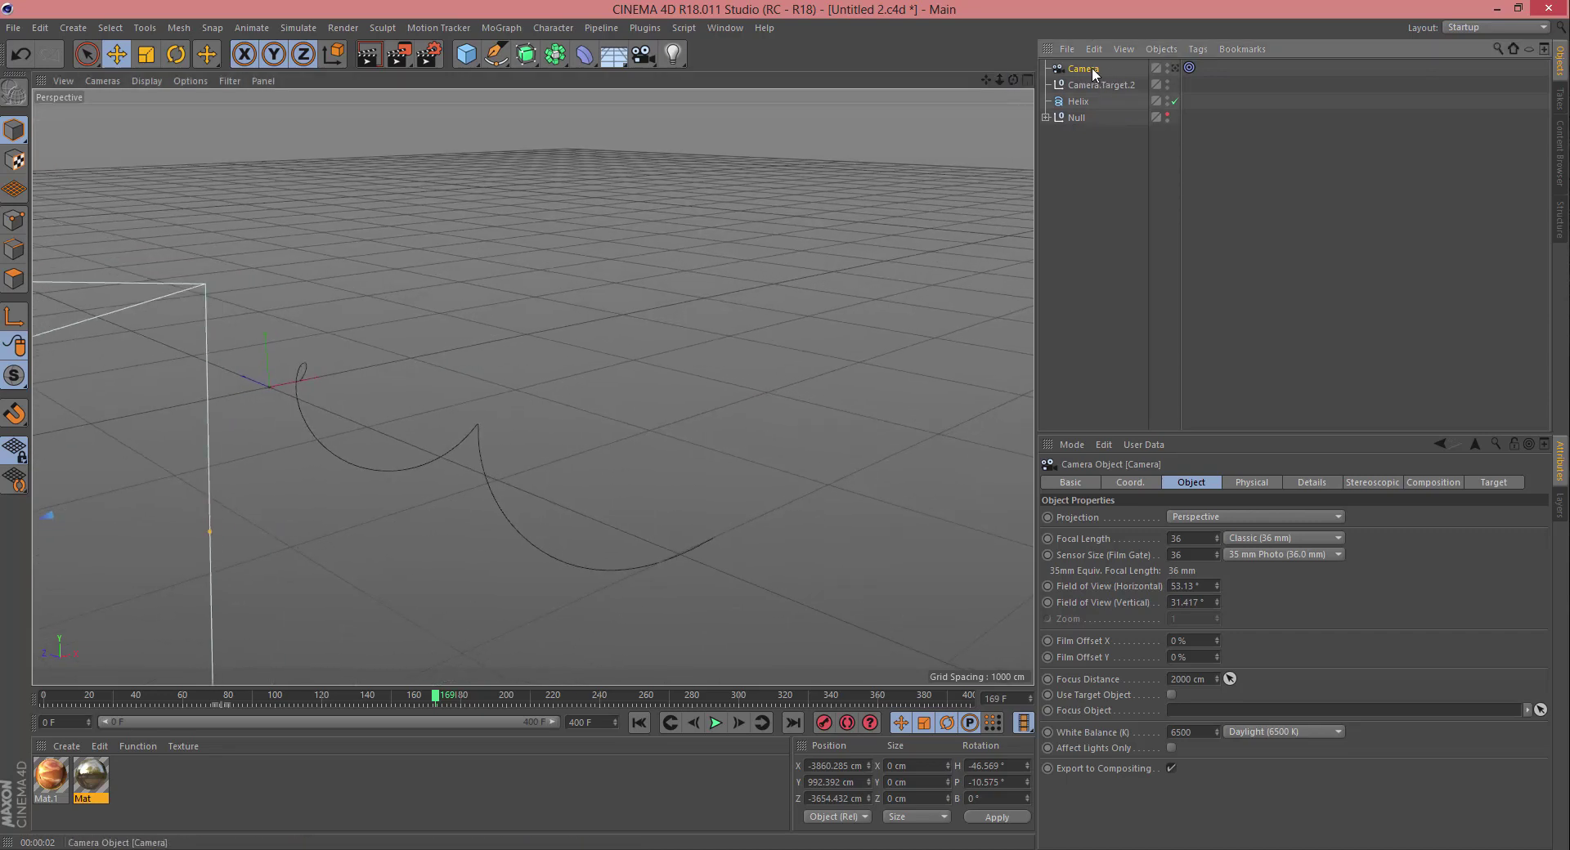
{"action": "left_click", "coordinate": [1195, 49]}
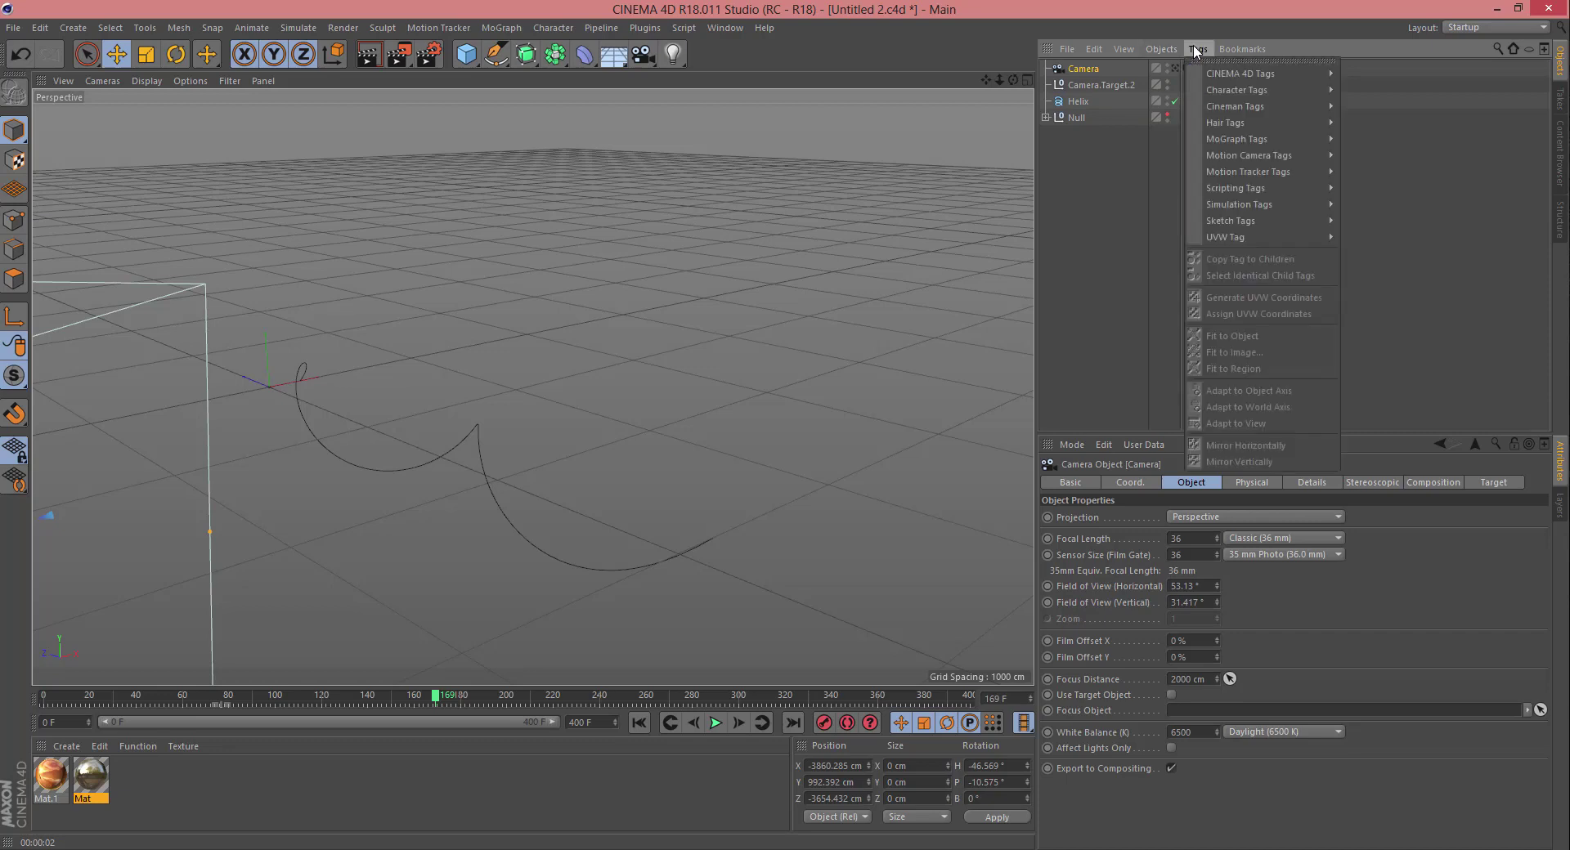
{"action": "mouse_move", "coordinate": [1218, 67]}
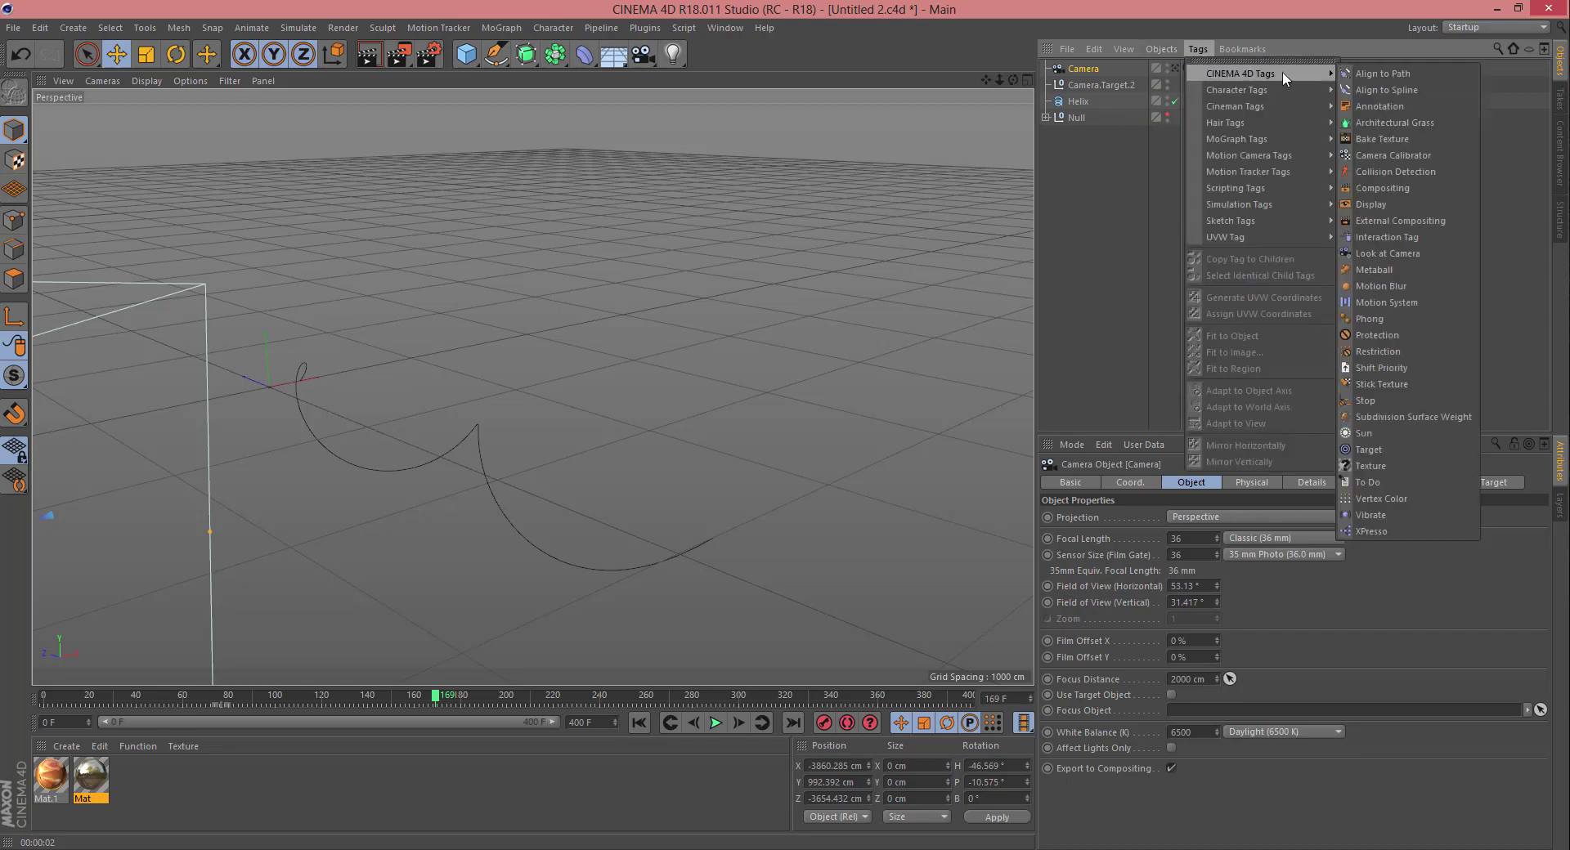
{"action": "left_click", "coordinate": [1413, 90]}
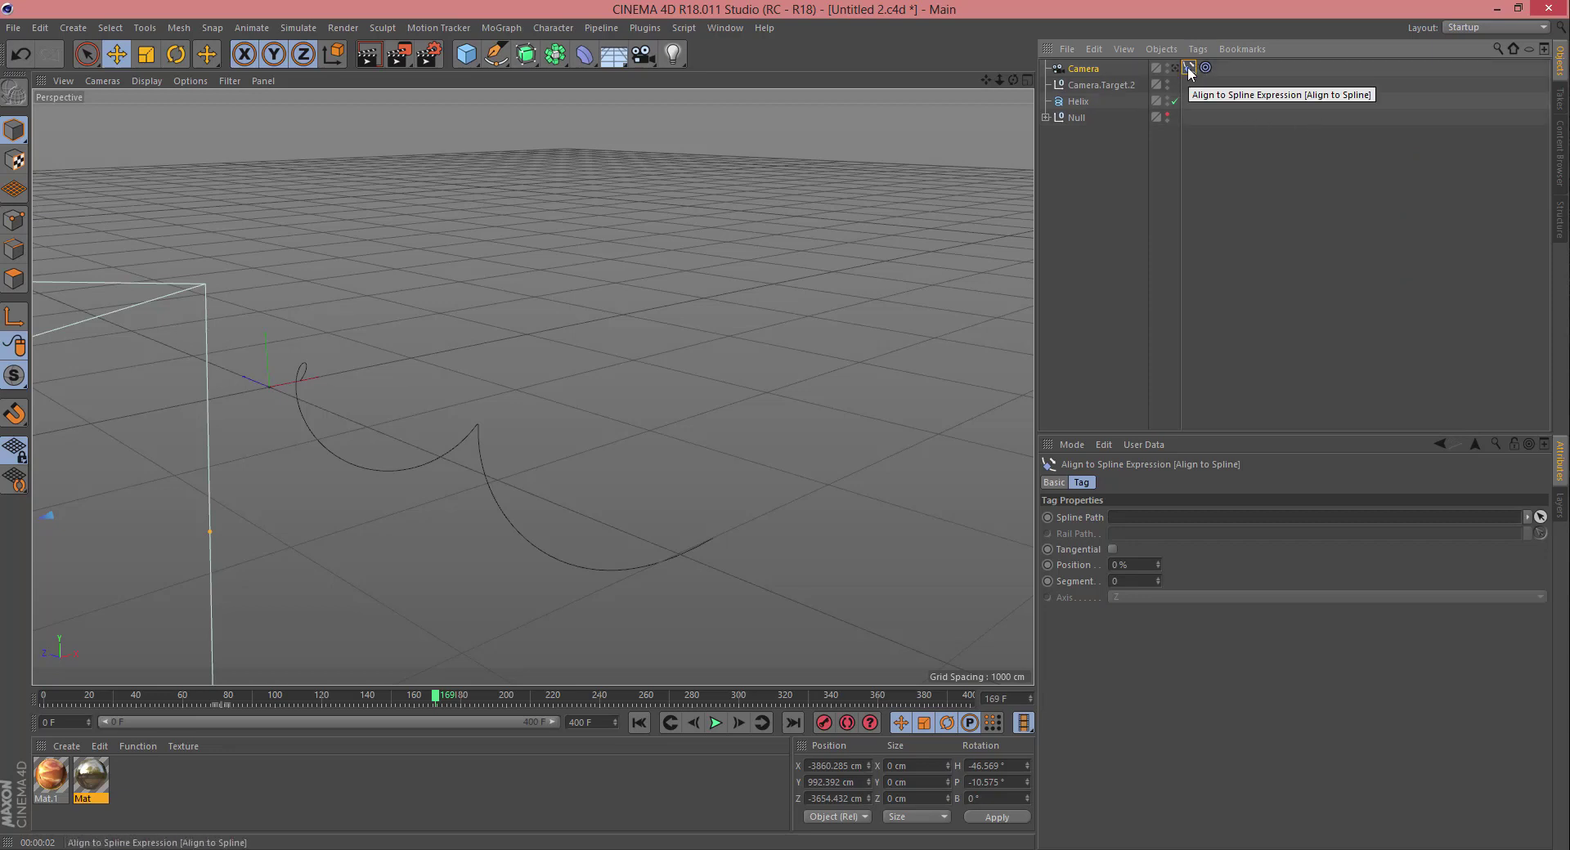
{"action": "left_click", "coordinate": [1540, 519]}
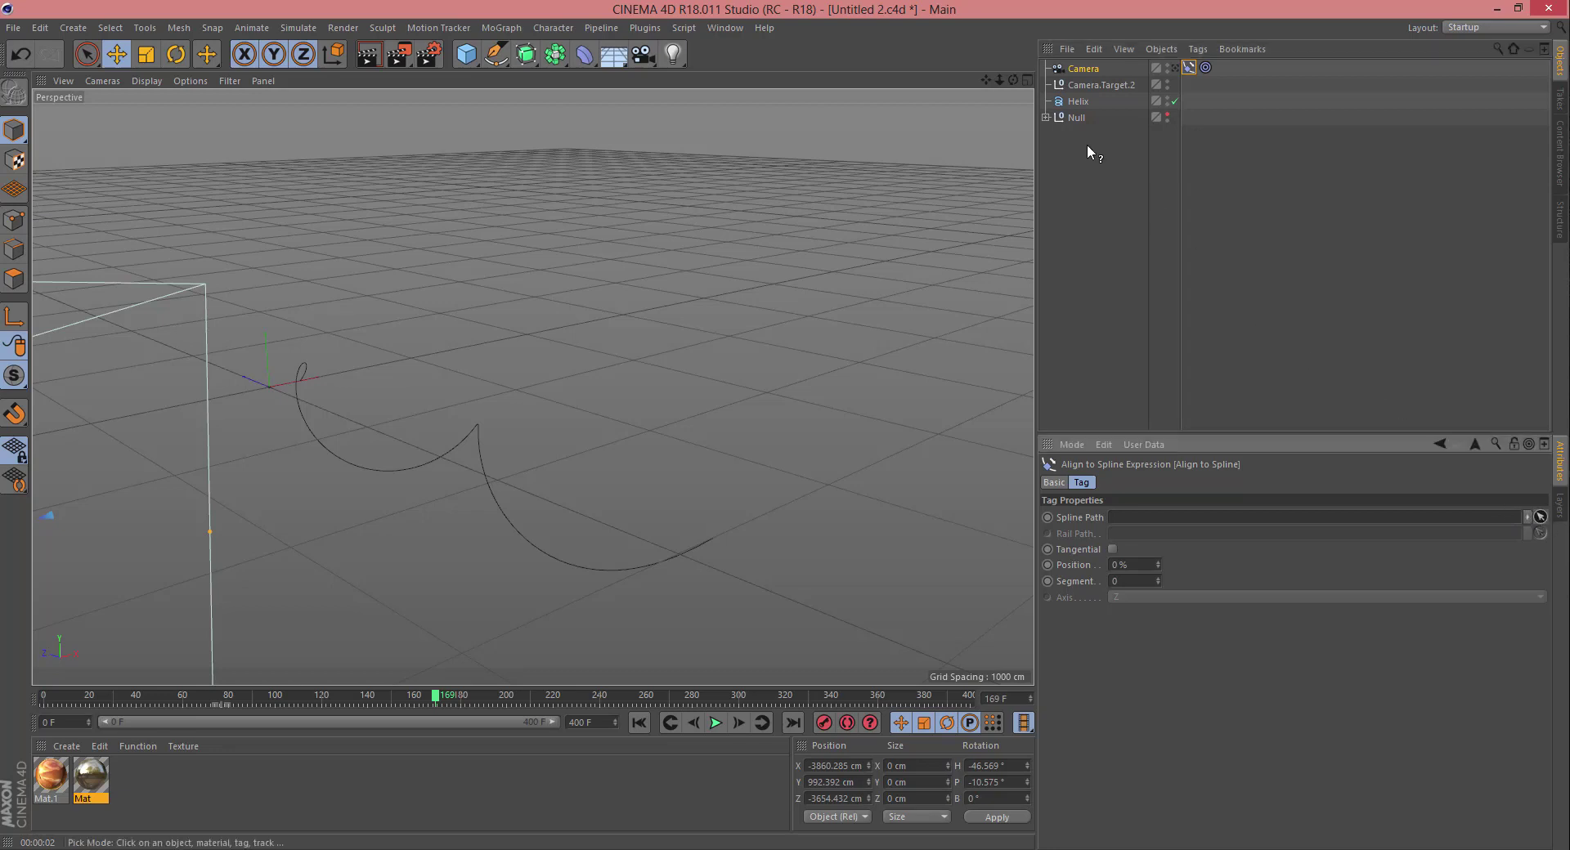
{"action": "left_click", "coordinate": [1078, 101]}
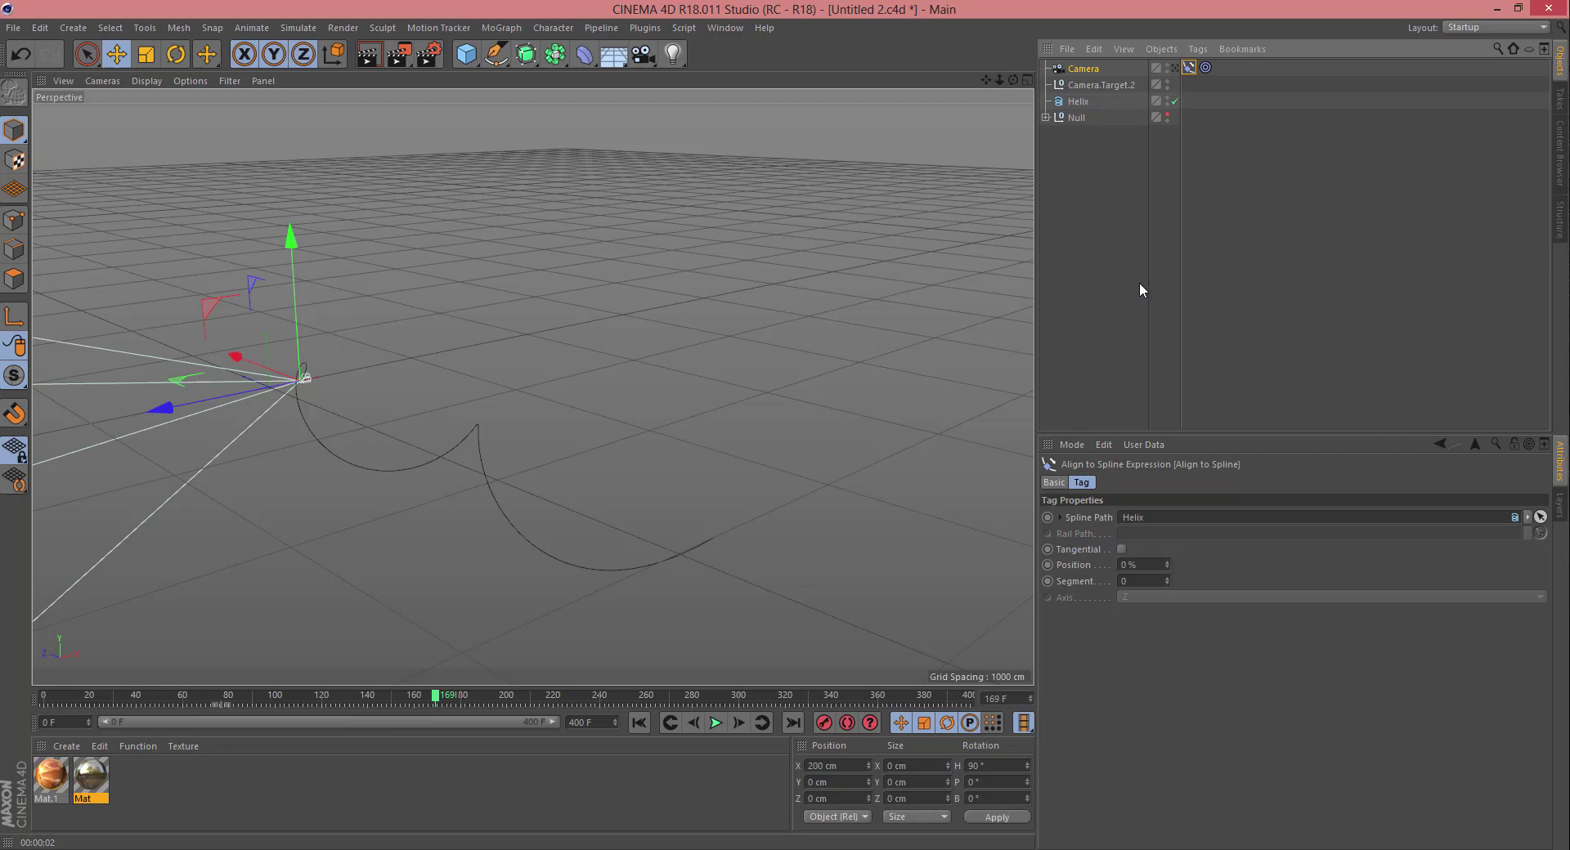
Step: Move the camera's target null out in front of the camera to about X 183 cm and Z 457 cm
{"action": "left_click", "coordinate": [1078, 87]}
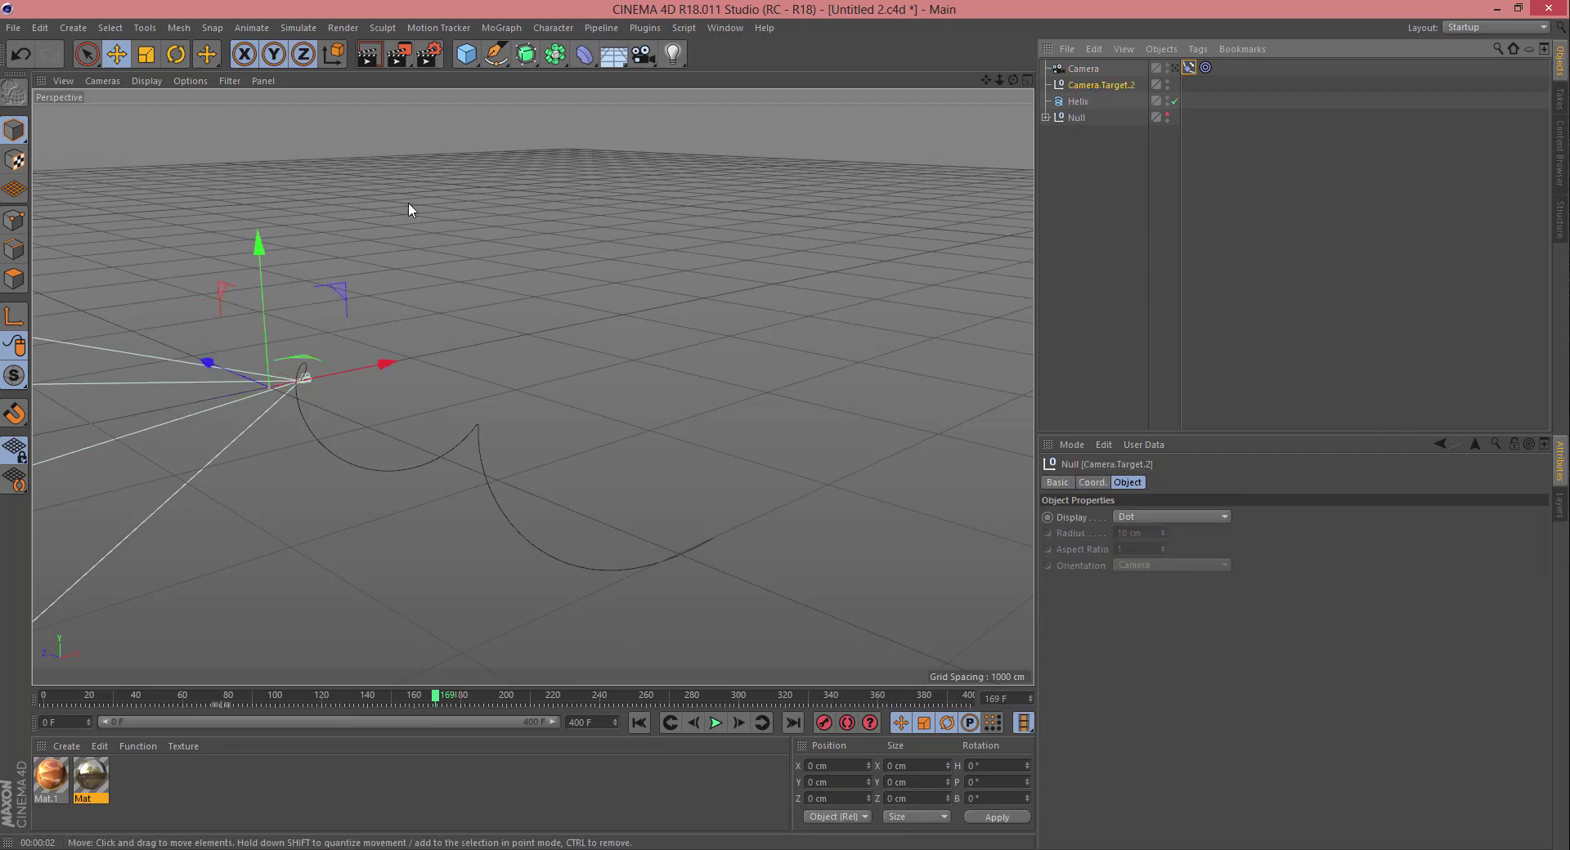
{"action": "left_click_drag", "start_coordinate": [999, 79], "coordinate": [1019, 82]}
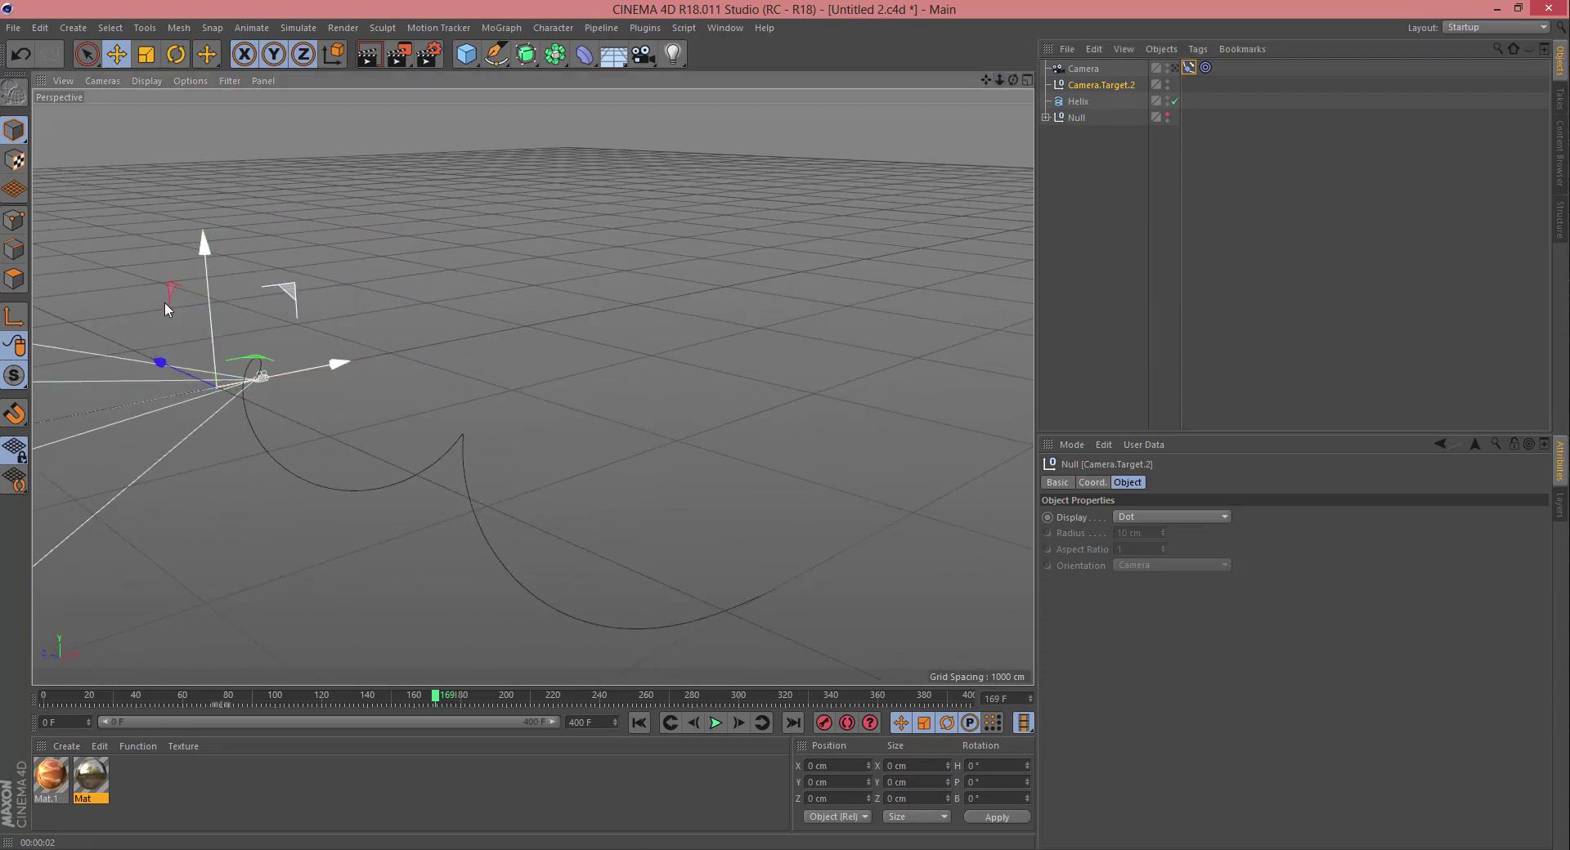
{"action": "left_click_drag", "start_coordinate": [342, 362], "coordinate": [369, 335]}
{"action": "left_click_drag", "start_coordinate": [191, 356], "coordinate": [197, 356]}
{"action": "left_click_drag", "start_coordinate": [1012, 81], "coordinate": [617, 230]}
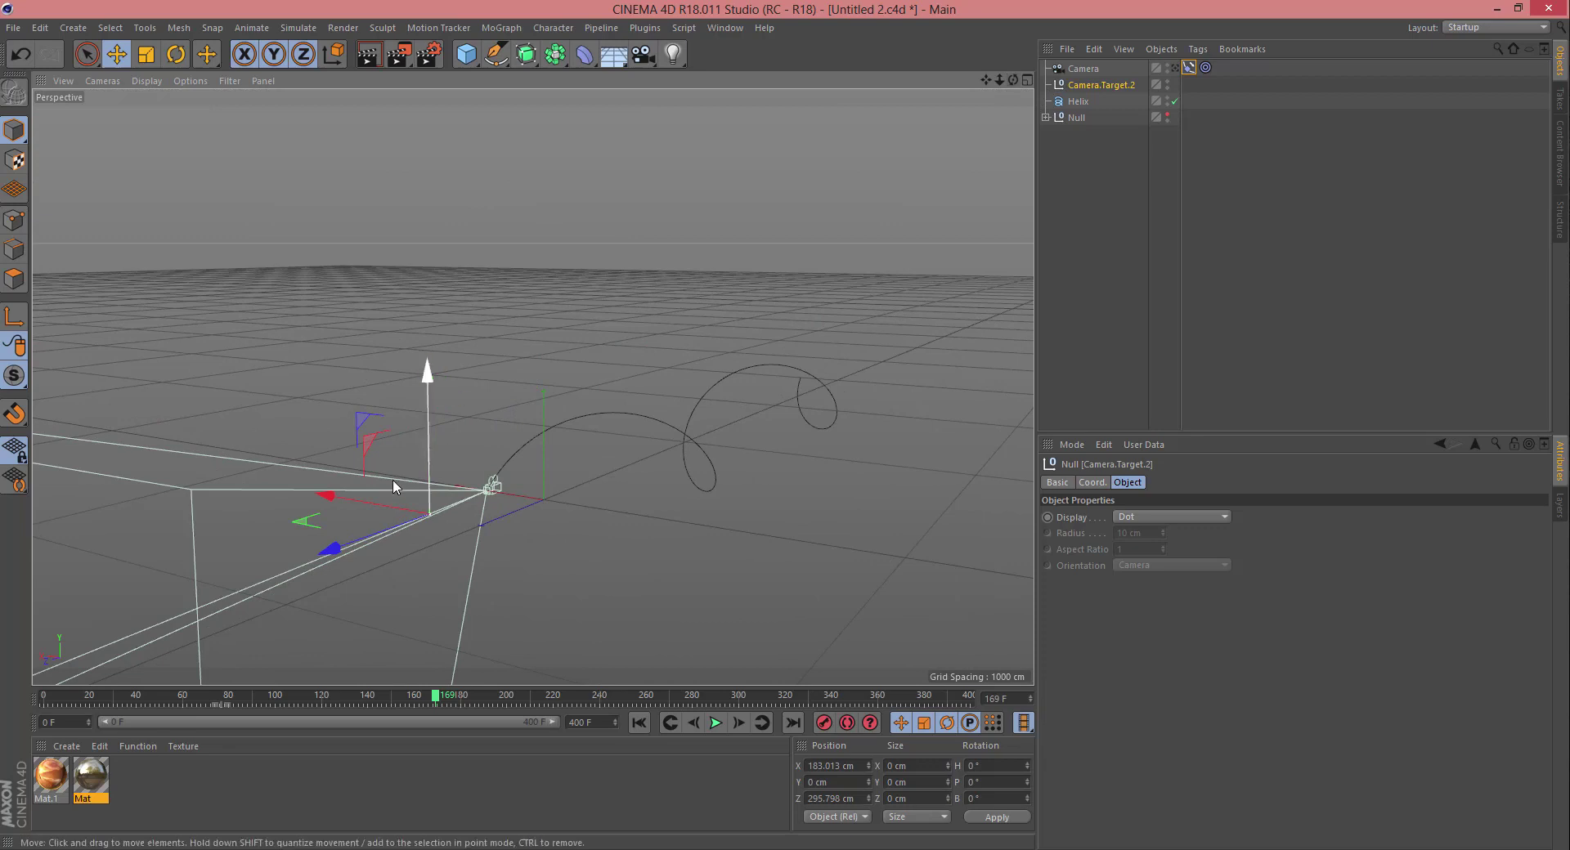
{"action": "left_click_drag", "start_coordinate": [375, 537], "coordinate": [331, 554]}
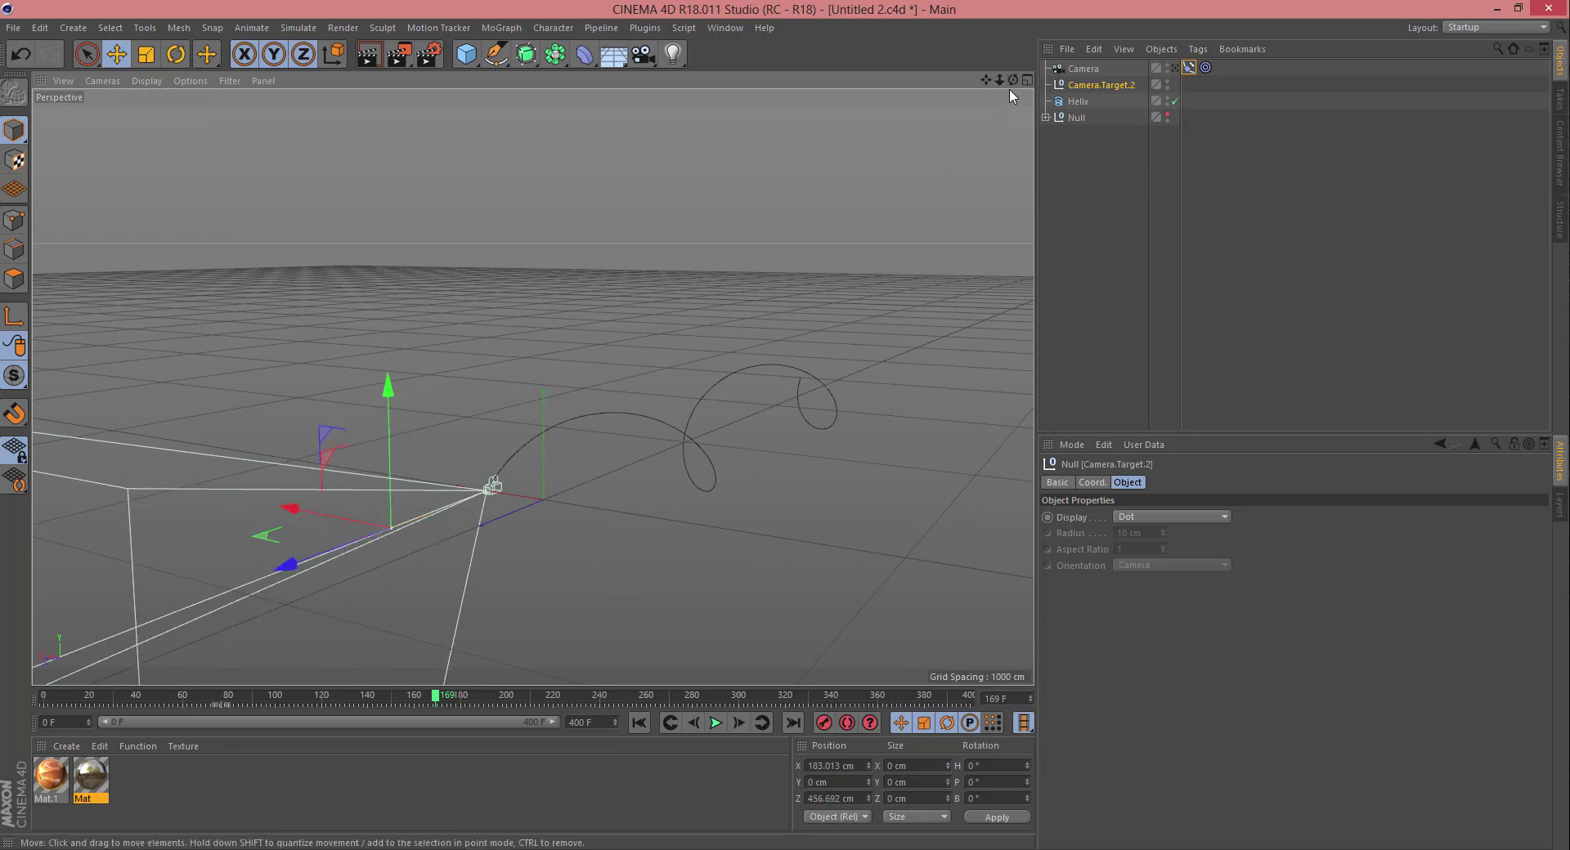
{"action": "left_click_drag", "start_coordinate": [1009, 90], "coordinate": [817, 107]}
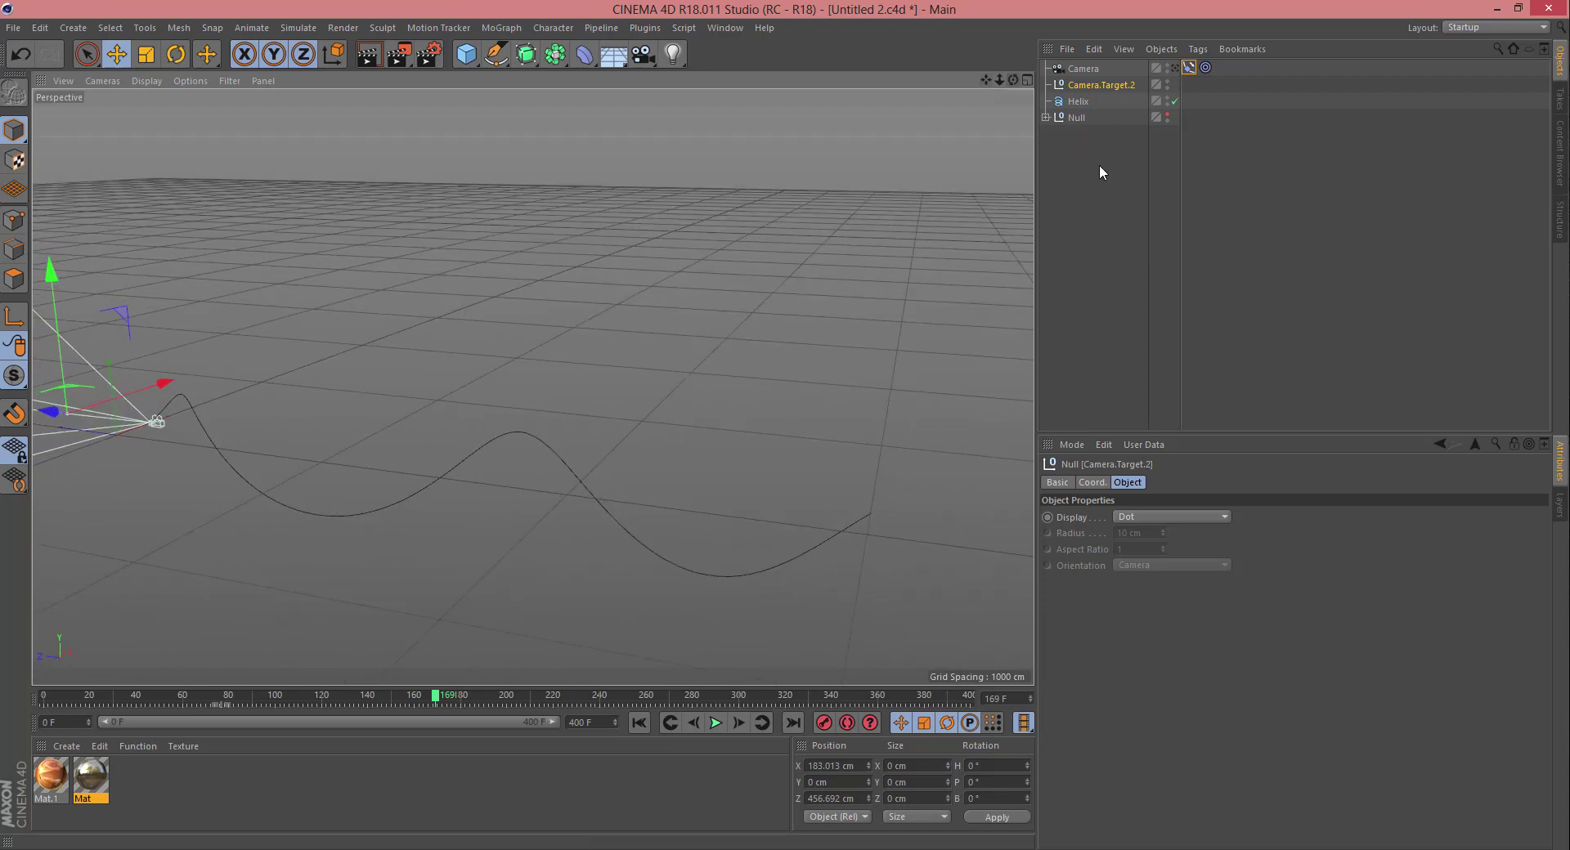
Step: Set the Align to Spline position to 100% and keyframe it at frame 0
{"action": "left_click", "coordinate": [1188, 68]}
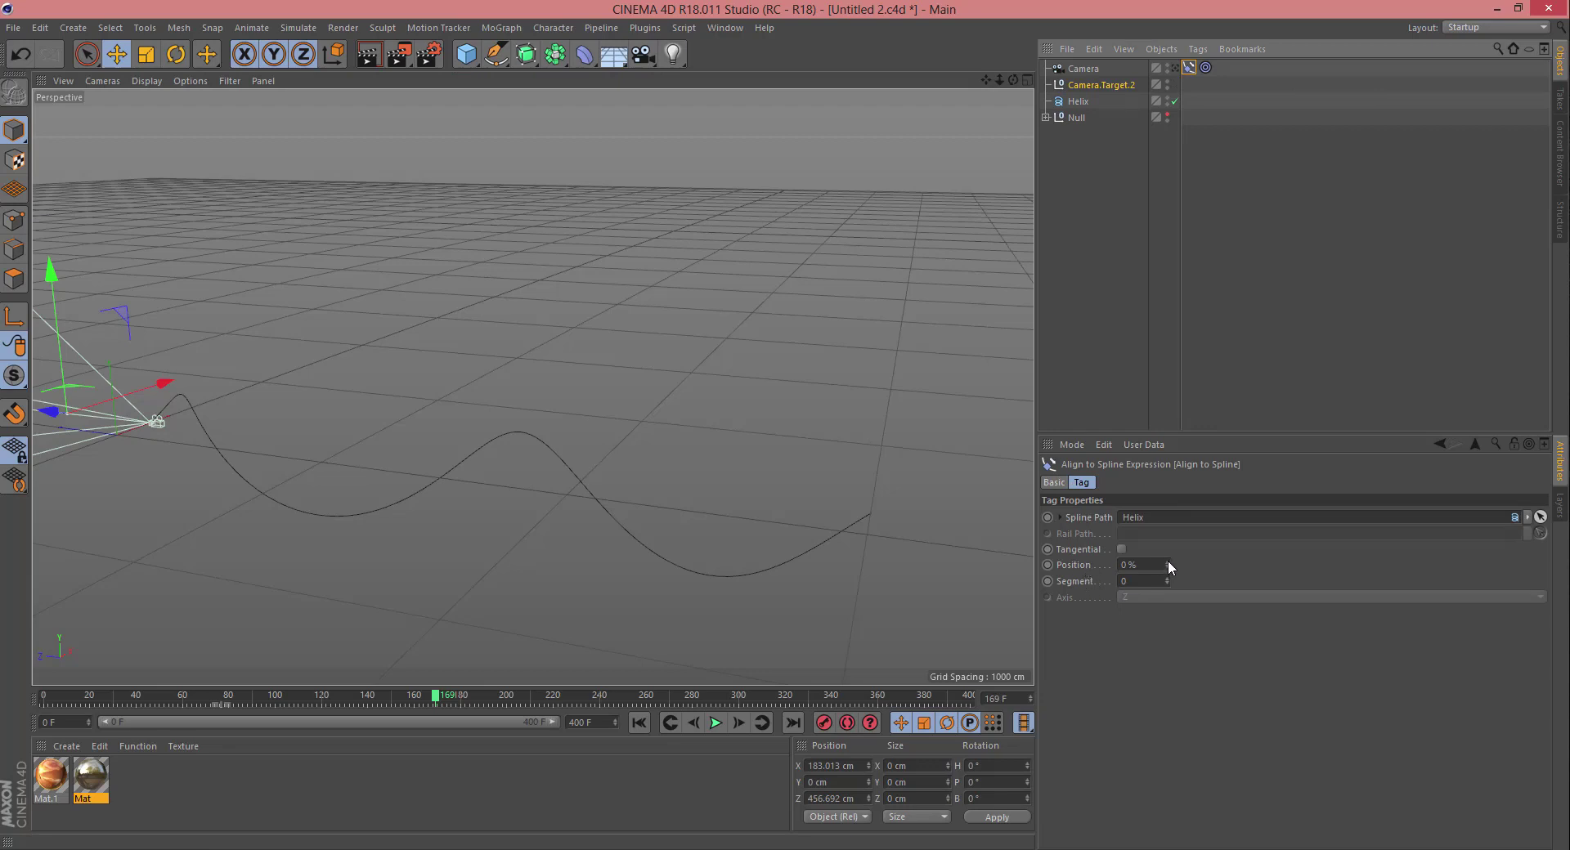
{"action": "left_click_drag", "start_coordinate": [1167, 562], "coordinate": [1276, 563]}
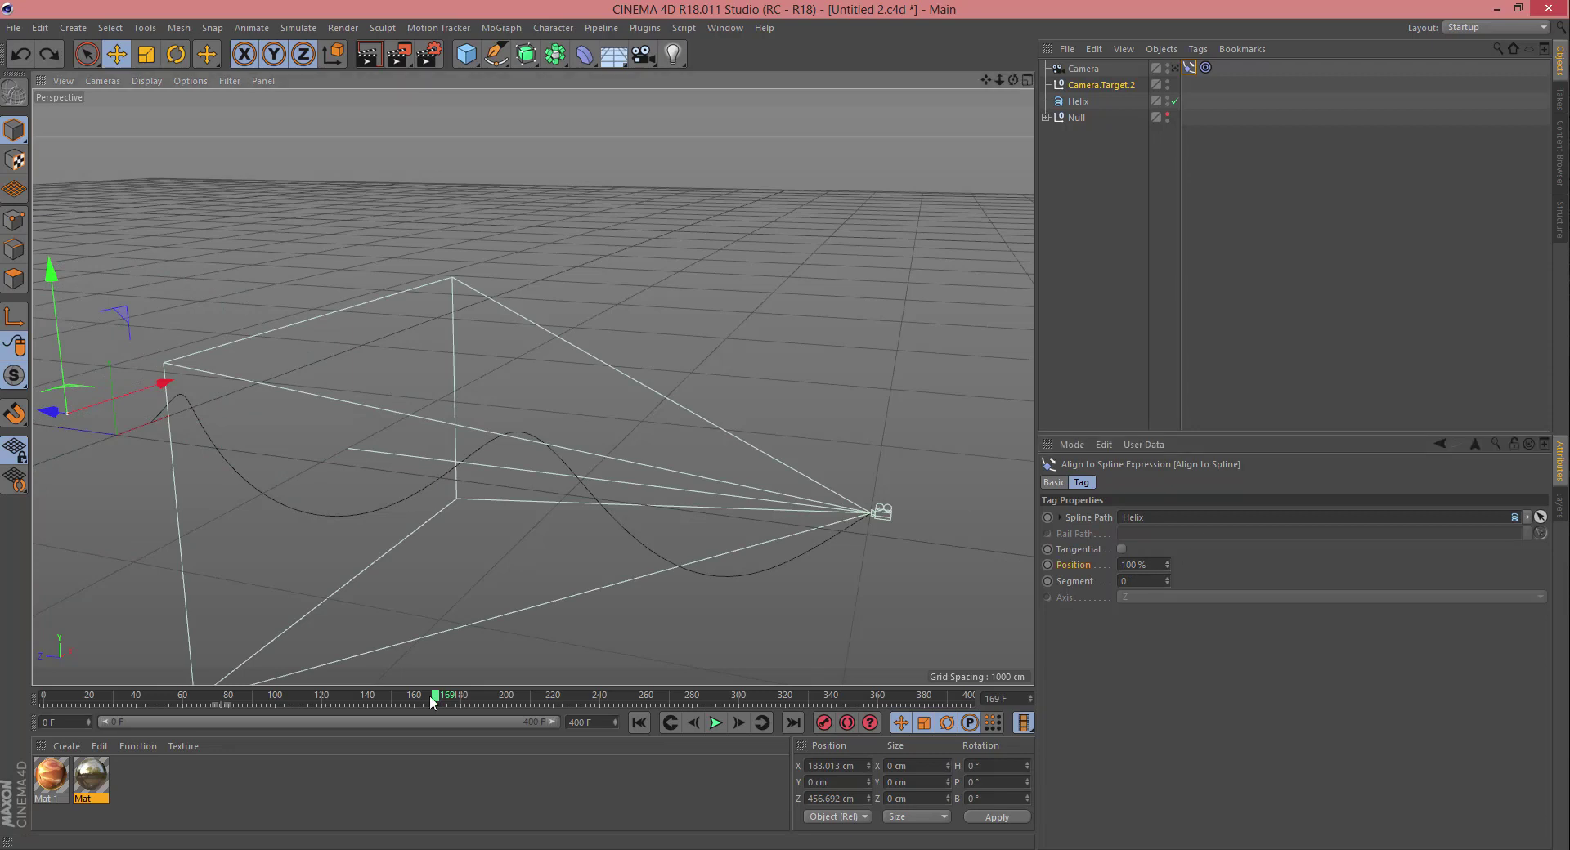
{"action": "left_click_drag", "start_coordinate": [431, 697], "coordinate": [331, 697]}
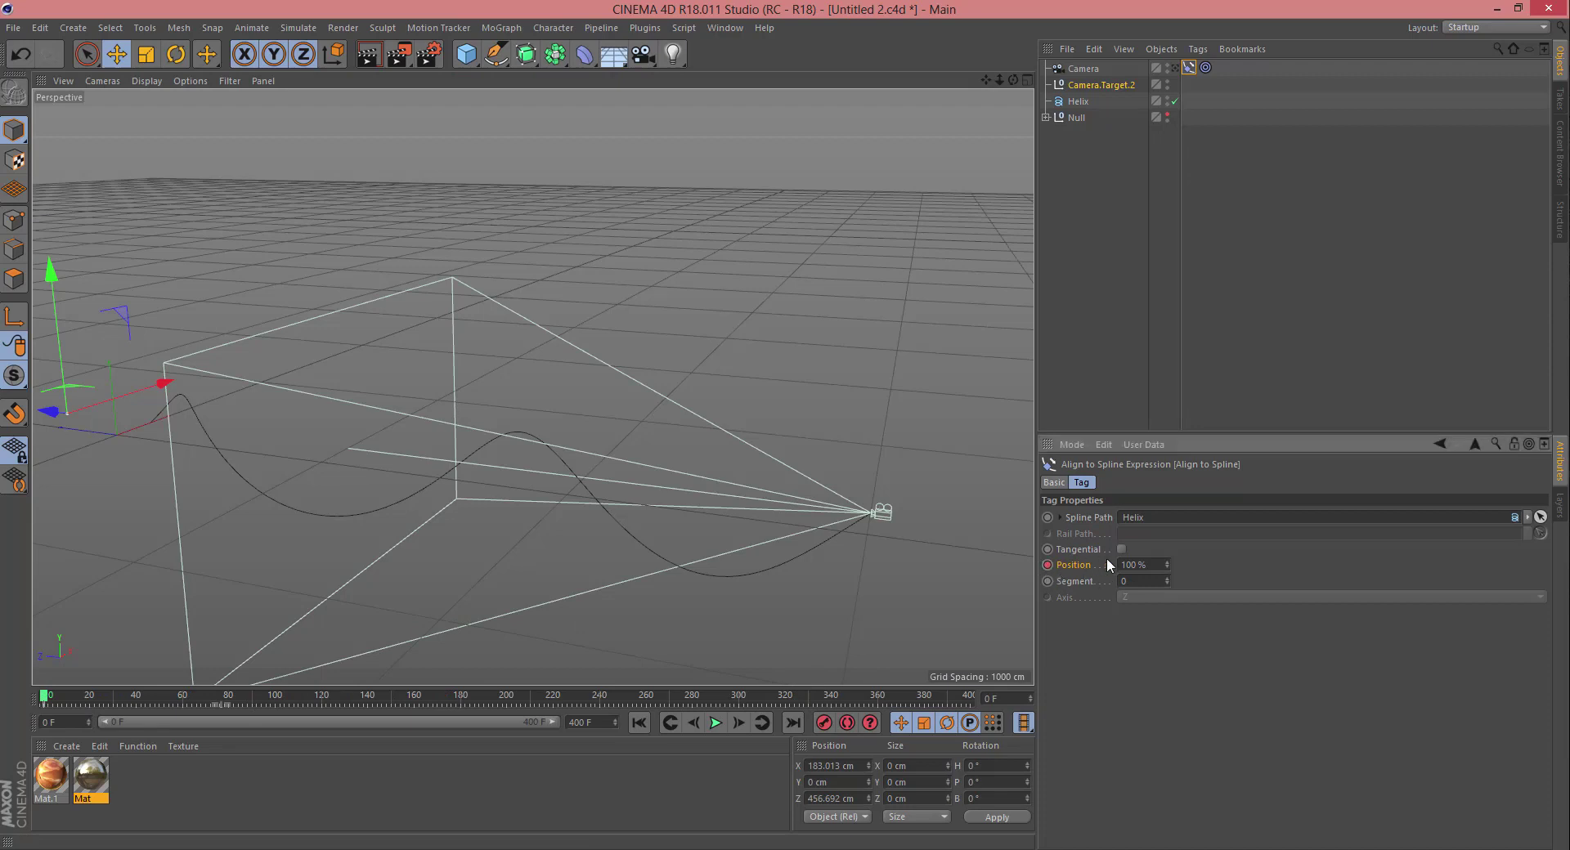
Step: Keyframe the Align to Spline position at 0% on frame 400 and scrub back through the camera move
{"action": "left_click_drag", "start_coordinate": [45, 695], "coordinate": [63, 701]}
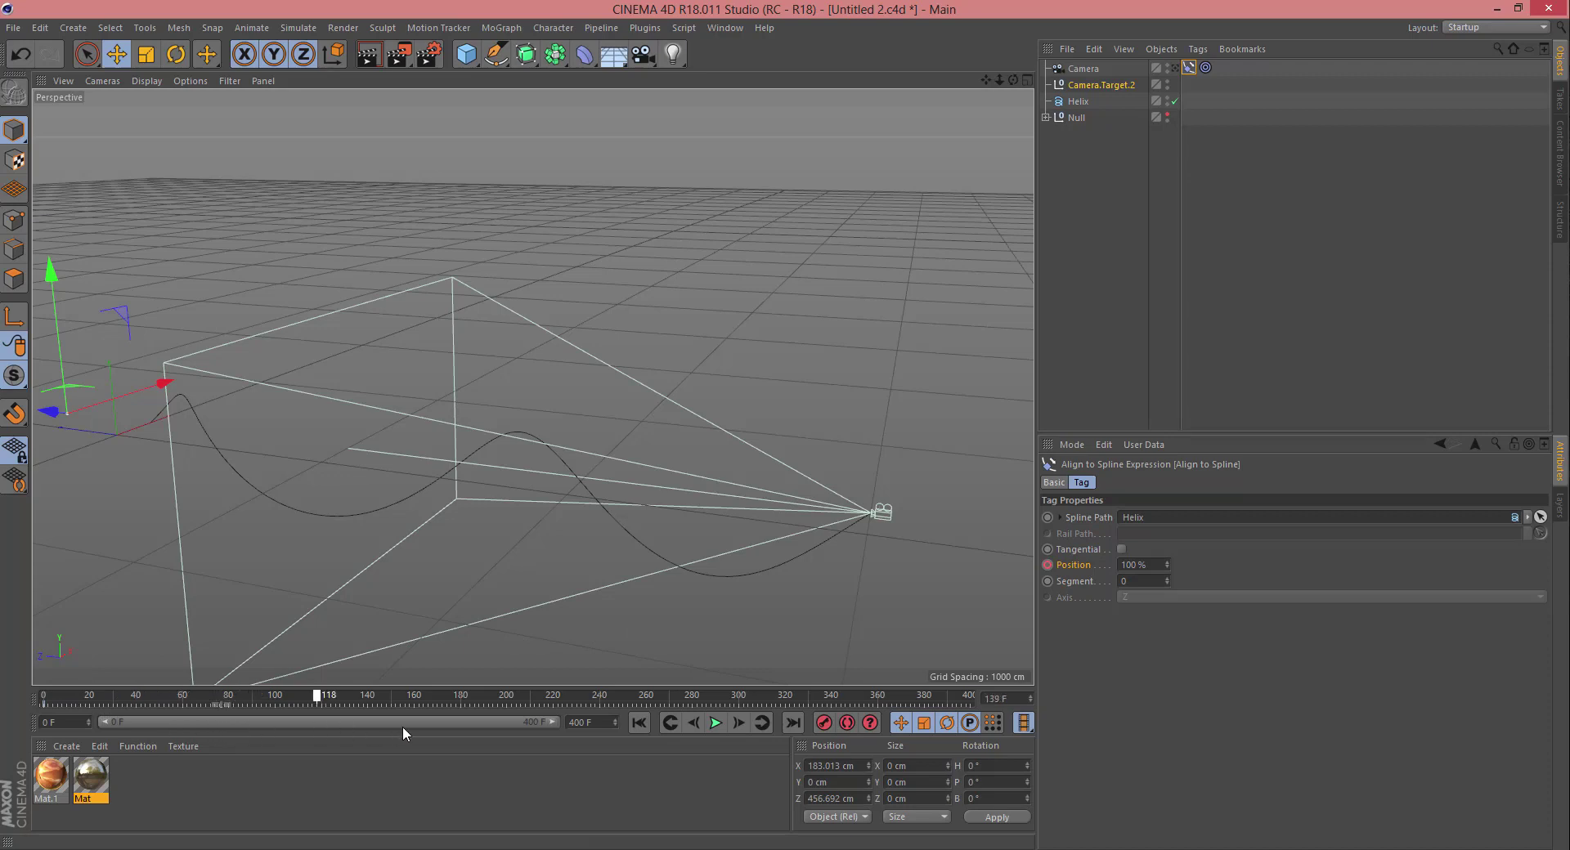
{"action": "left_click", "coordinate": [1147, 566]}
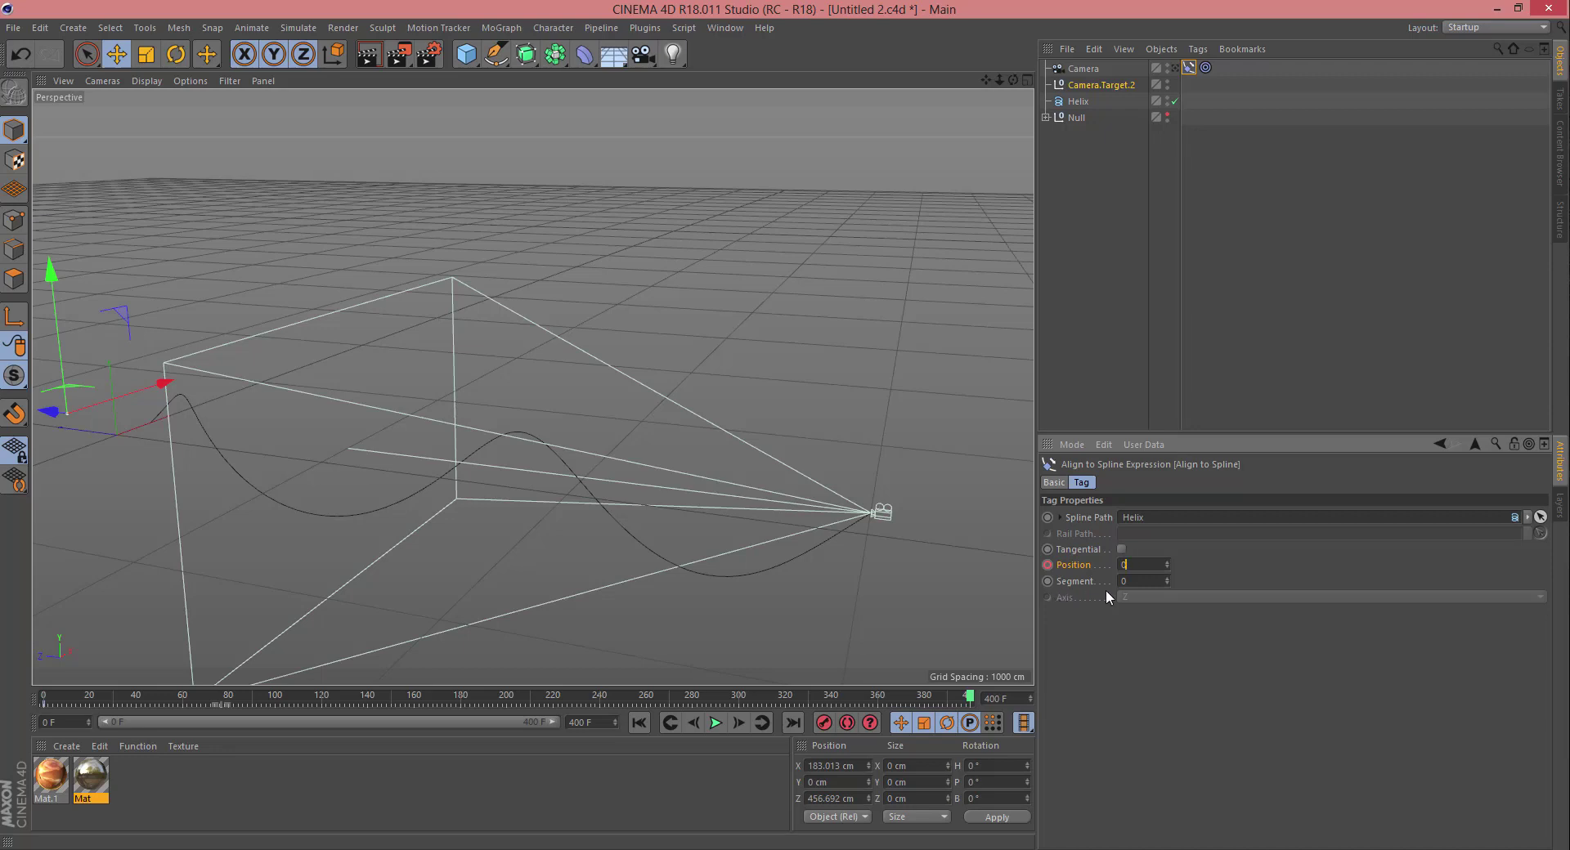
{"action": "type", "text": "0"}
{"action": "key", "text": "Return"}
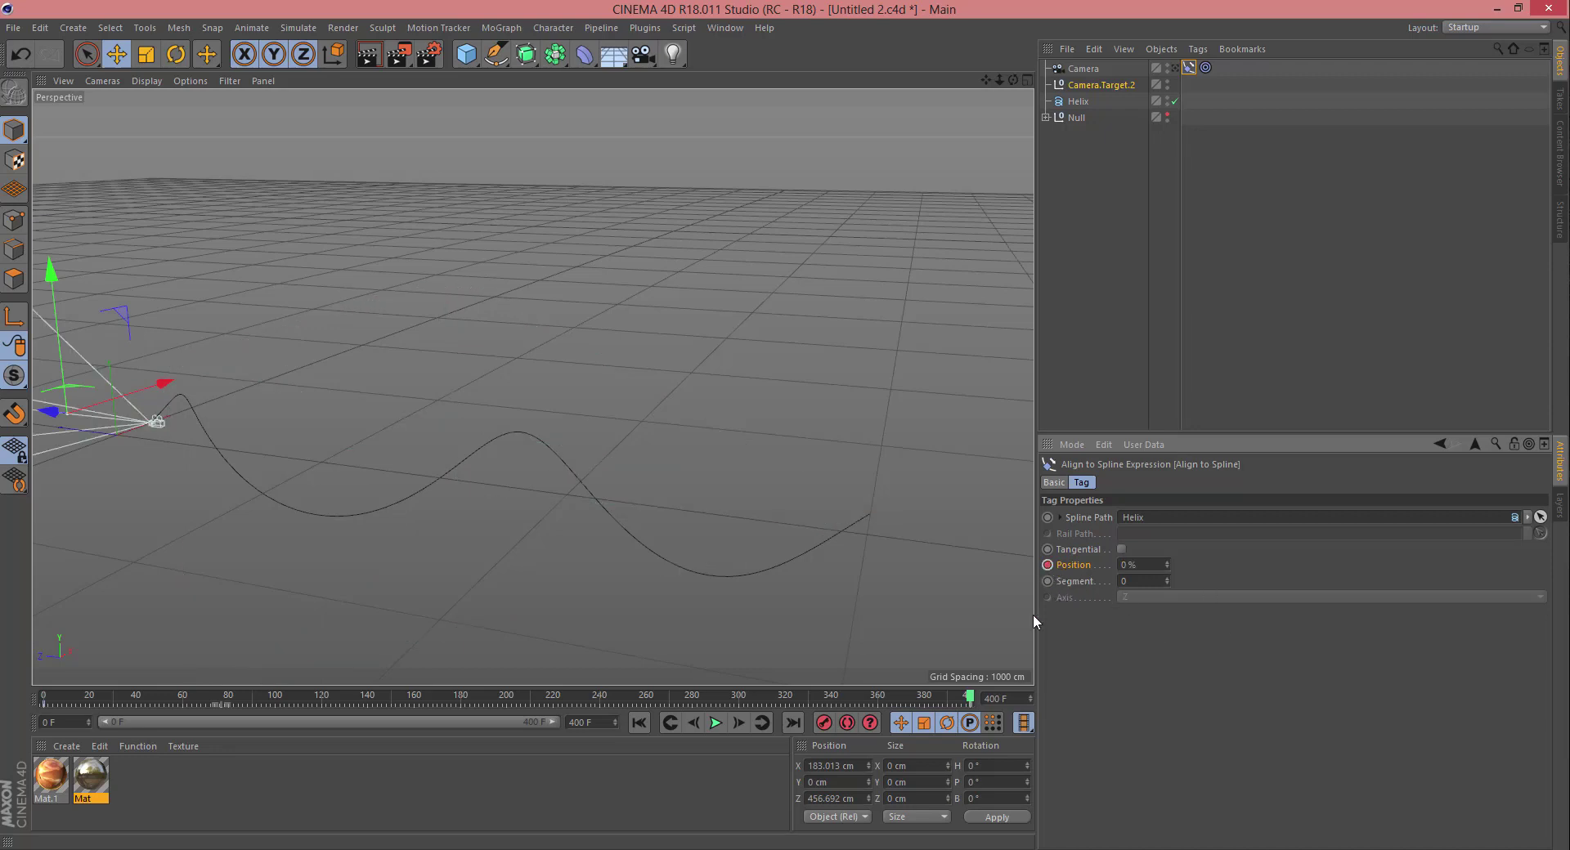
{"action": "left_click_drag", "start_coordinate": [970, 697], "coordinate": [62, 715]}
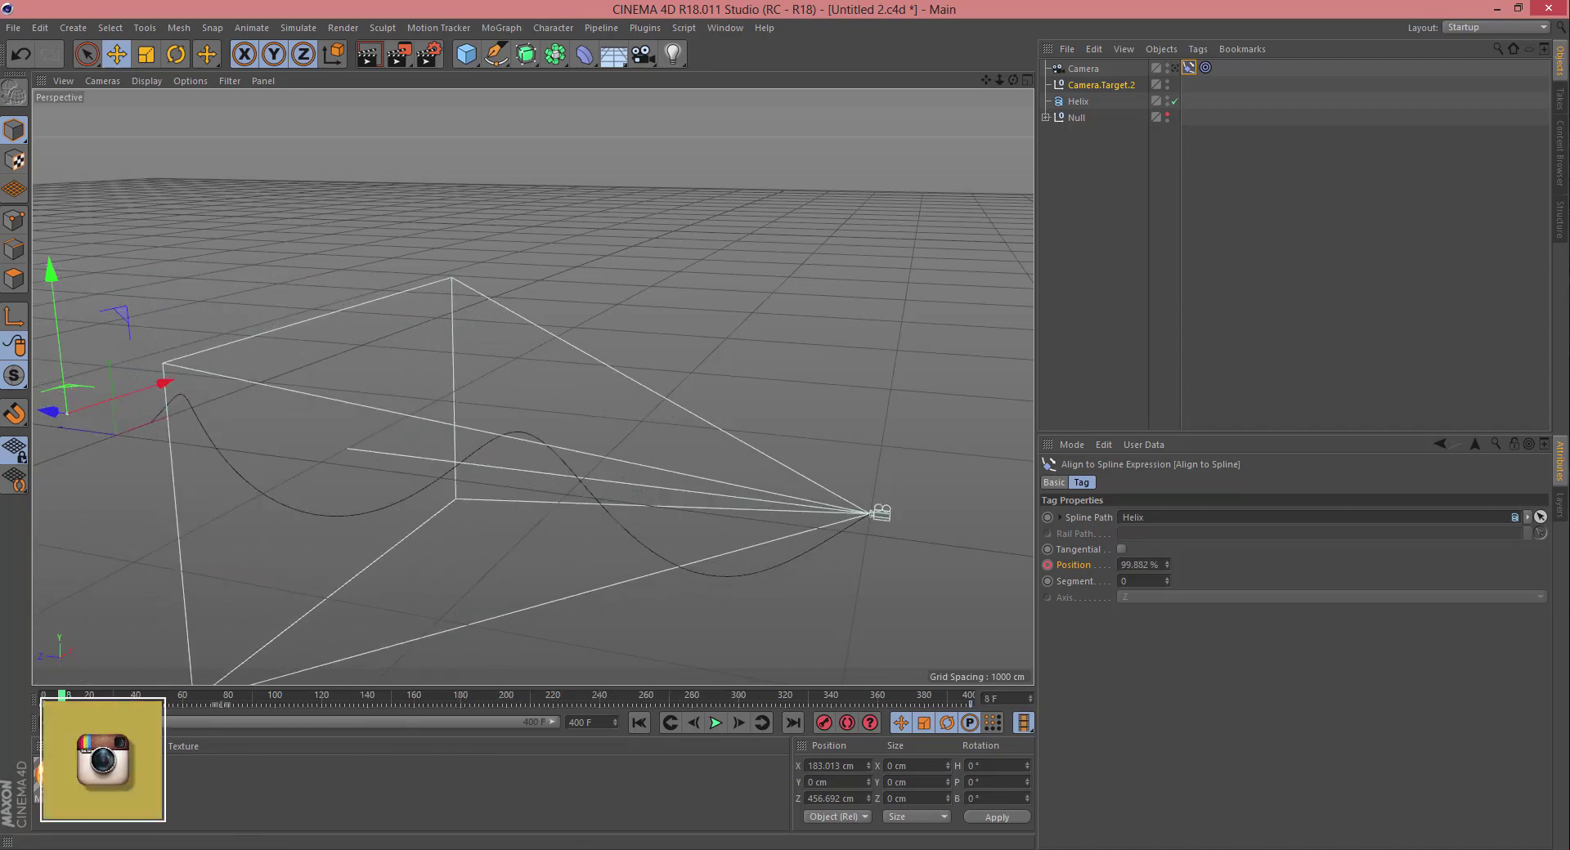
Step: Add an omni light and make it a child of the new camera
{"action": "left_click", "coordinate": [667, 61]}
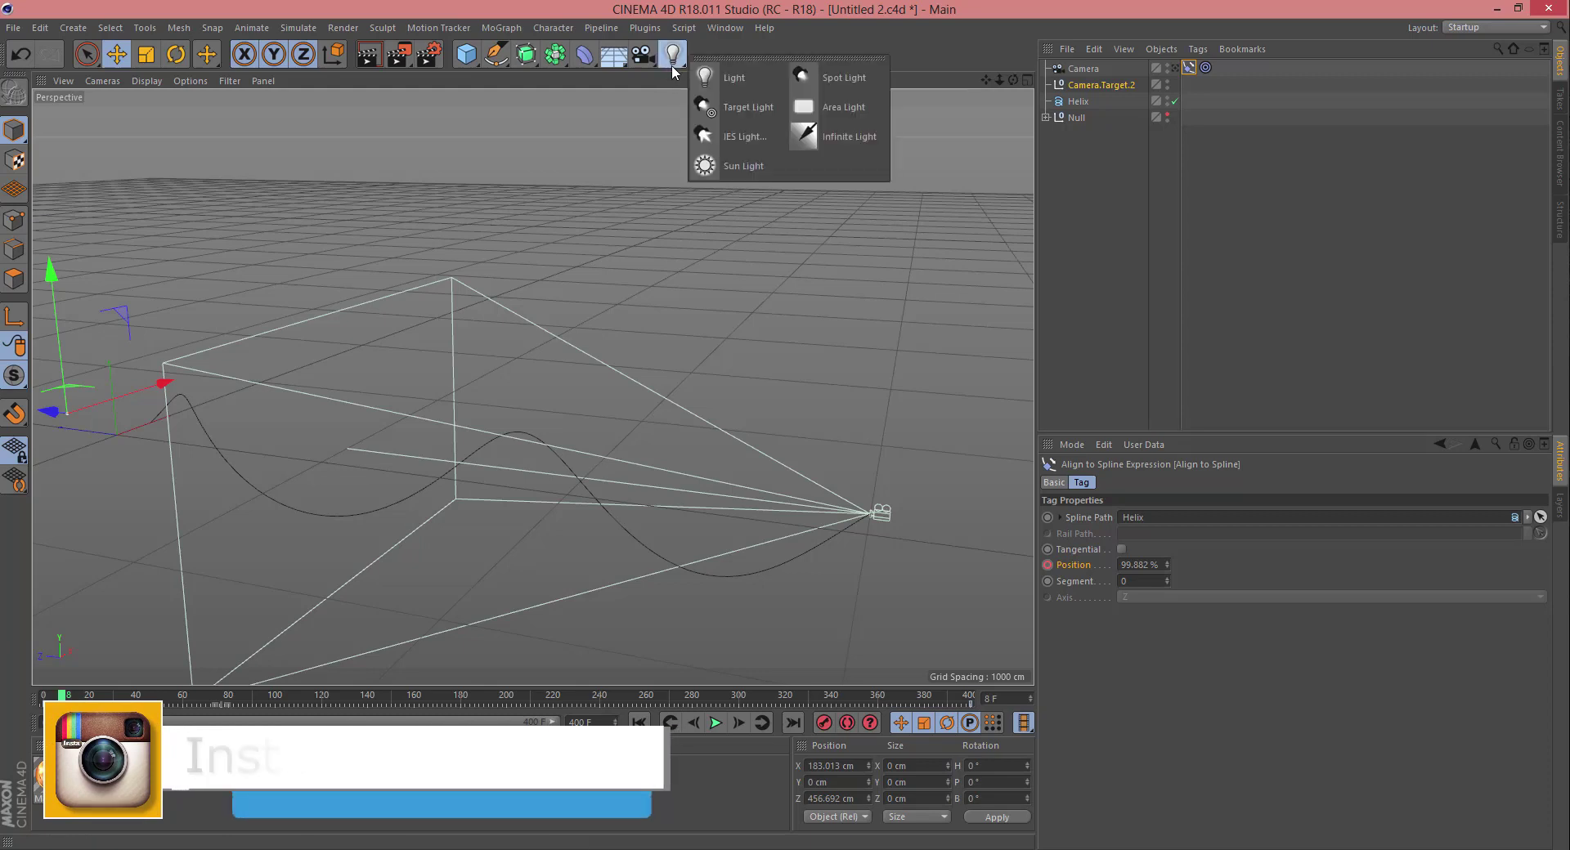
{"action": "left_click", "coordinate": [766, 78]}
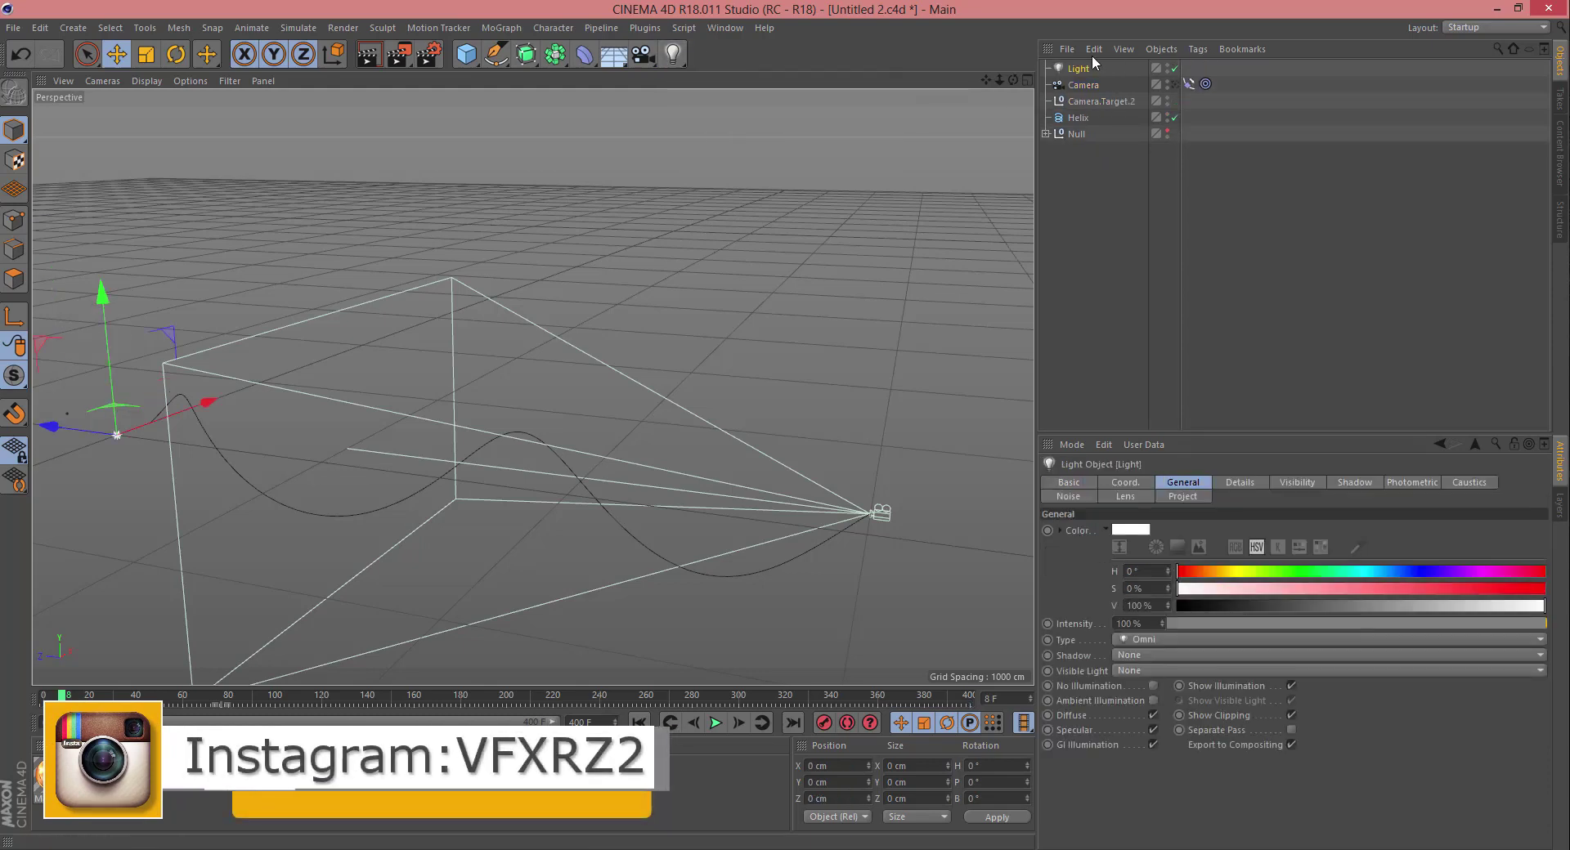
{"action": "left_click_drag", "start_coordinate": [1086, 68], "coordinate": [1086, 85]}
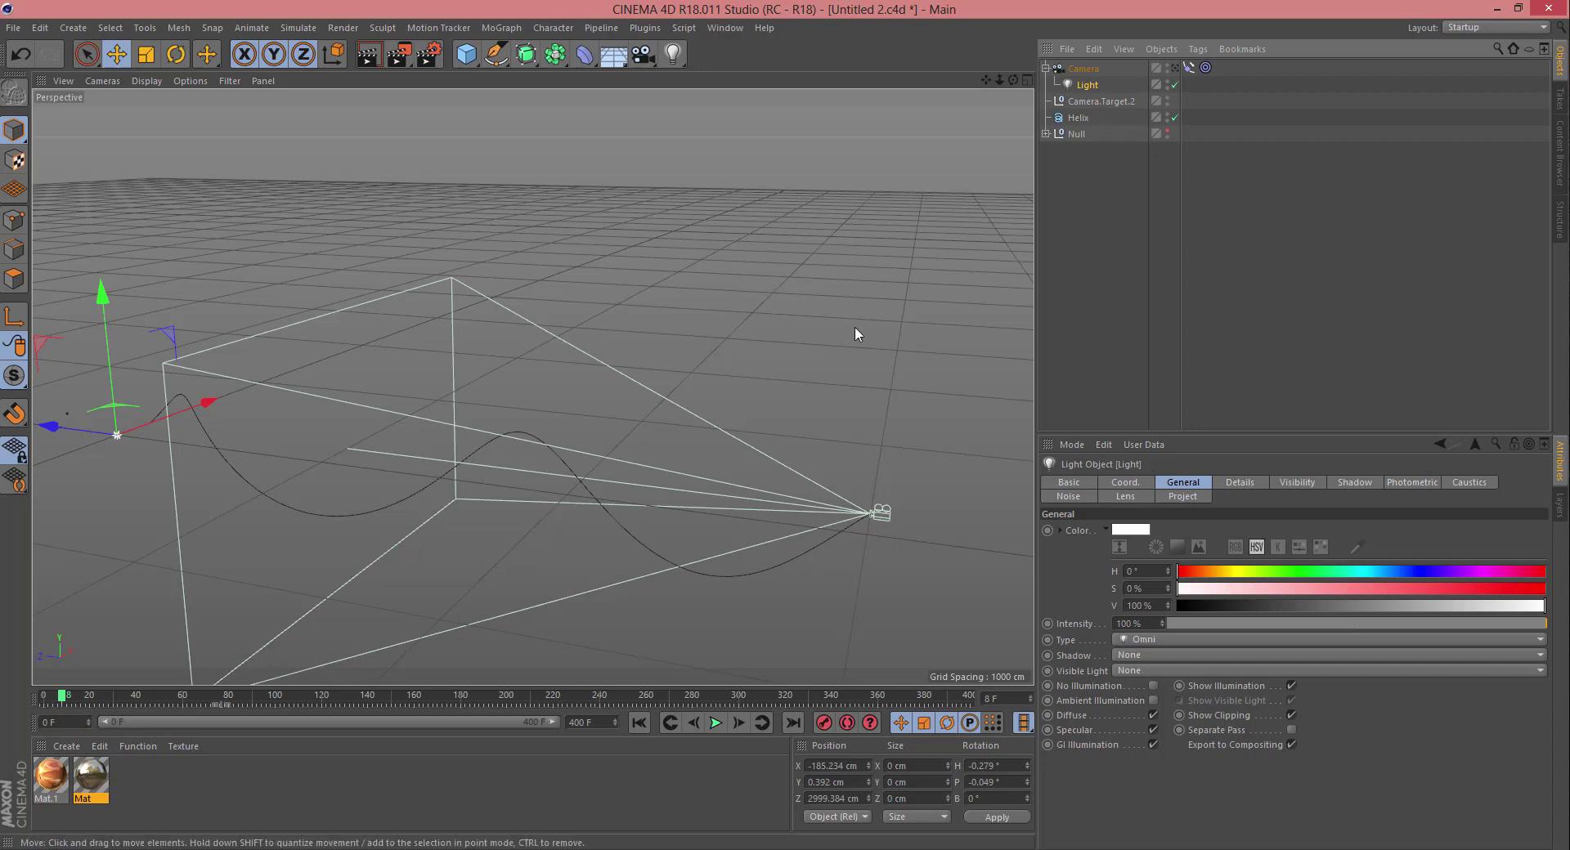
Step: Return to frame 0 and move the light onto the camera, at about X -2 cm, Y 3 cm and Z -17 cm
{"action": "left_click_drag", "start_coordinate": [183, 701], "coordinate": [33, 694]}
{"action": "left_click_drag", "start_coordinate": [47, 429], "coordinate": [783, 468]}
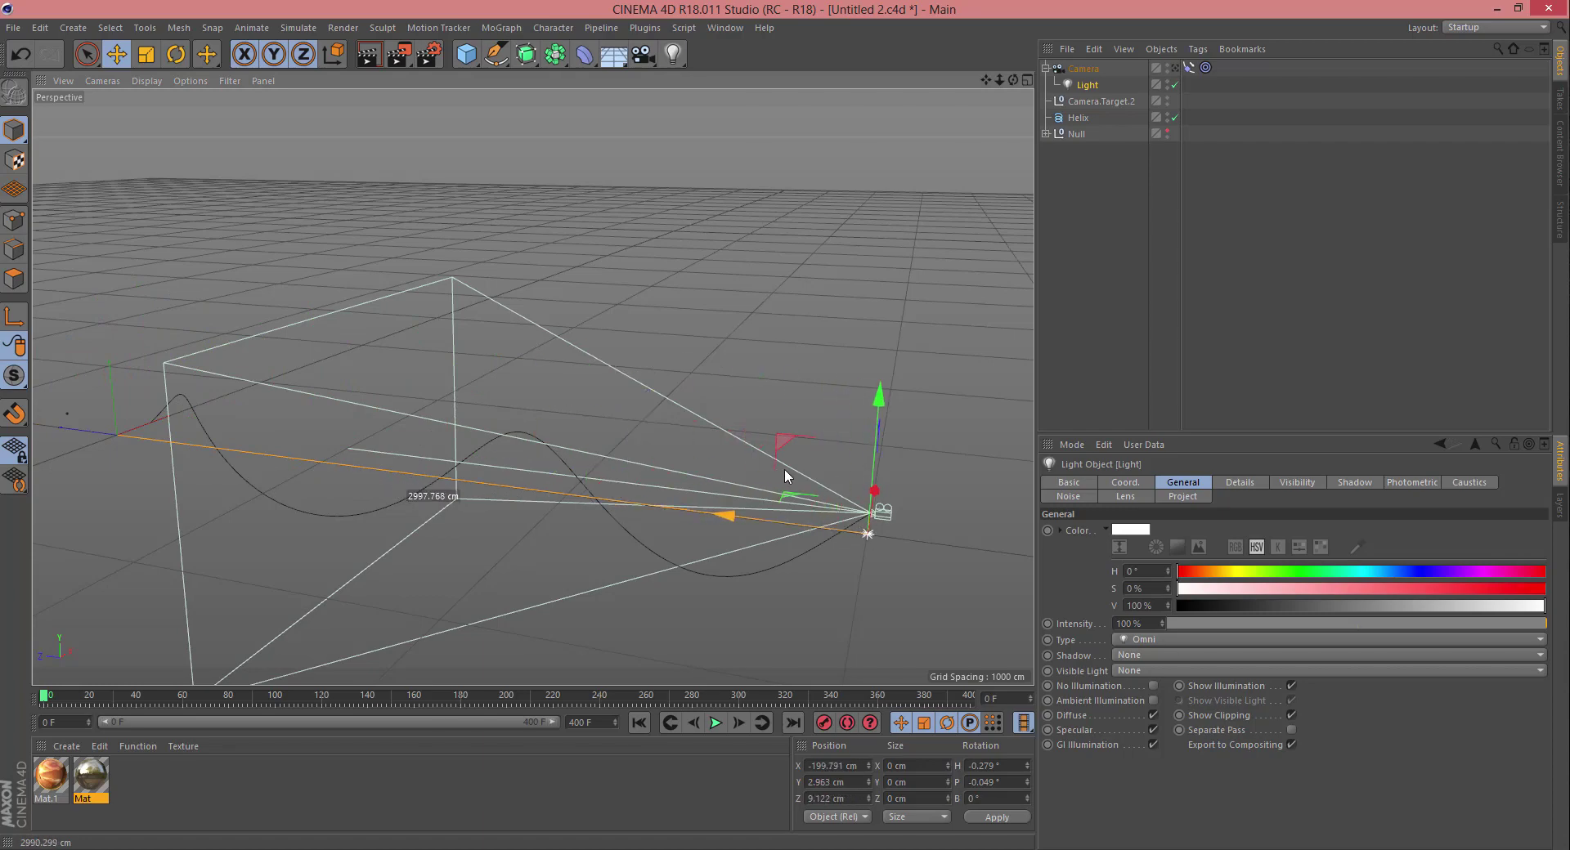
{"action": "scroll", "coordinate": [851, 543], "scroll_direction": "up", "scroll_amount": 2}
{"action": "scroll", "coordinate": [851, 543], "scroll_direction": "up", "scroll_amount": 5}
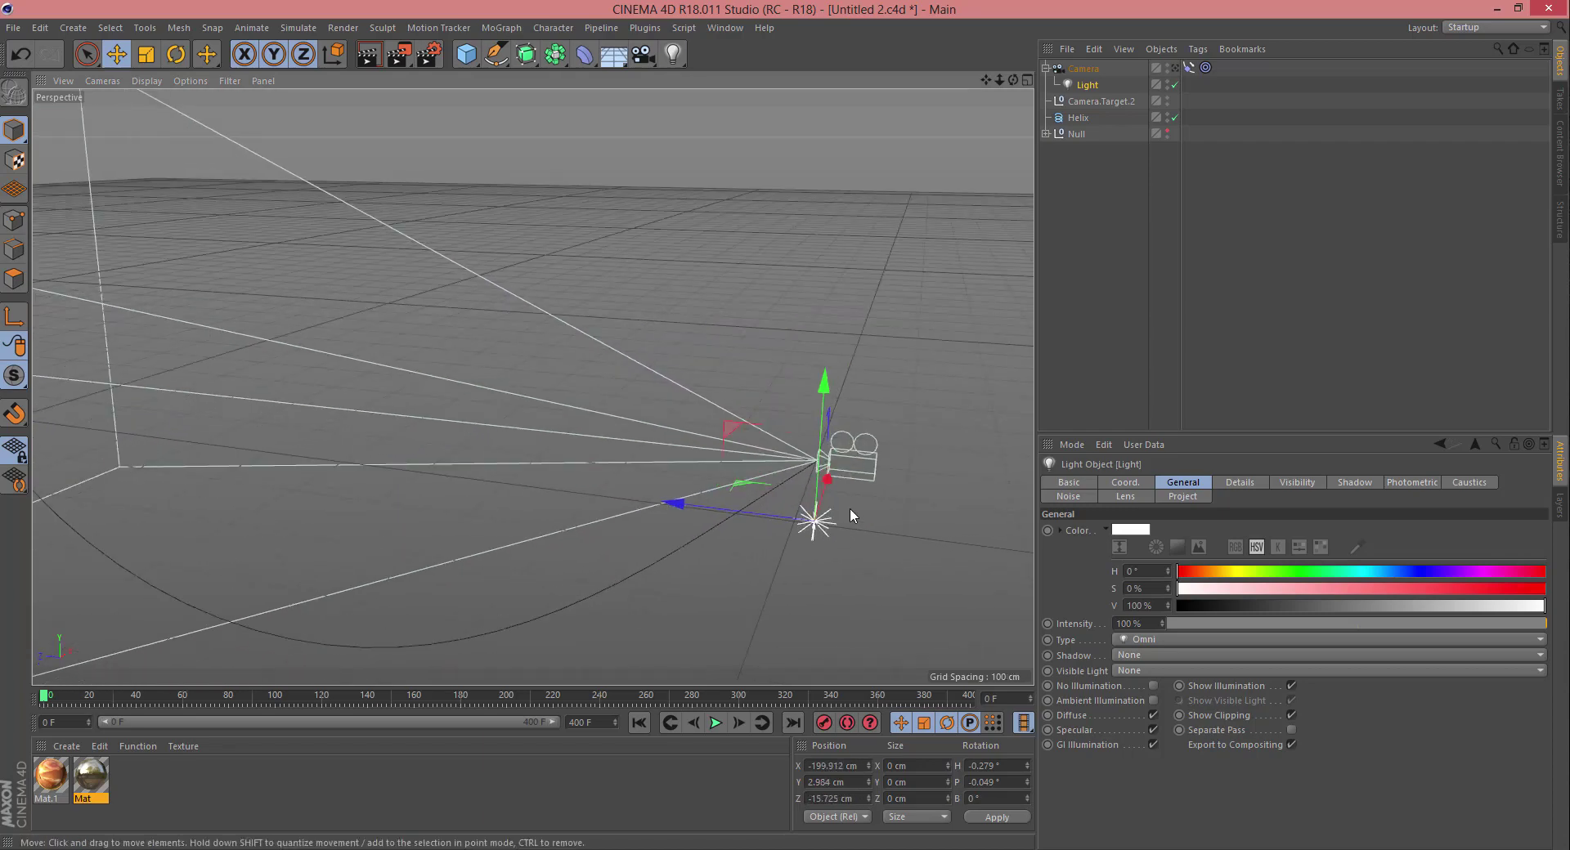
{"action": "left_click_drag", "start_coordinate": [986, 80], "coordinate": [592, 55]}
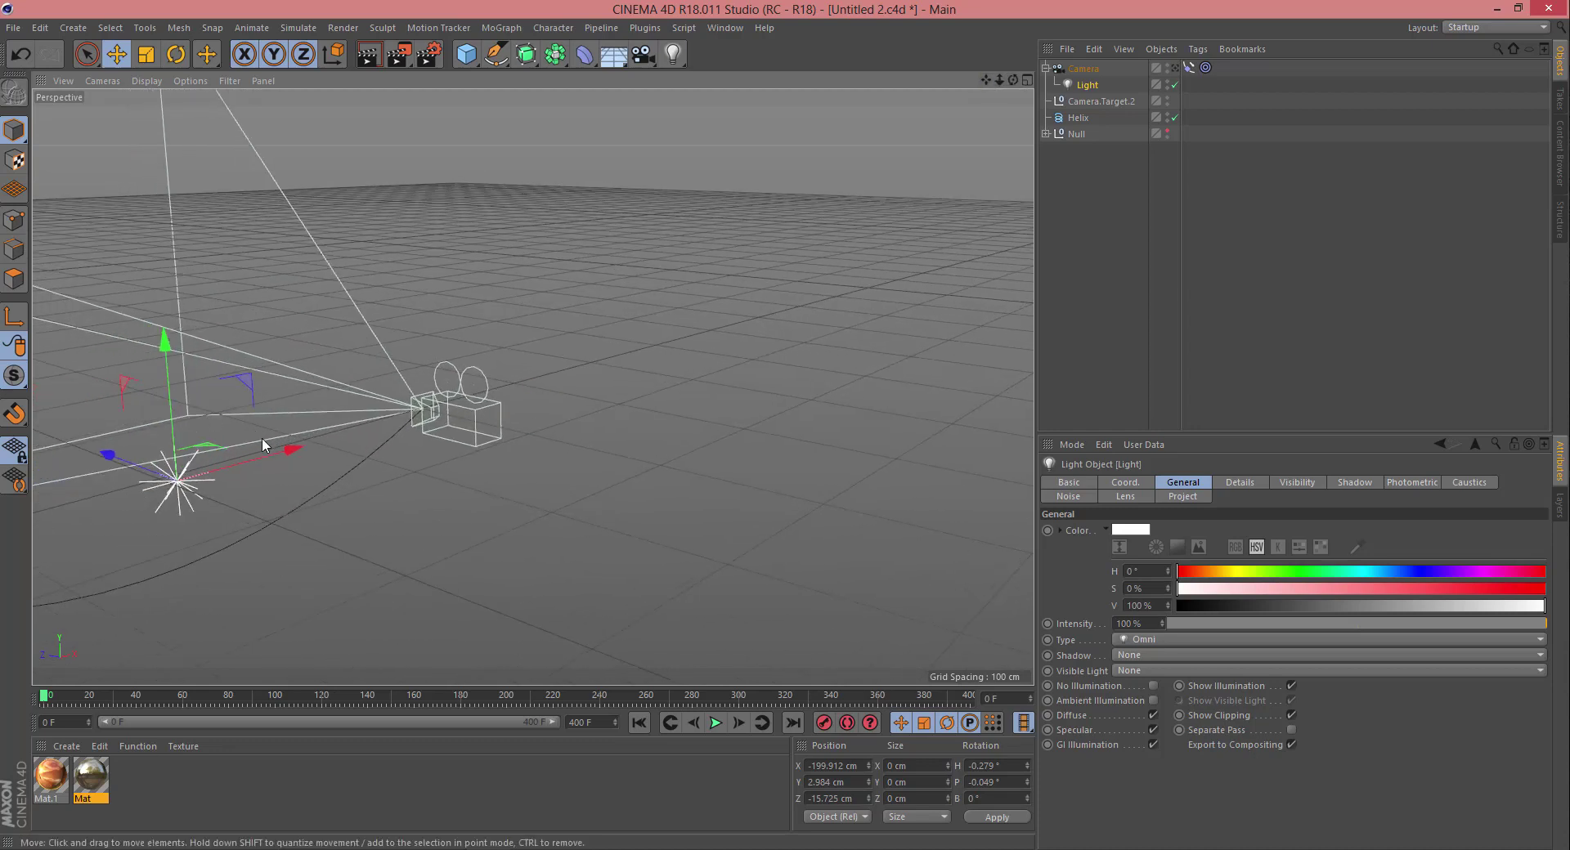
{"action": "left_click_drag", "start_coordinate": [281, 449], "coordinate": [529, 382]}
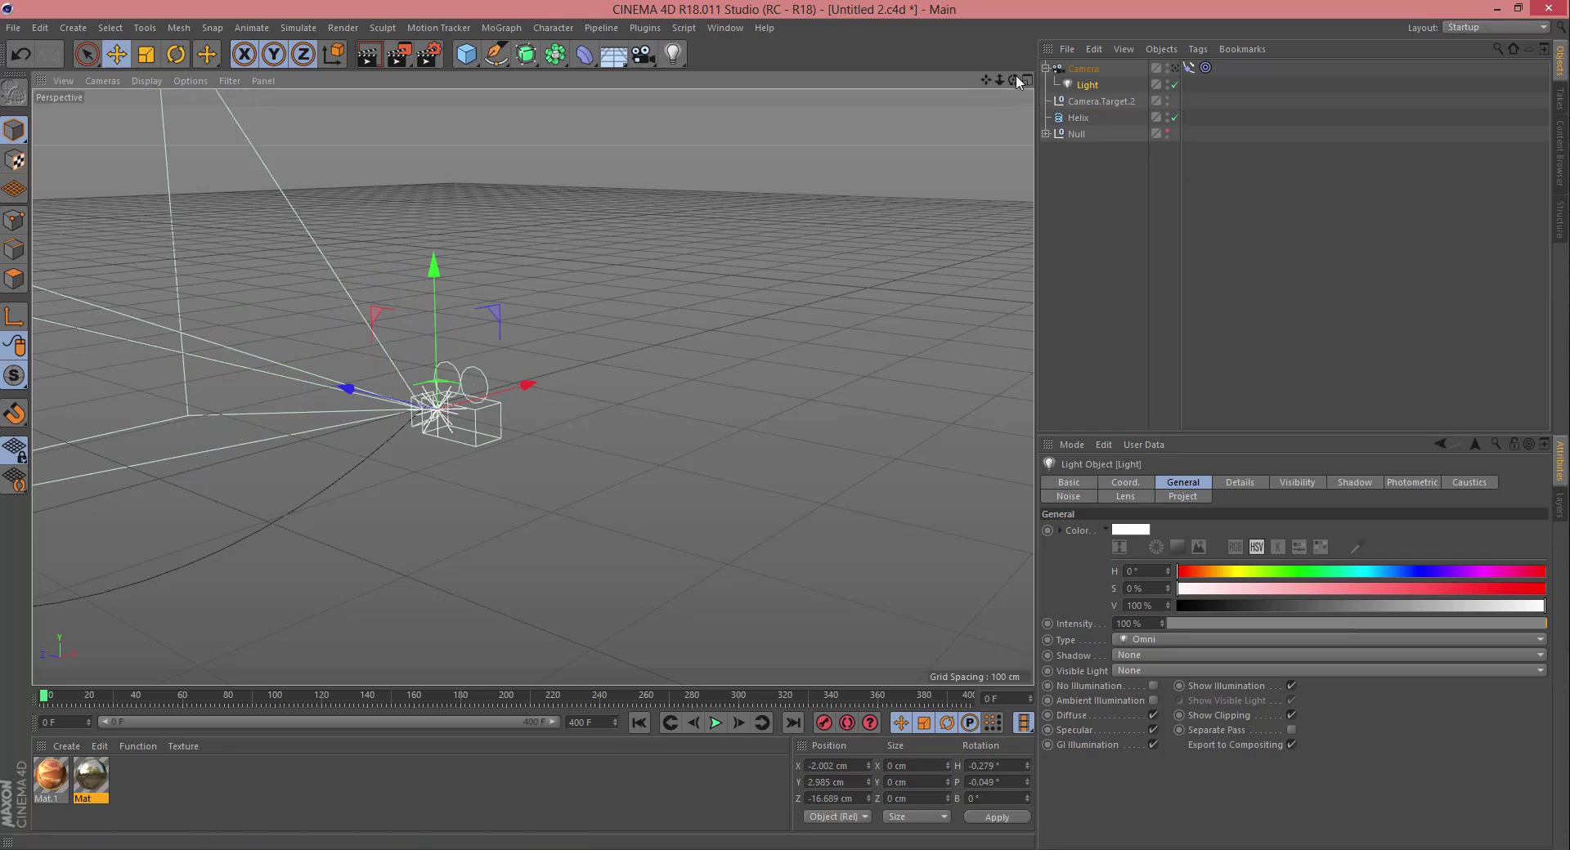
Step: Scrub the timeline up to frame 73 and back to frame 38 to check the light's travel with the camera along the helix
{"action": "left_click_drag", "start_coordinate": [1017, 79], "coordinate": [575, 390]}
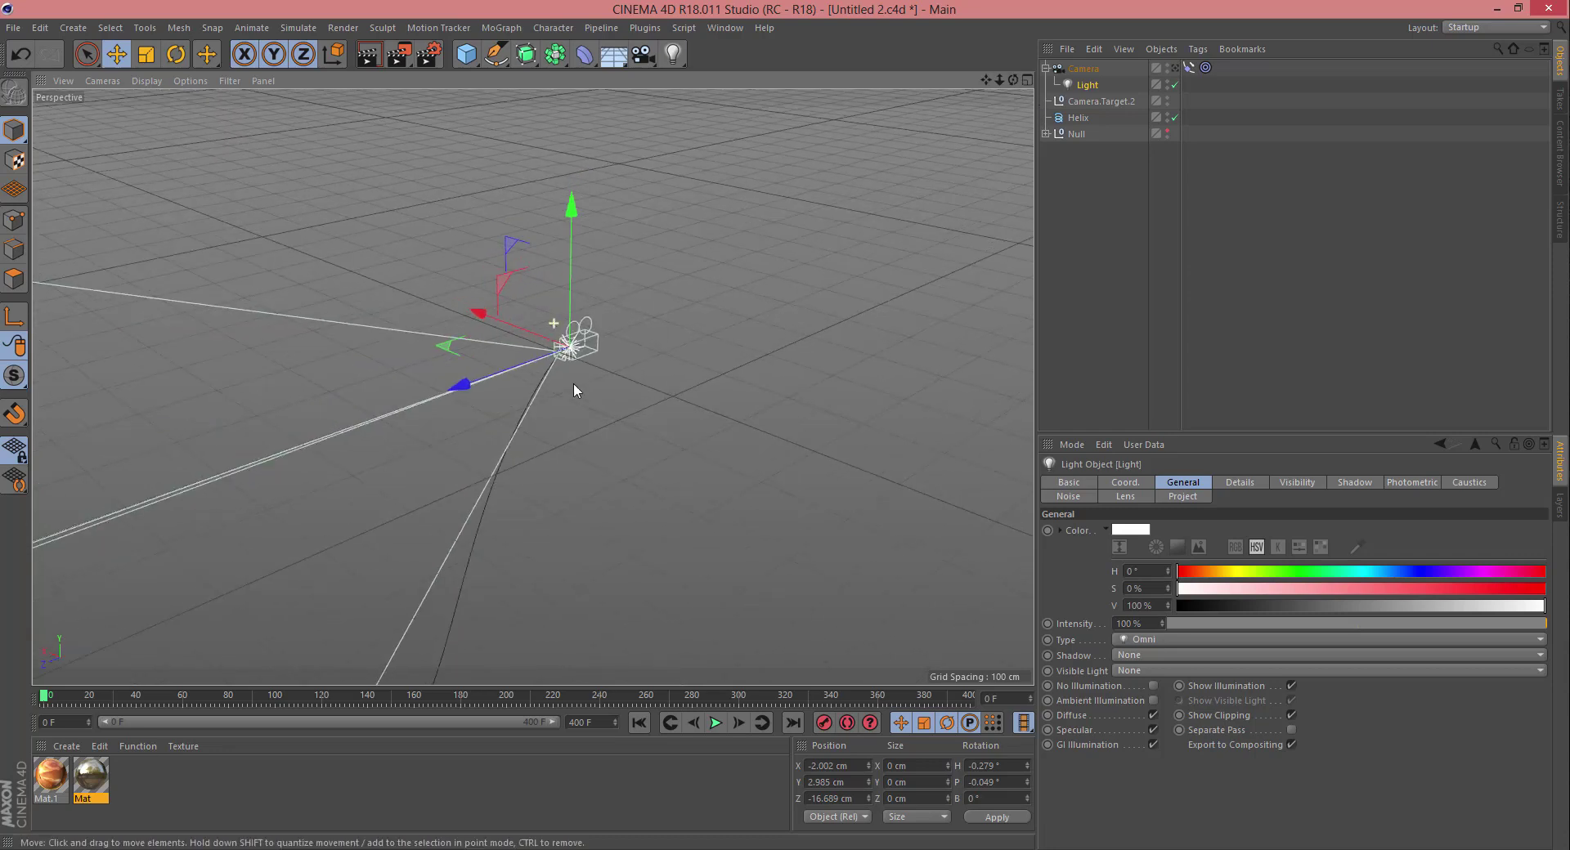
{"action": "left_click", "coordinate": [47, 695]}
{"action": "left_click_drag", "start_coordinate": [47, 701], "coordinate": [213, 700]}
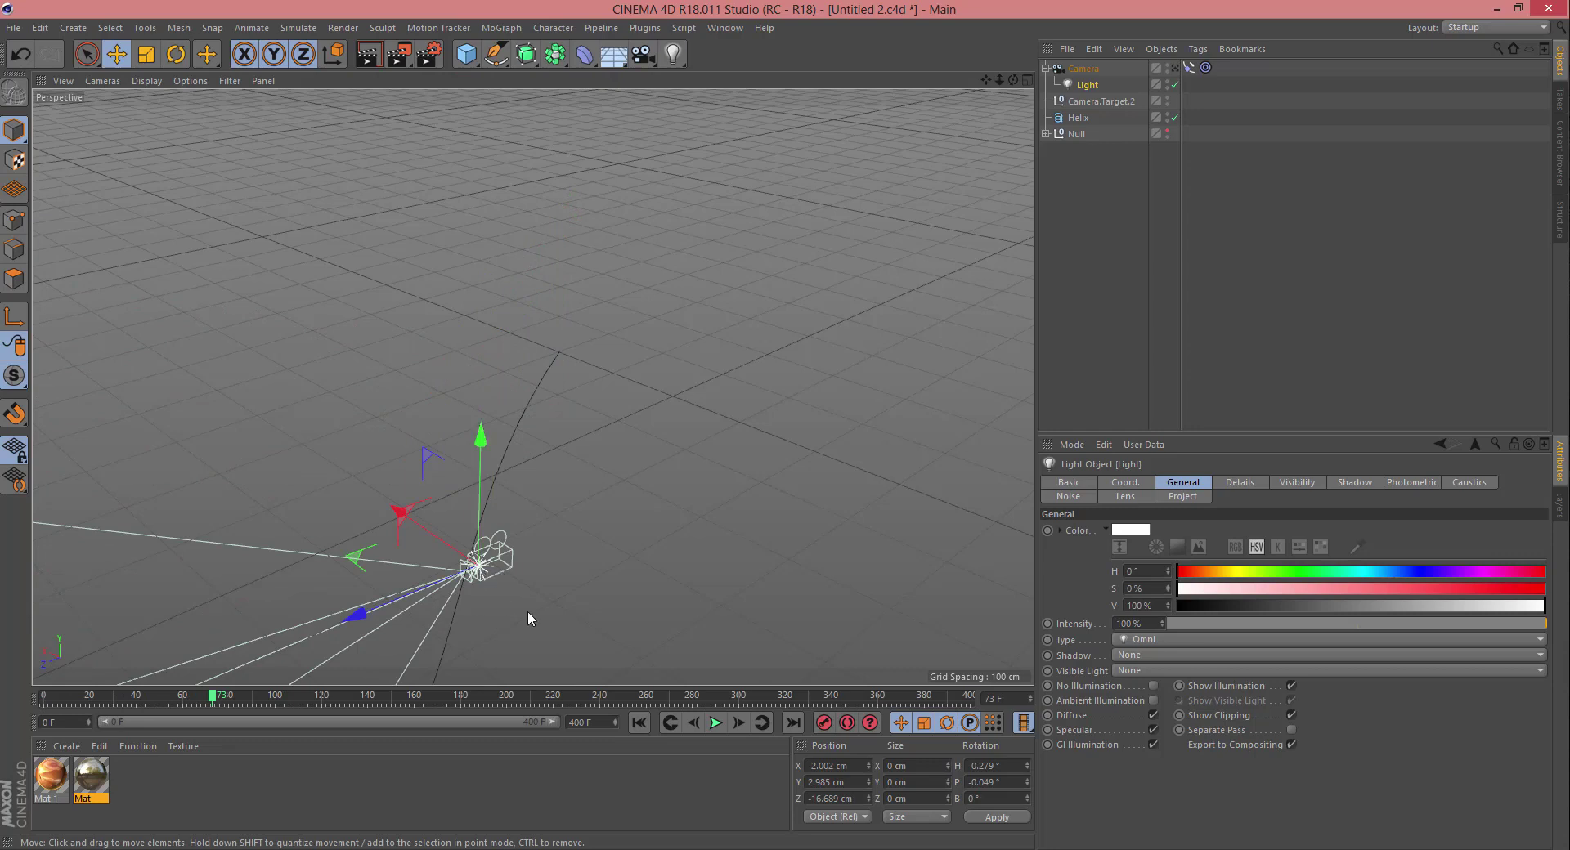
{"action": "left_click_drag", "start_coordinate": [533, 387], "coordinate": [533, 387], "text": "alt"}
{"action": "left_click_drag", "start_coordinate": [999, 80], "coordinate": [999, 80]}
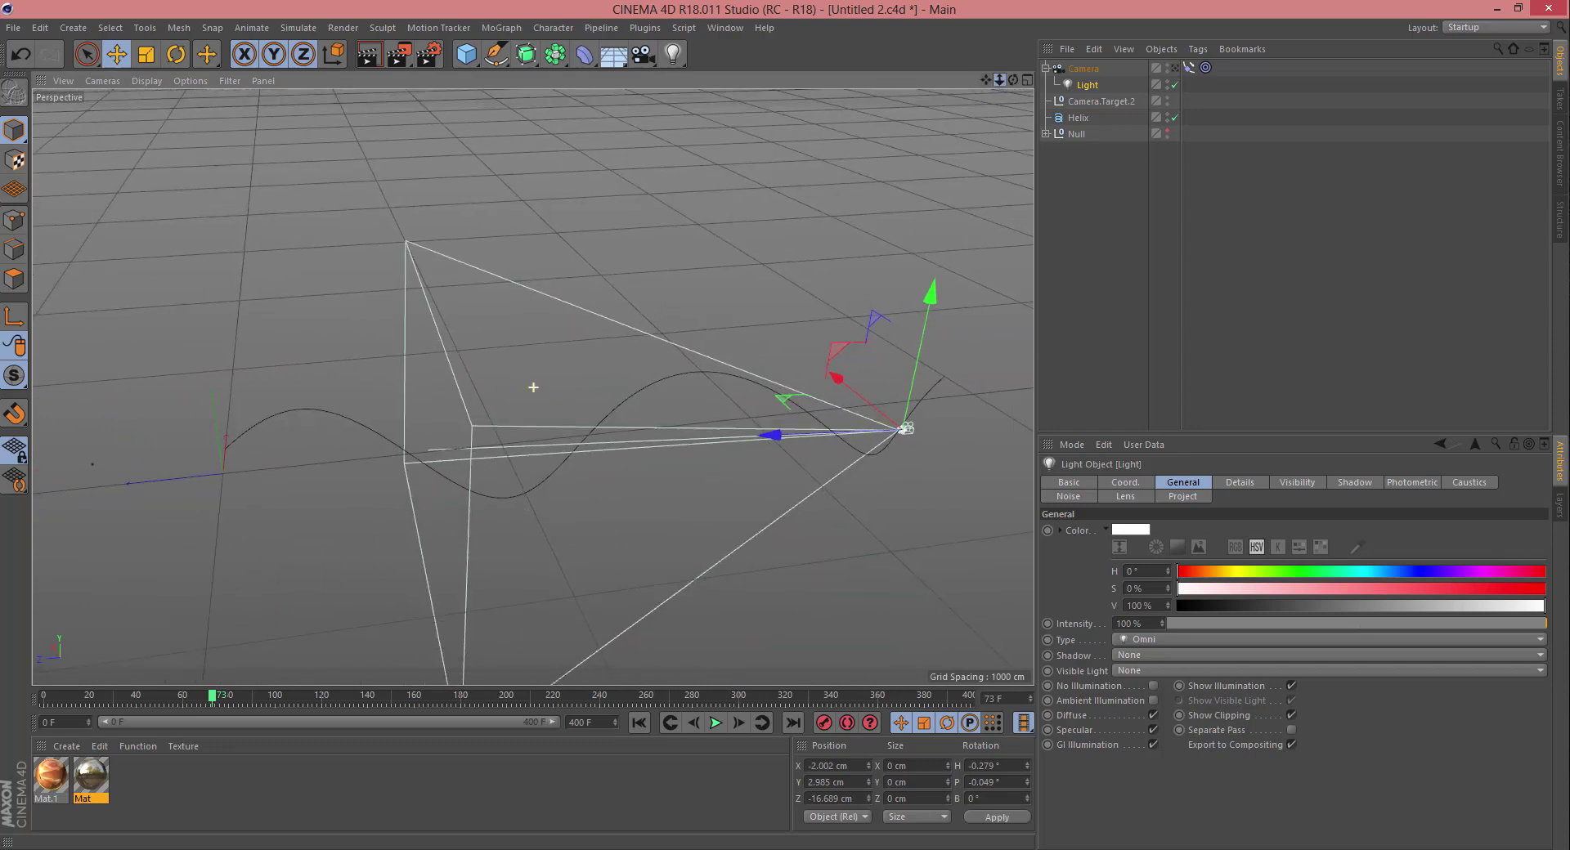
{"action": "left_click_drag", "start_coordinate": [218, 699], "coordinate": [132, 751]}
{"action": "left_click", "coordinate": [994, 381]}
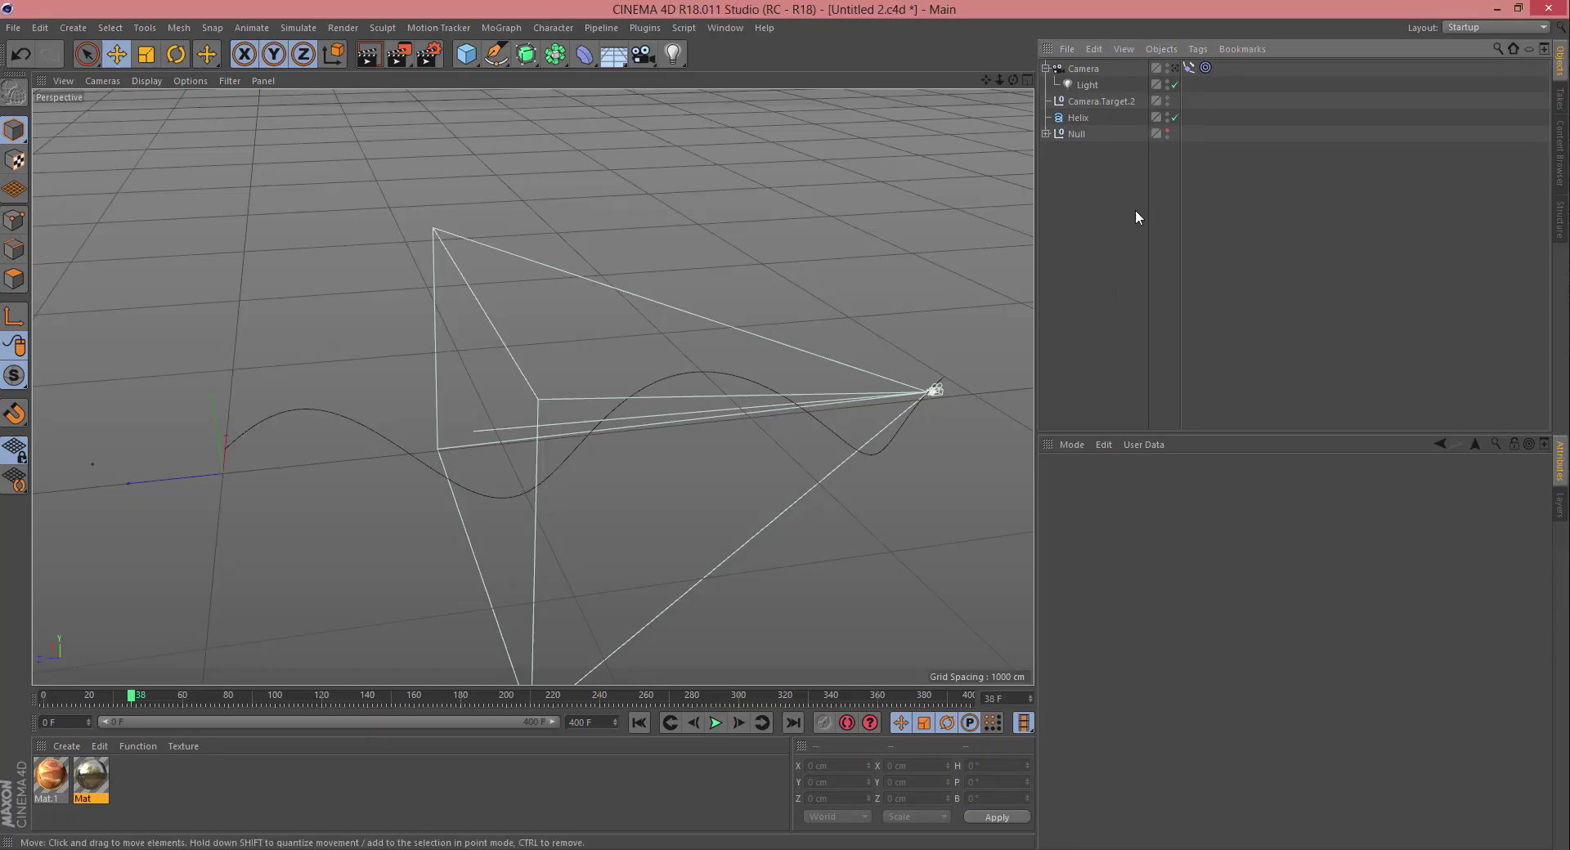
Step: Add a Sweep object and a circle spline with a 30 cm radius, moved to about Z 177 cm
{"action": "left_click", "coordinate": [531, 56]}
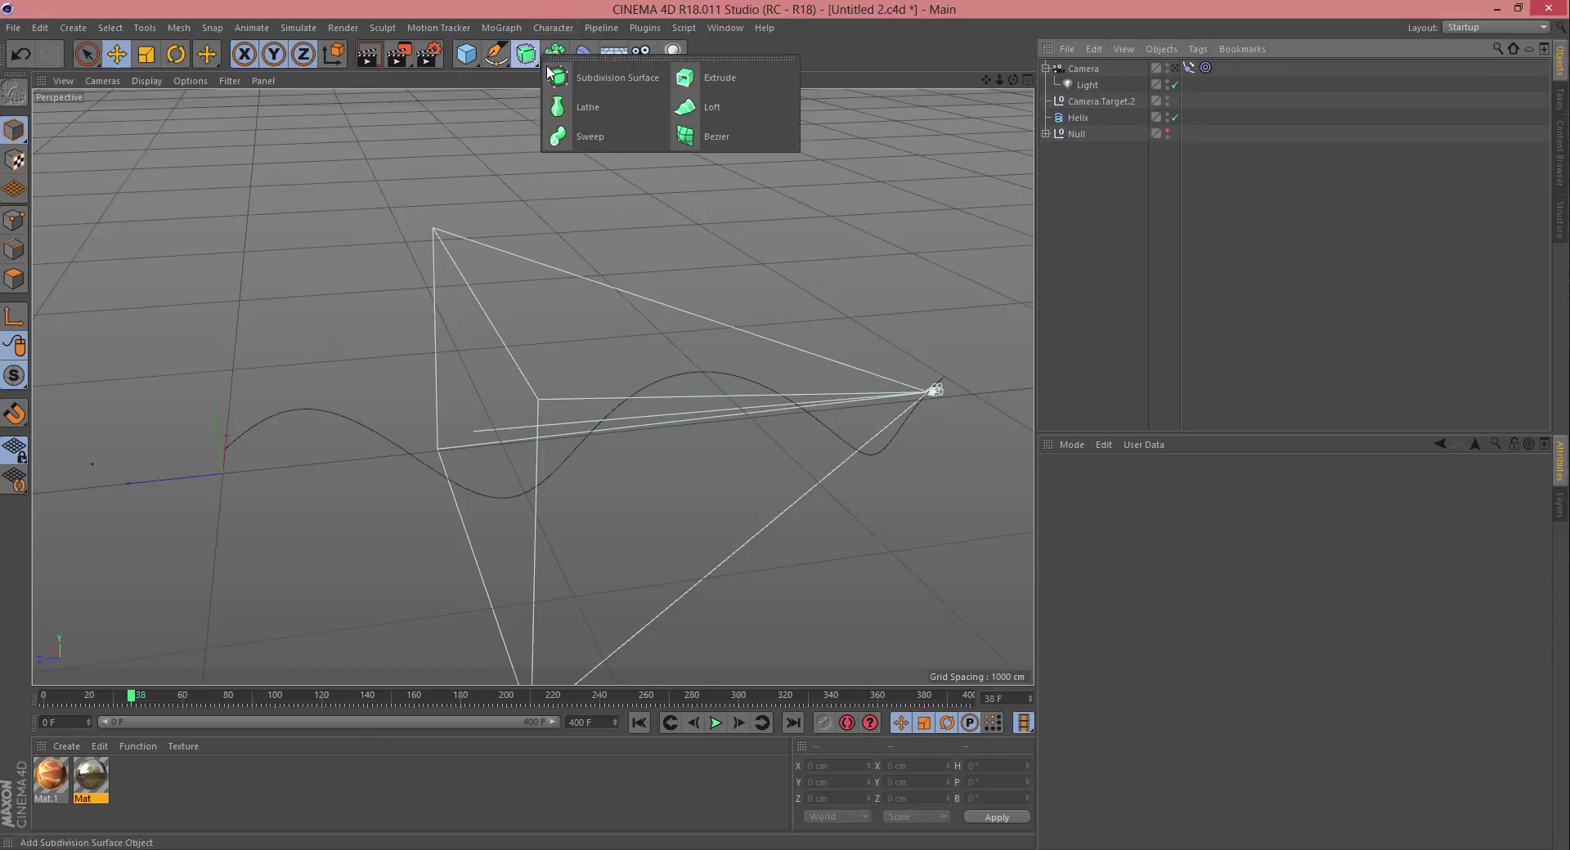
{"action": "left_click", "coordinate": [593, 139]}
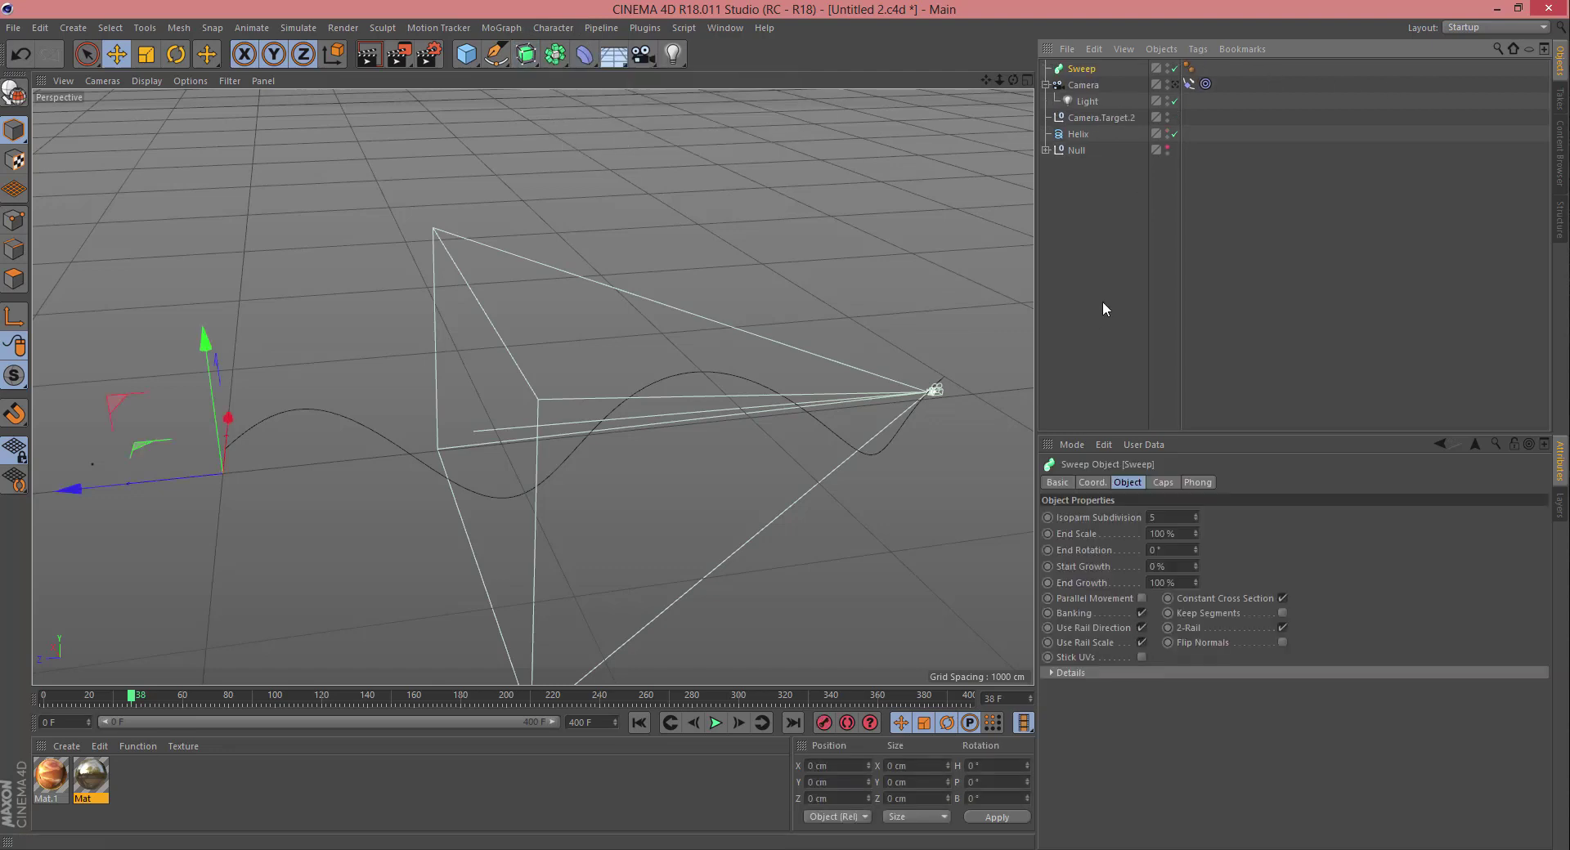
{"action": "left_click", "coordinate": [496, 54]}
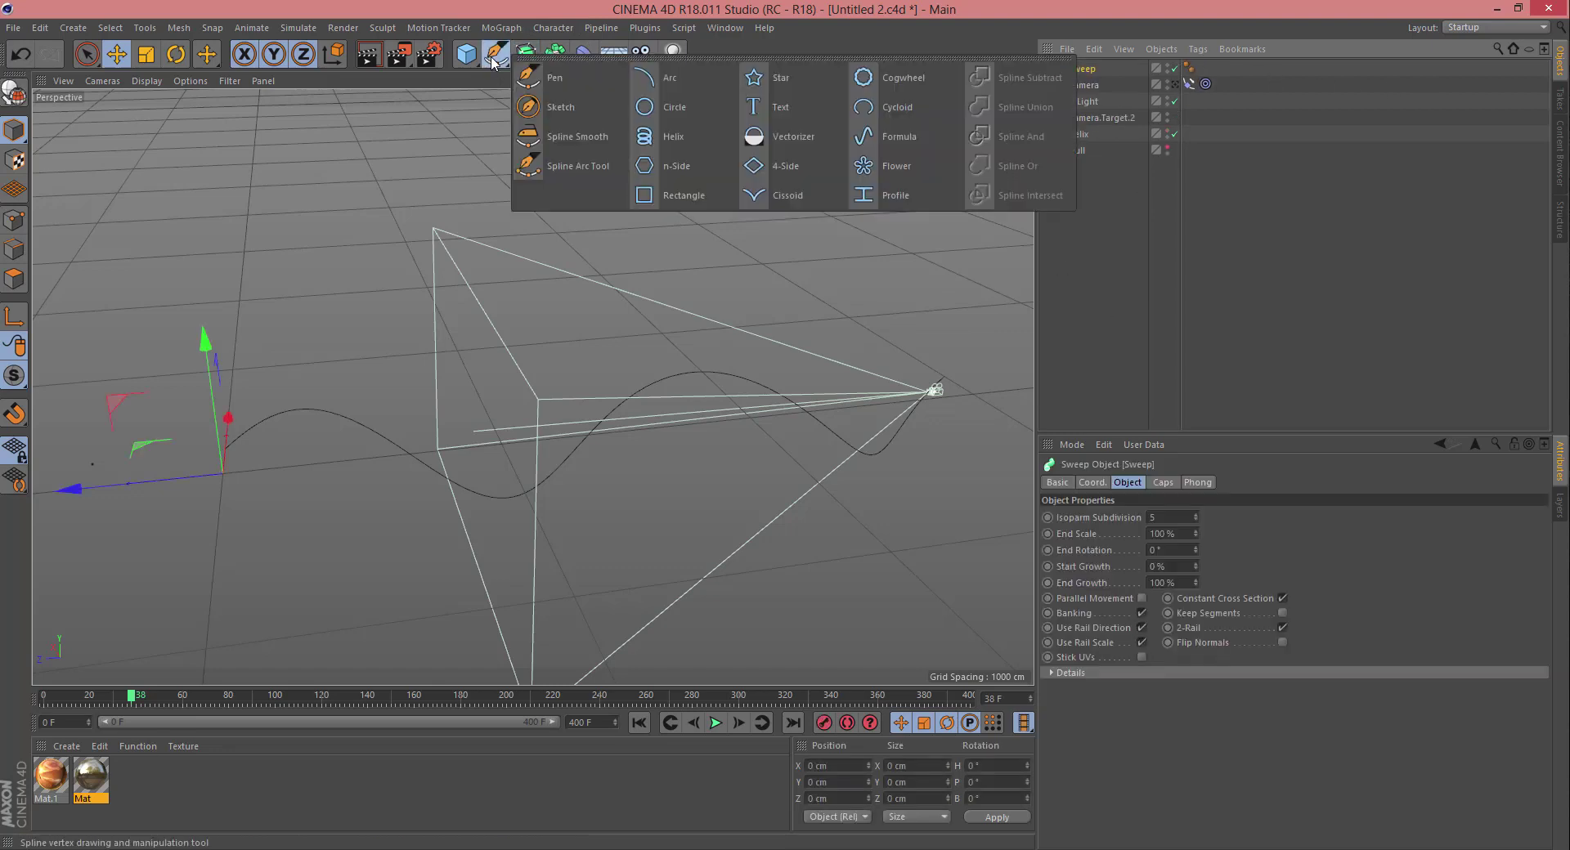
{"action": "left_click", "coordinate": [710, 116]}
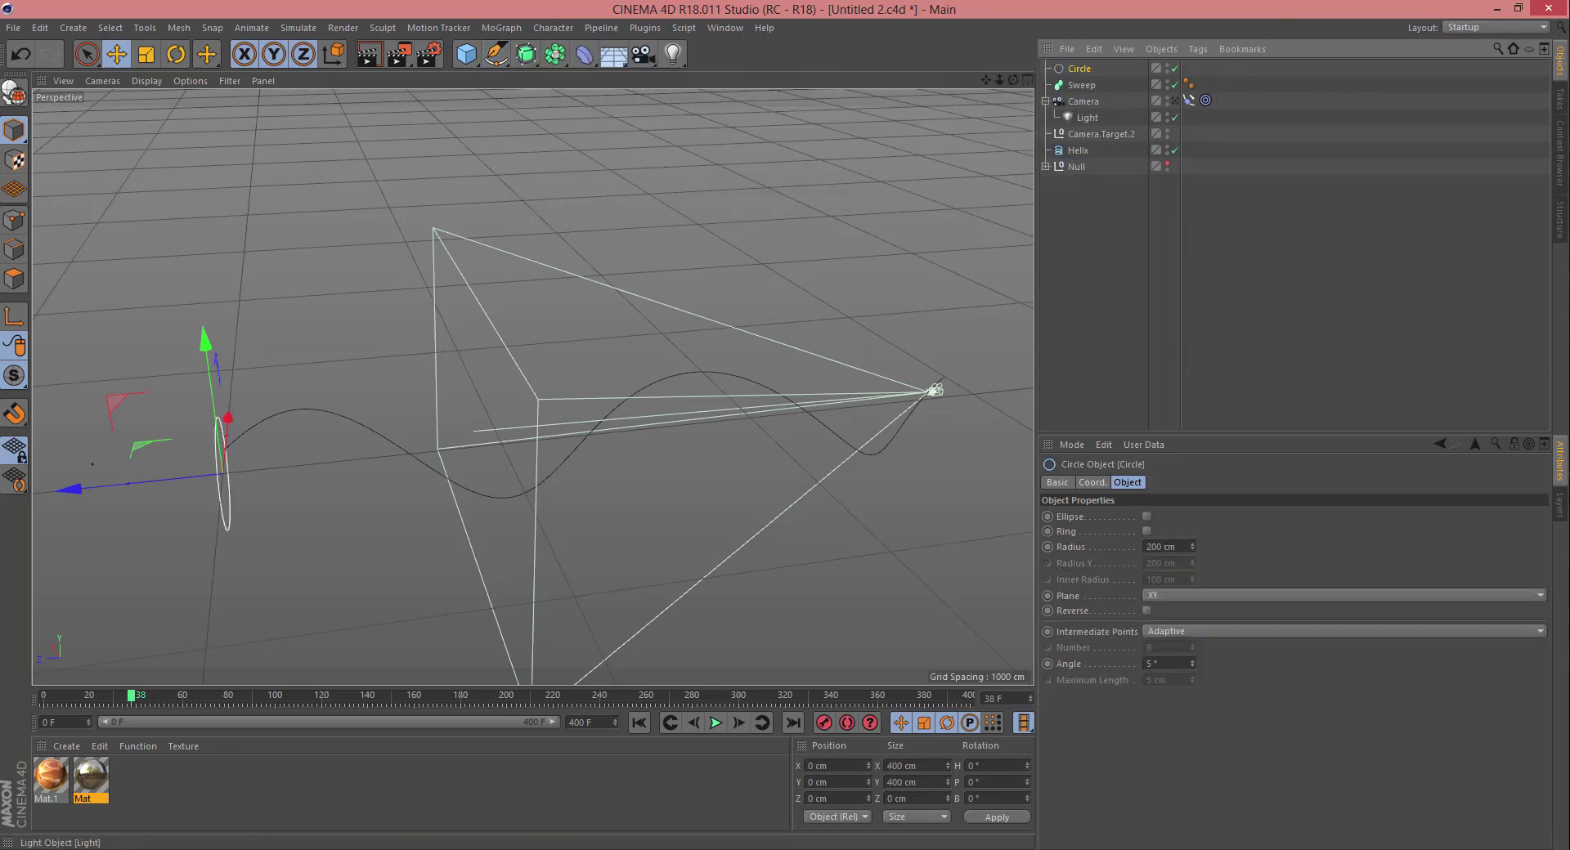
{"action": "left_click_drag", "start_coordinate": [70, 489], "coordinate": [42, 495]}
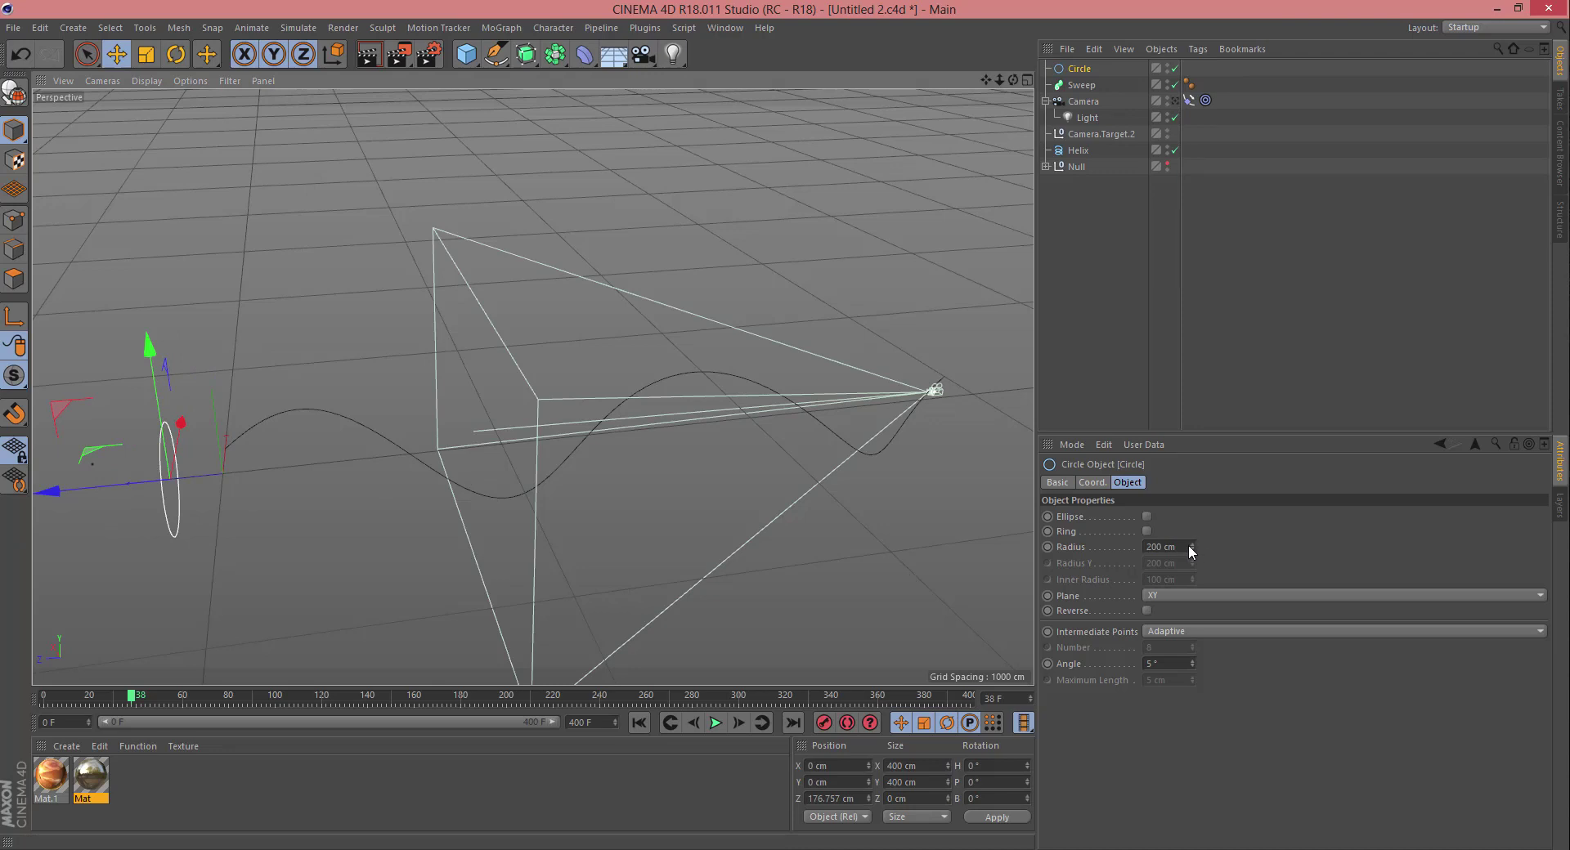
{"action": "left_click_drag", "start_coordinate": [1189, 544], "coordinate": [1112, 550]}
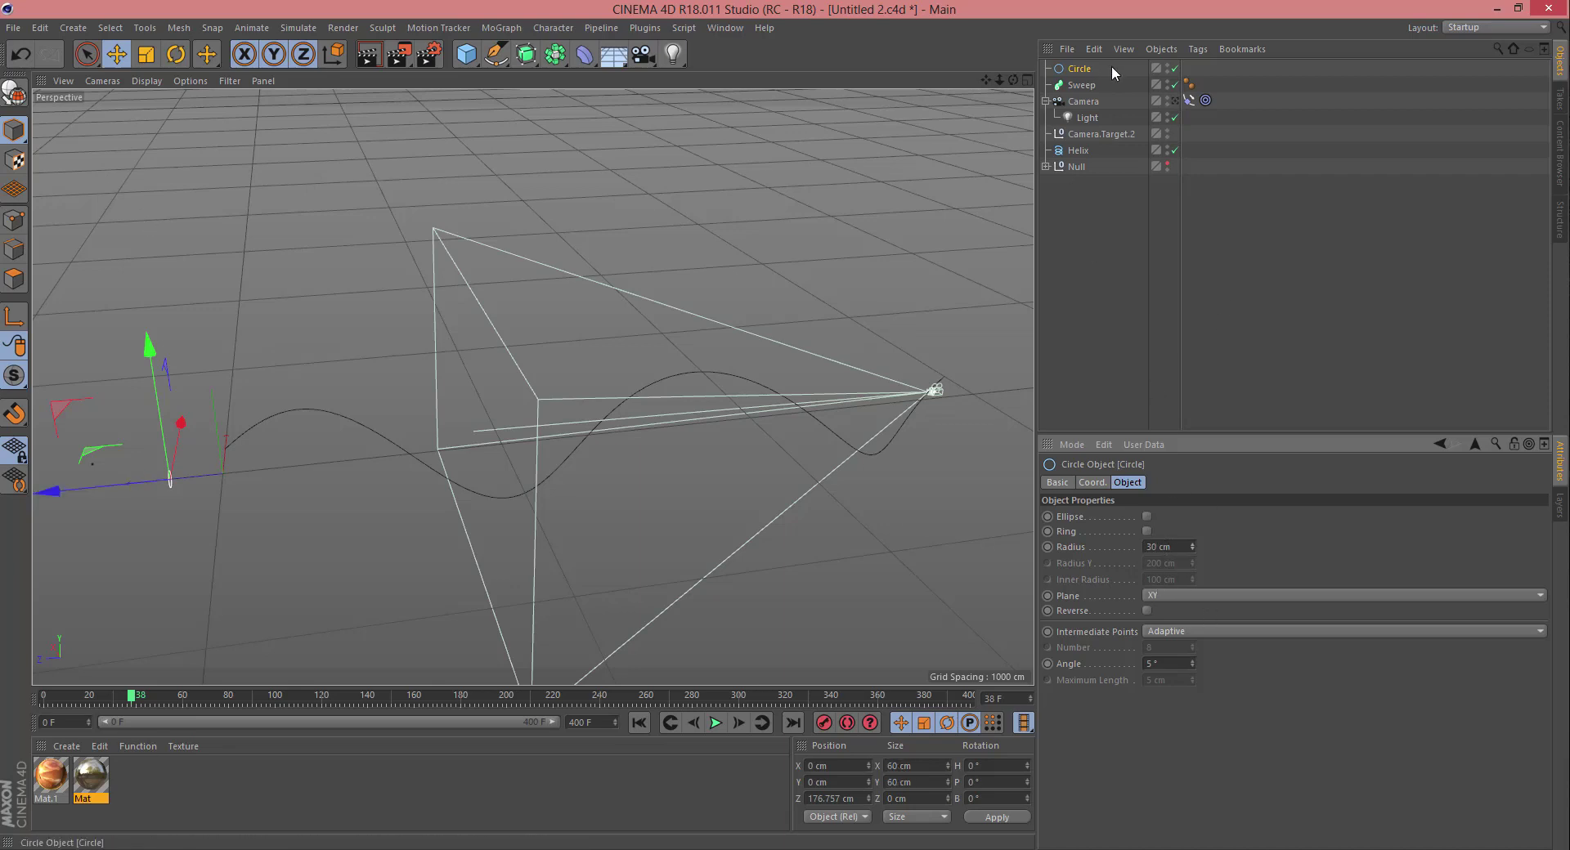
Step: Duplicate the helix and nest the circle and the duplicated helix under the Sweep to form a tube
{"action": "left_click", "coordinate": [1076, 153]}
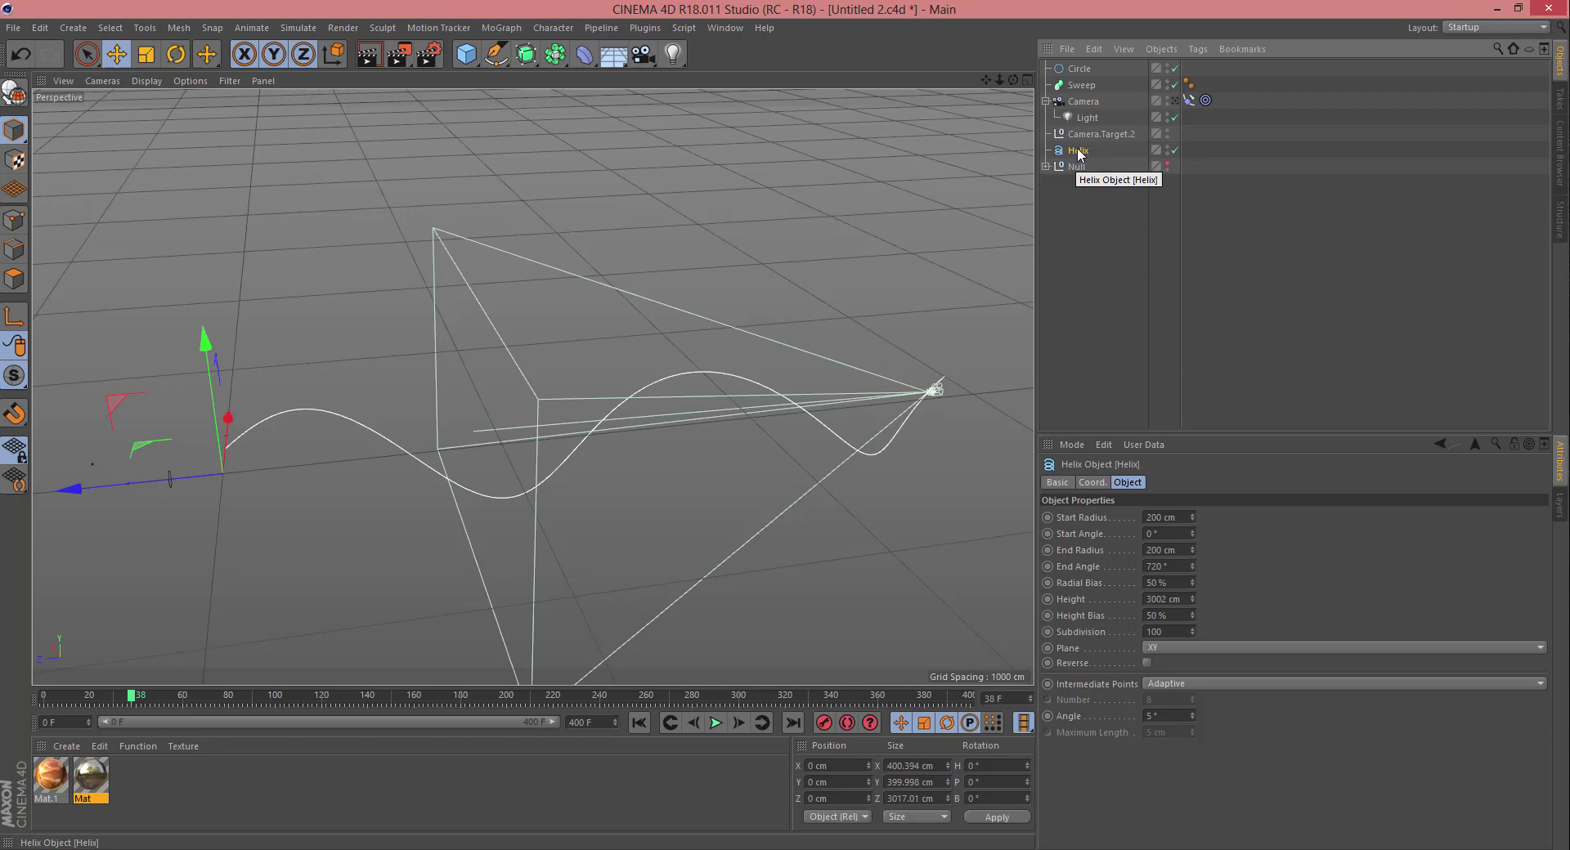
{"action": "left_click_drag", "start_coordinate": [1078, 149], "coordinate": [1080, 156], "text": "ctrl"}
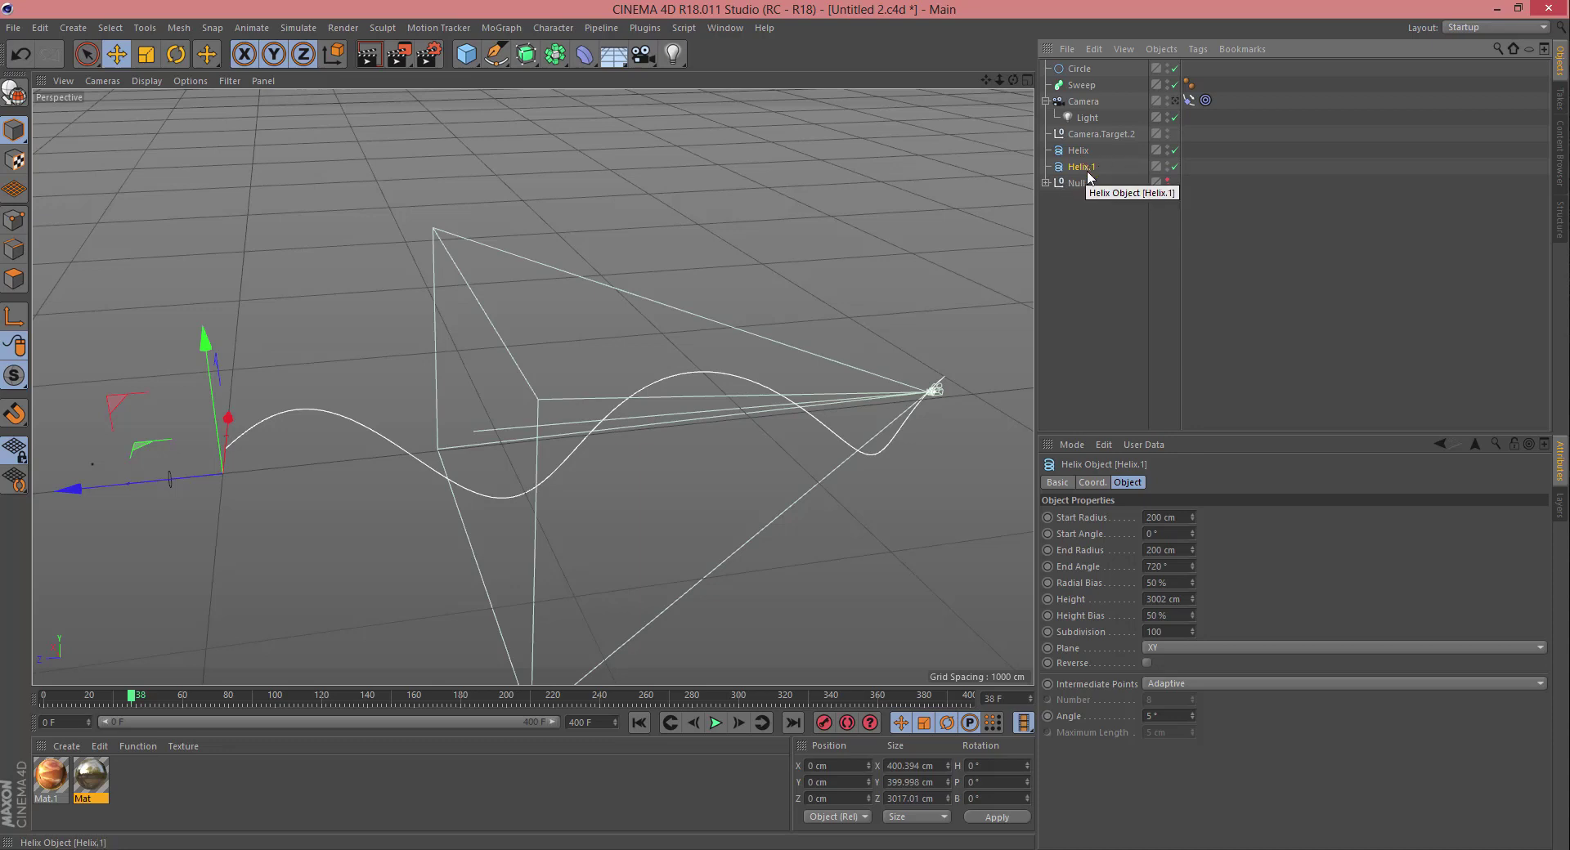
{"action": "left_click", "coordinate": [1087, 66], "text": "ctrl"}
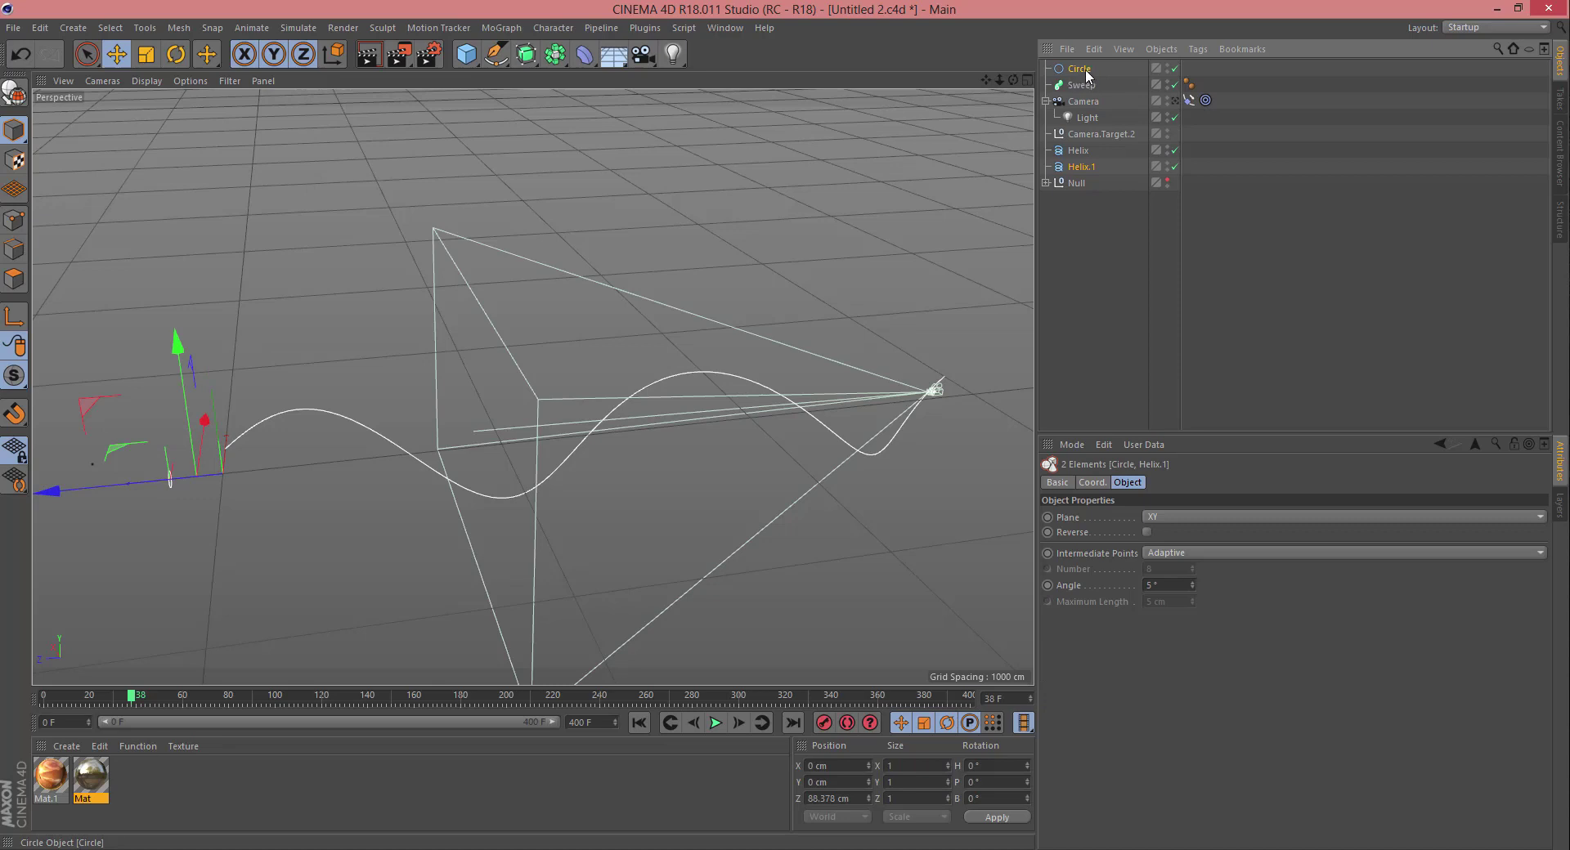
{"action": "left_click_drag", "start_coordinate": [1086, 72], "coordinate": [1084, 86]}
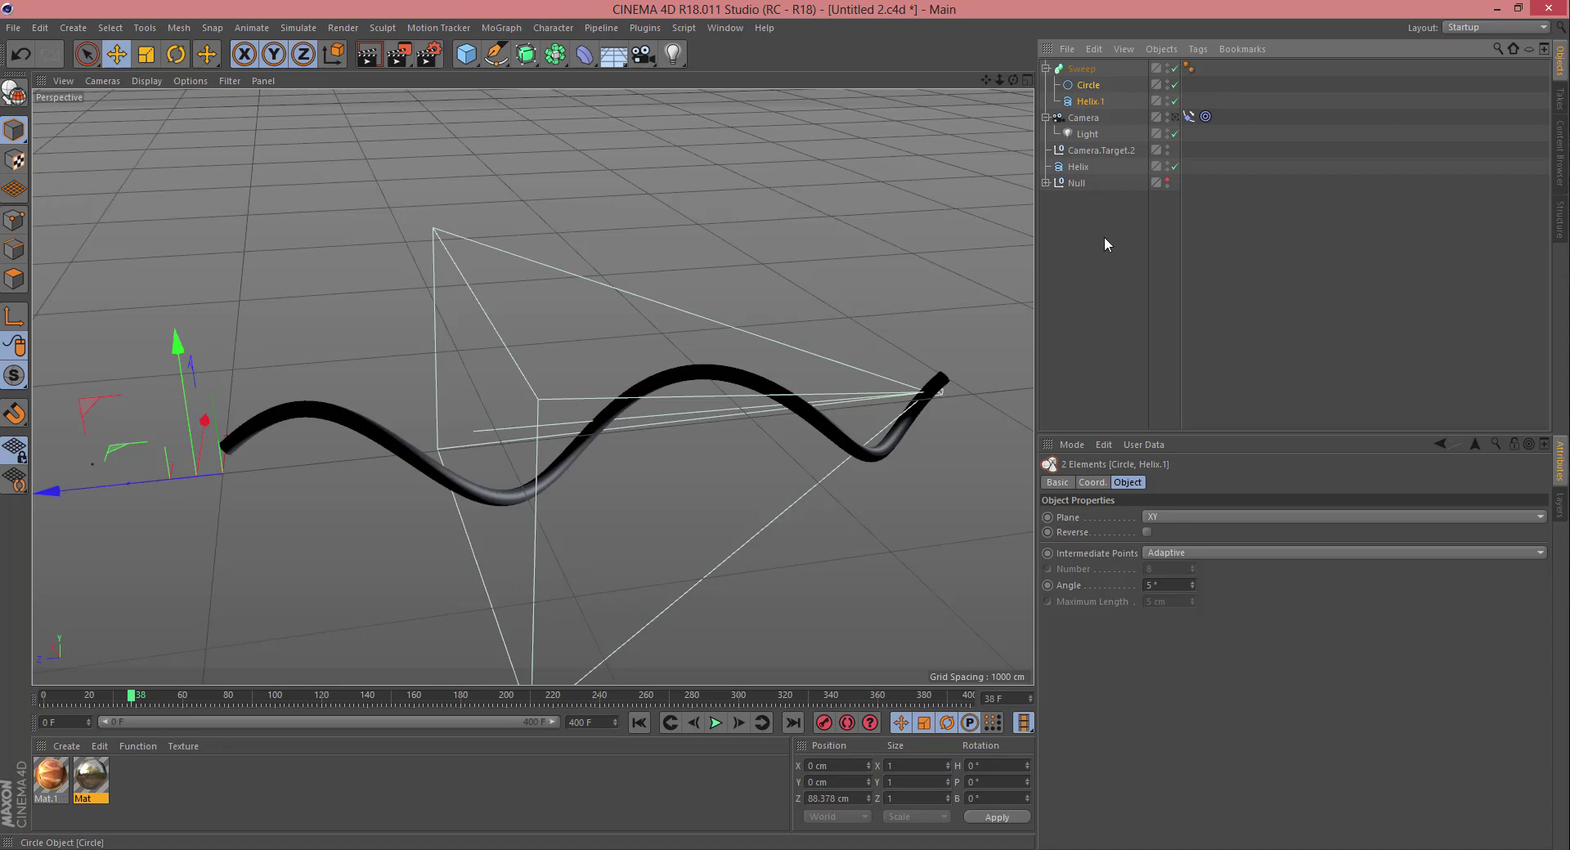
{"action": "left_click", "coordinate": [521, 486]}
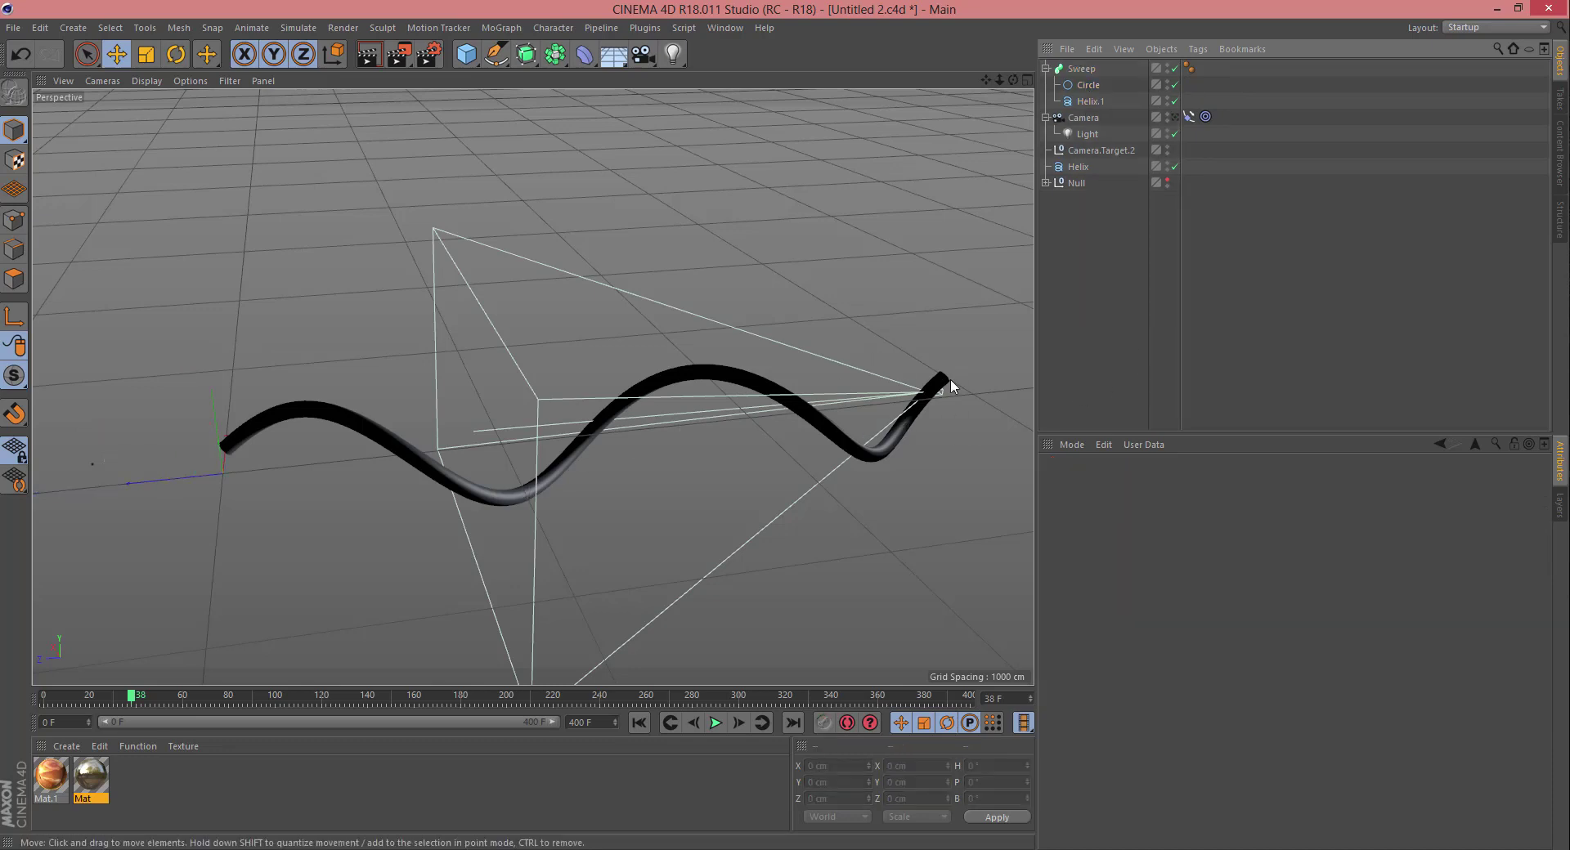
Step: Set the radius of the sweep's circle profile to 200 cm
{"action": "left_click", "coordinate": [1091, 85]}
{"action": "double_click", "coordinate": [1175, 547]}
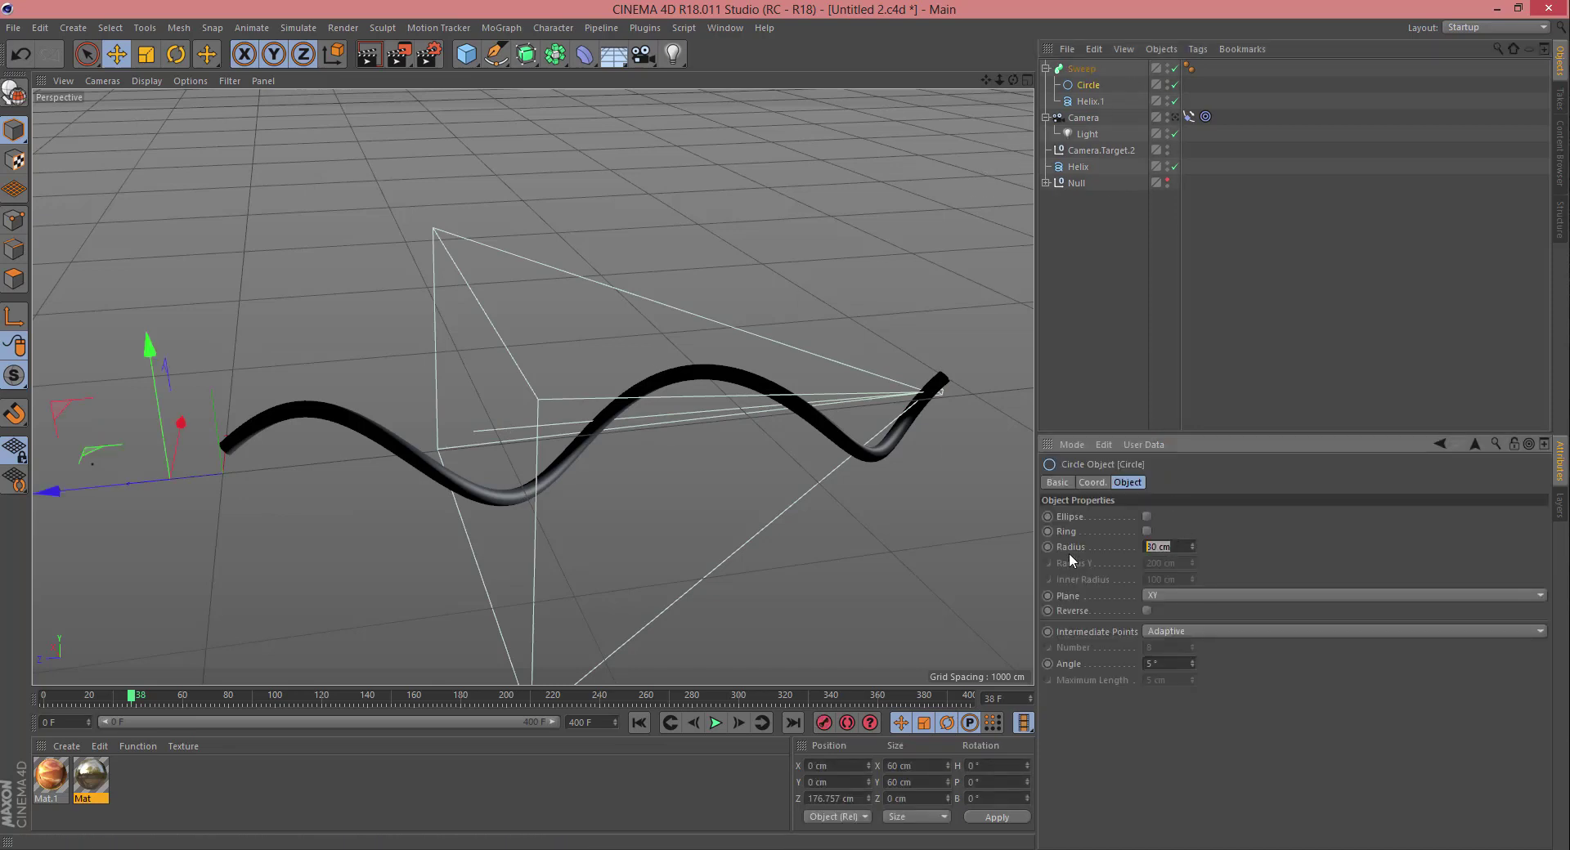
{"action": "type", "text": "200"}
{"action": "key", "text": "Return"}
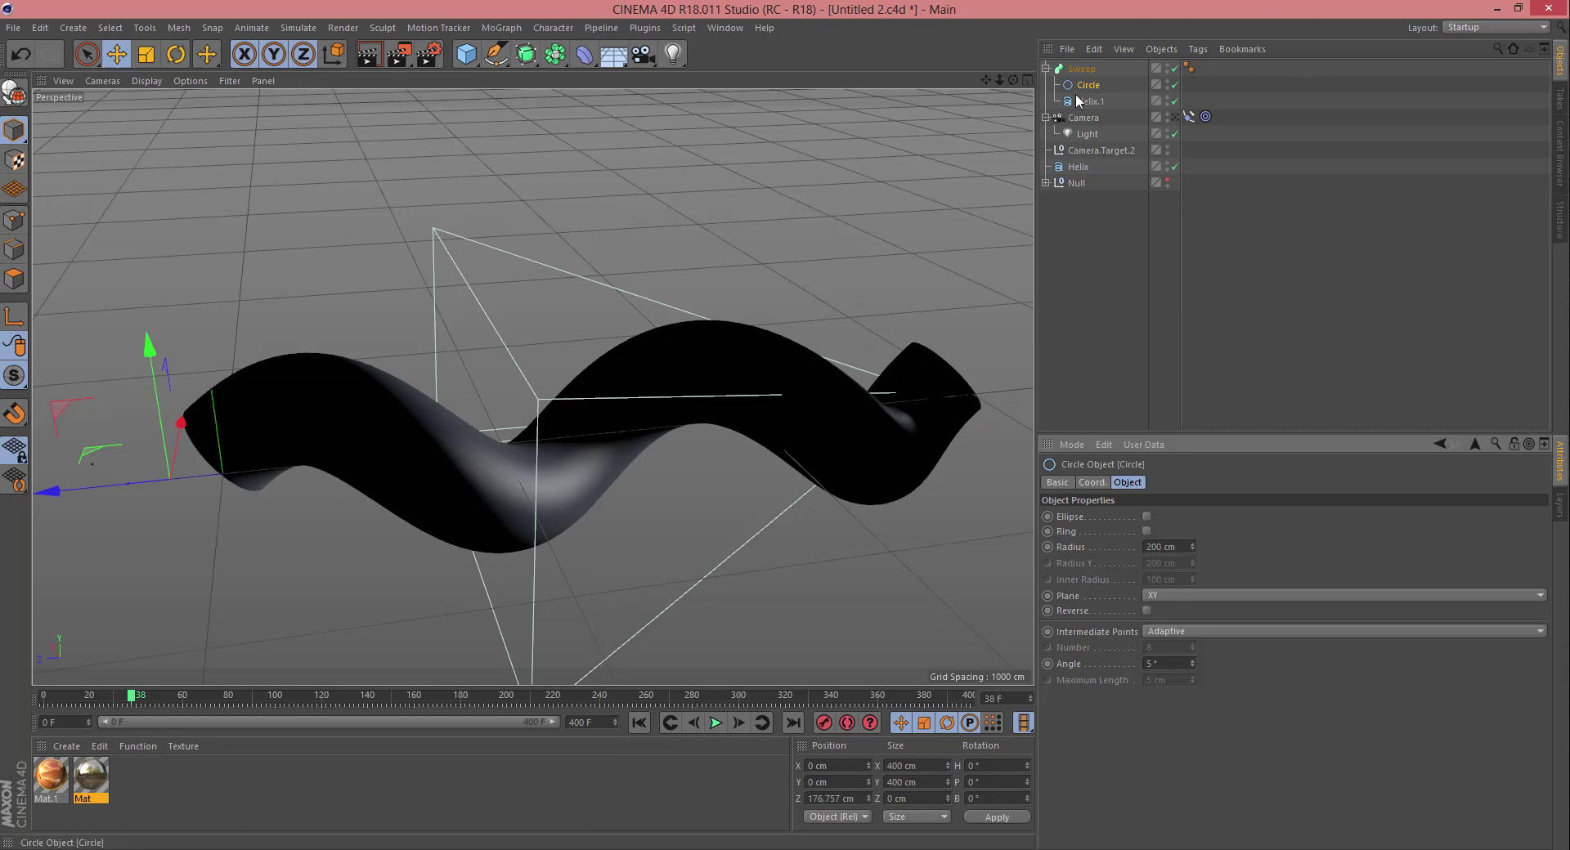
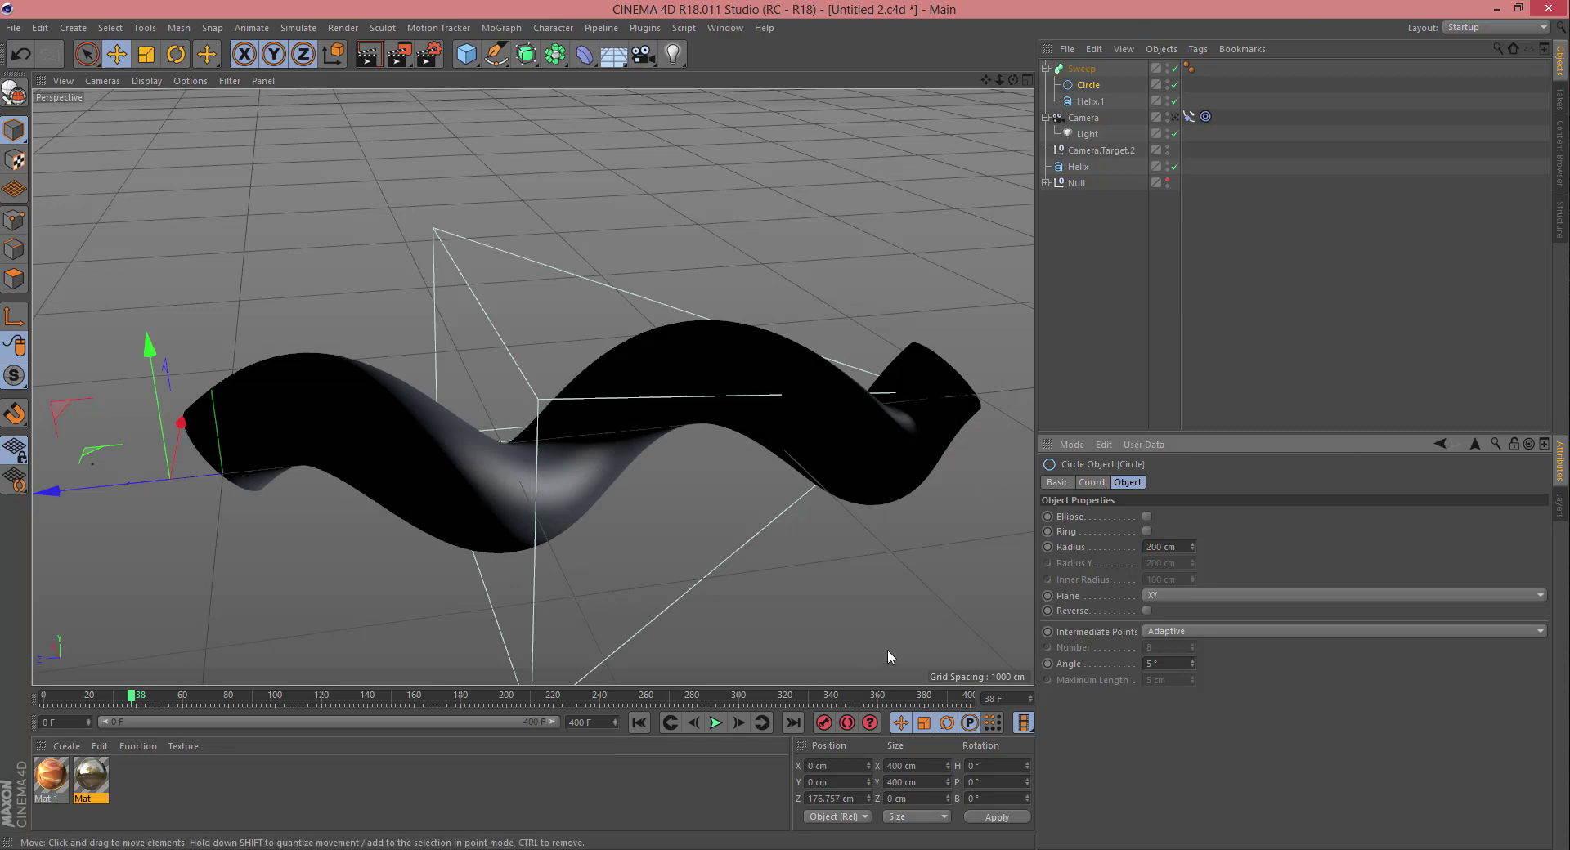
Step: Look through the animated camera inside the tube and return the timeline to frame 0
{"action": "left_click", "coordinate": [1087, 119]}
{"action": "left_click", "coordinate": [1175, 118]}
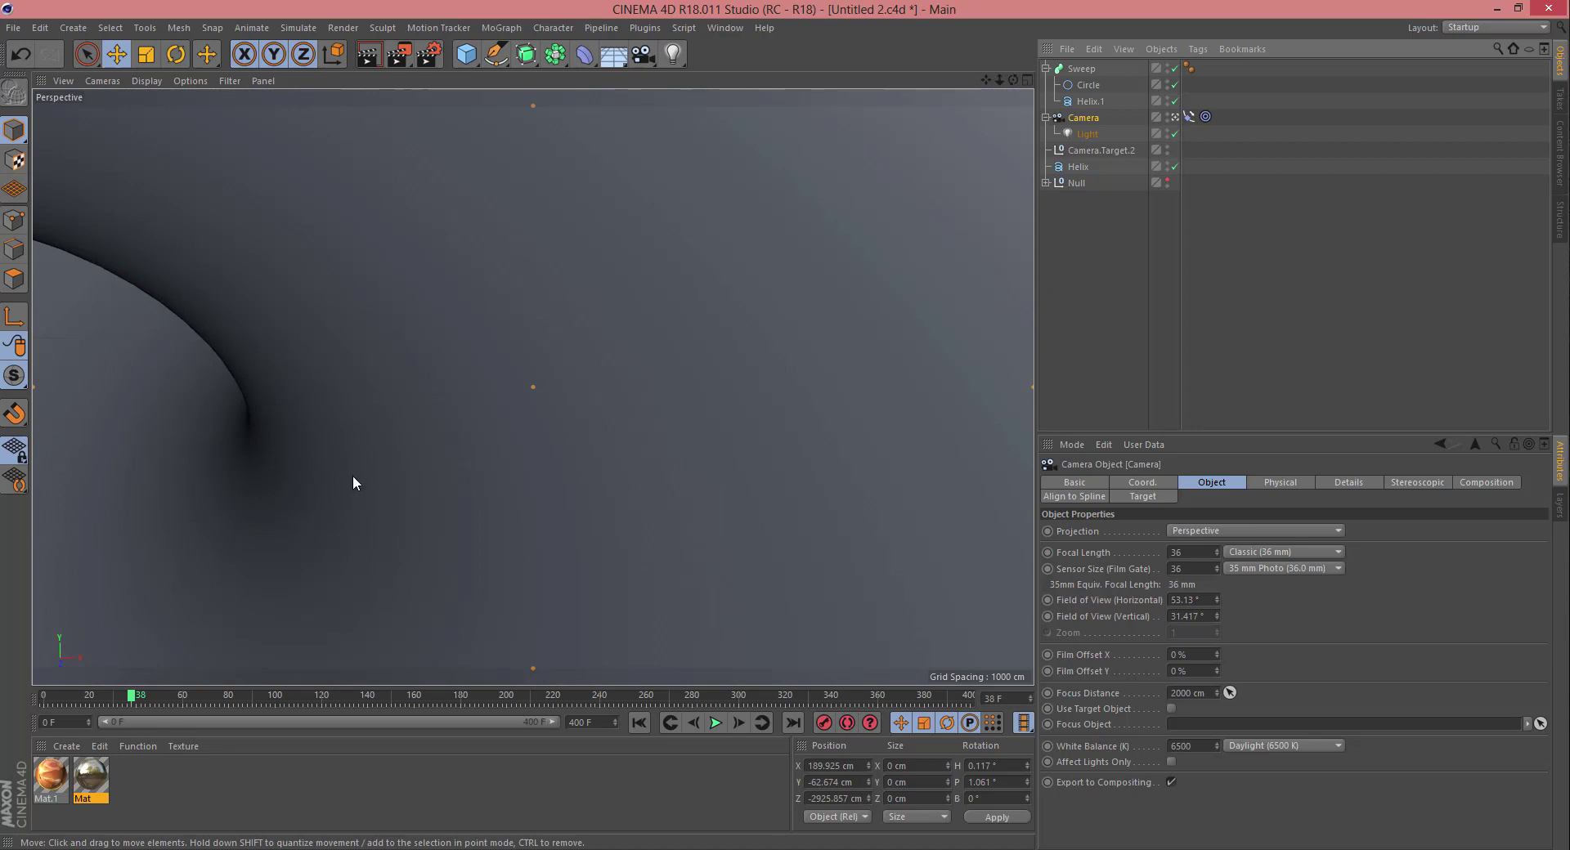
{"action": "left_click_drag", "start_coordinate": [130, 697], "coordinate": [40, 849]}
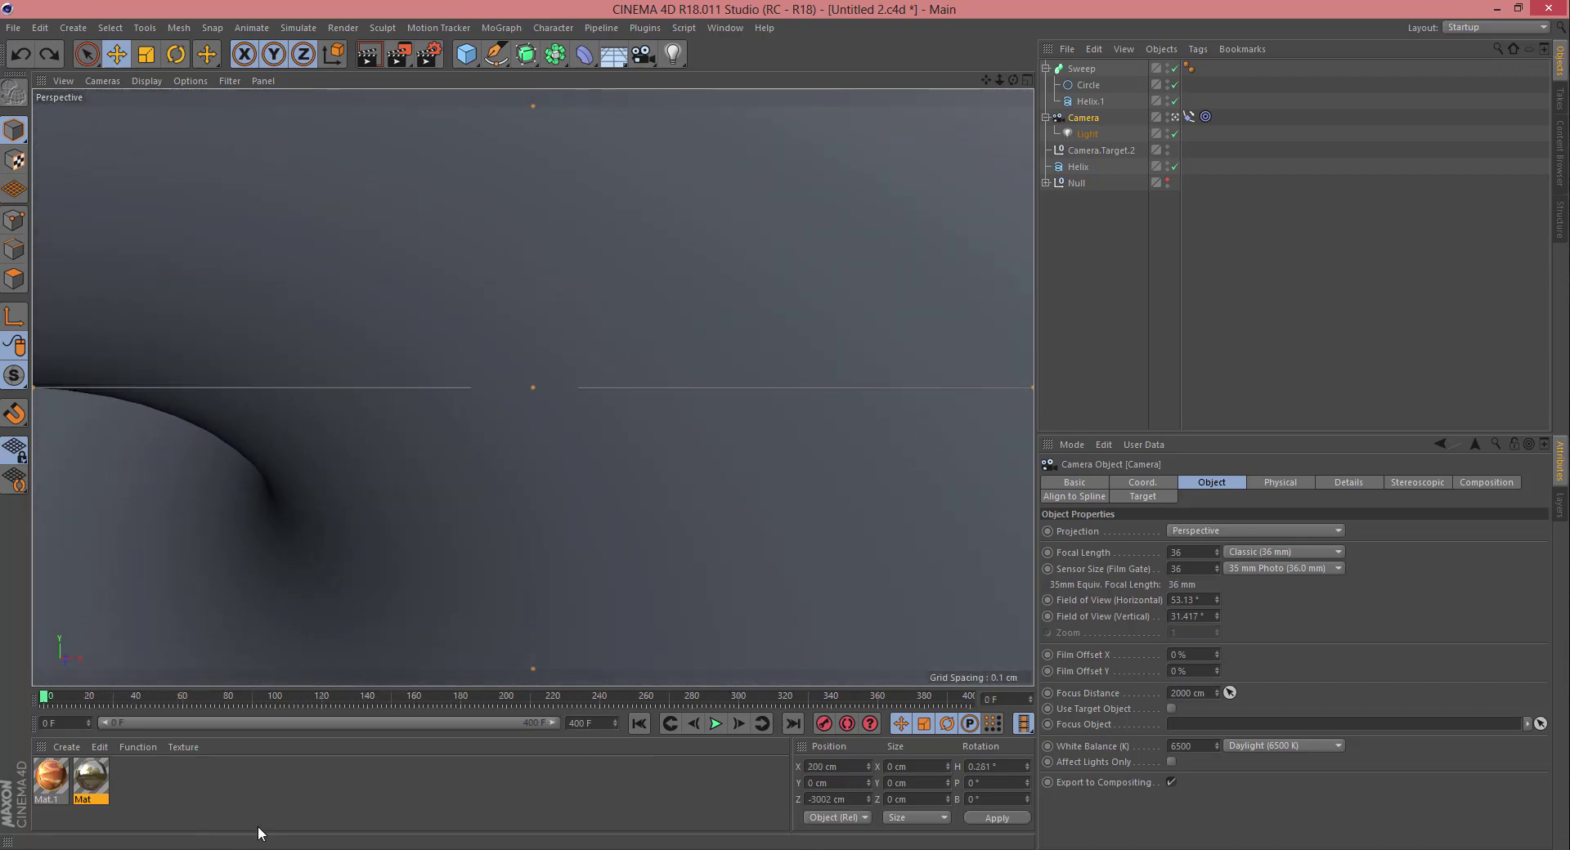
{"action": "left_click", "coordinate": [258, 828]}
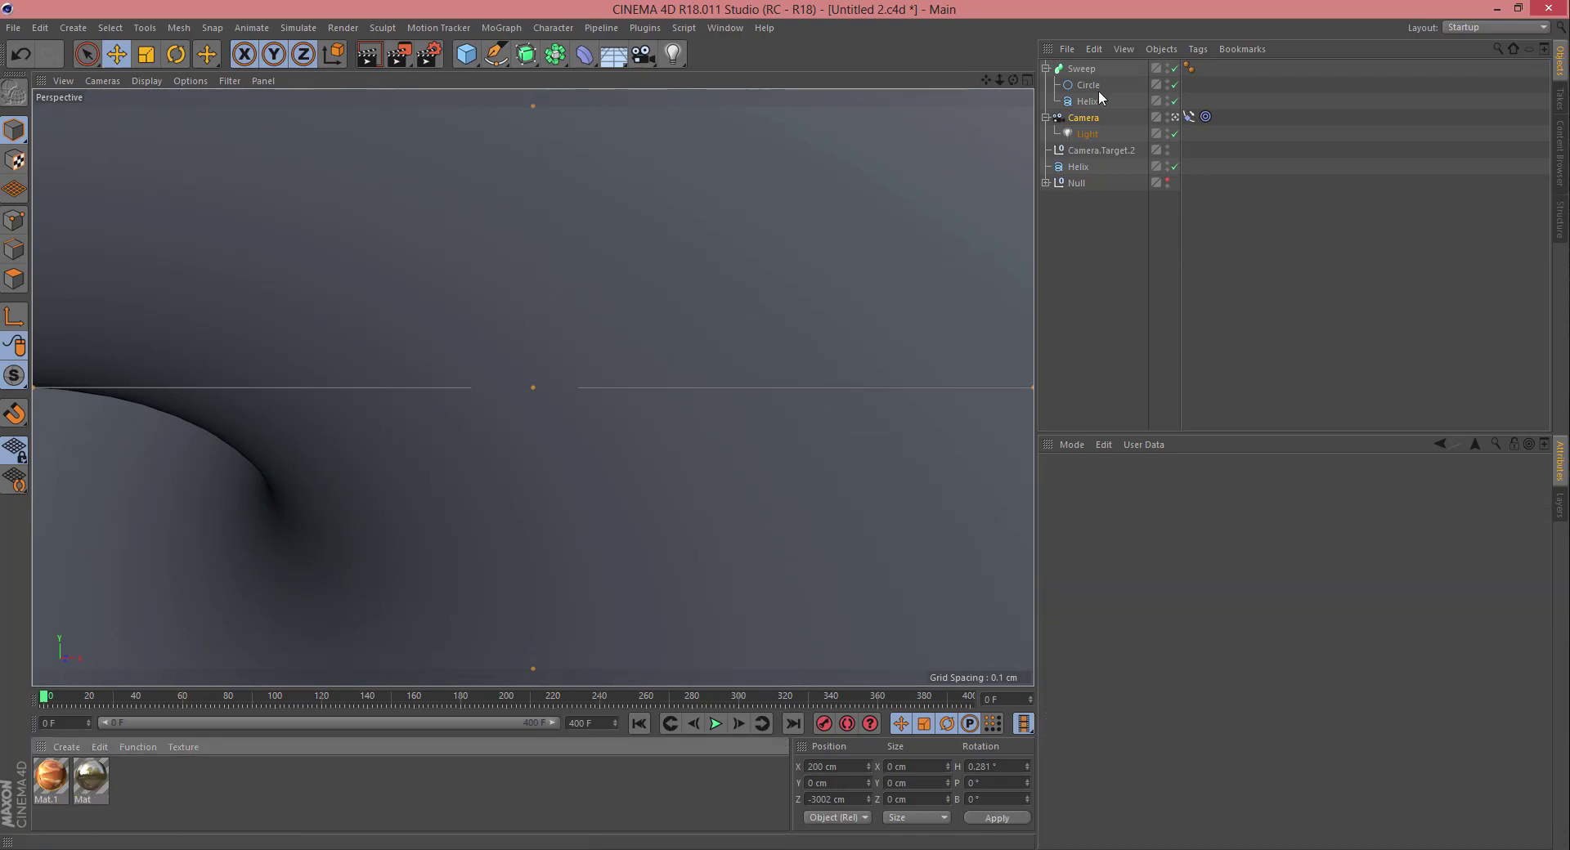
Step: Duplicate the Sweep object with its splines and make the copy editable
{"action": "left_click", "coordinate": [1046, 69]}
{"action": "left_click", "coordinate": [1079, 70]}
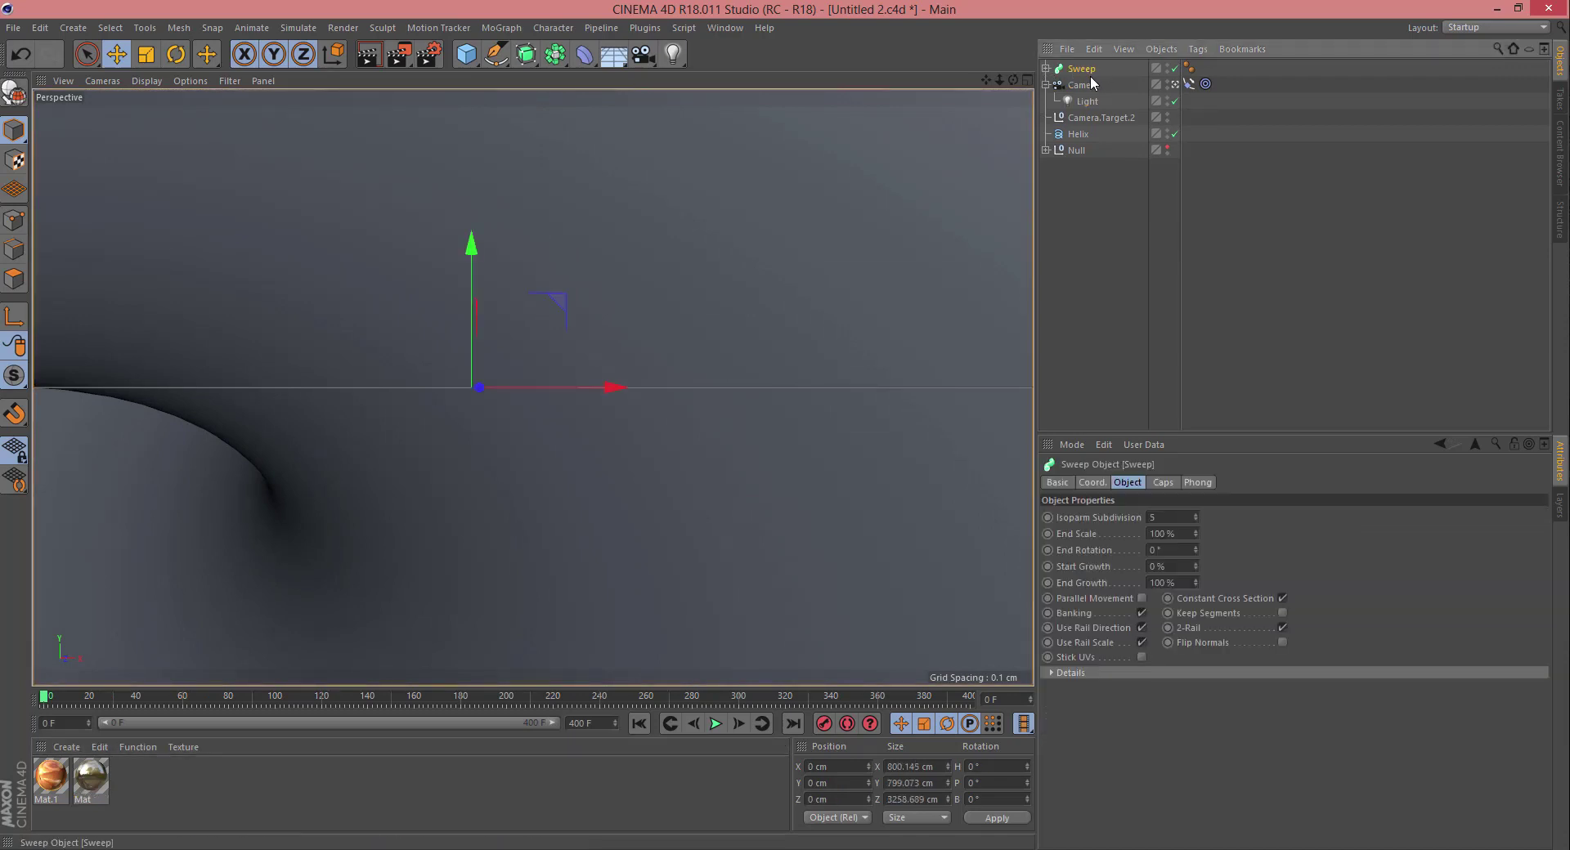
{"action": "mouse_move", "coordinate": [1090, 83]}
{"action": "left_mouse_down"}
{"action": "mouse_move", "coordinate": [1091, 63]}
{"action": "mouse_move", "coordinate": [1080, 70]}
{"action": "left_mouse_up"}
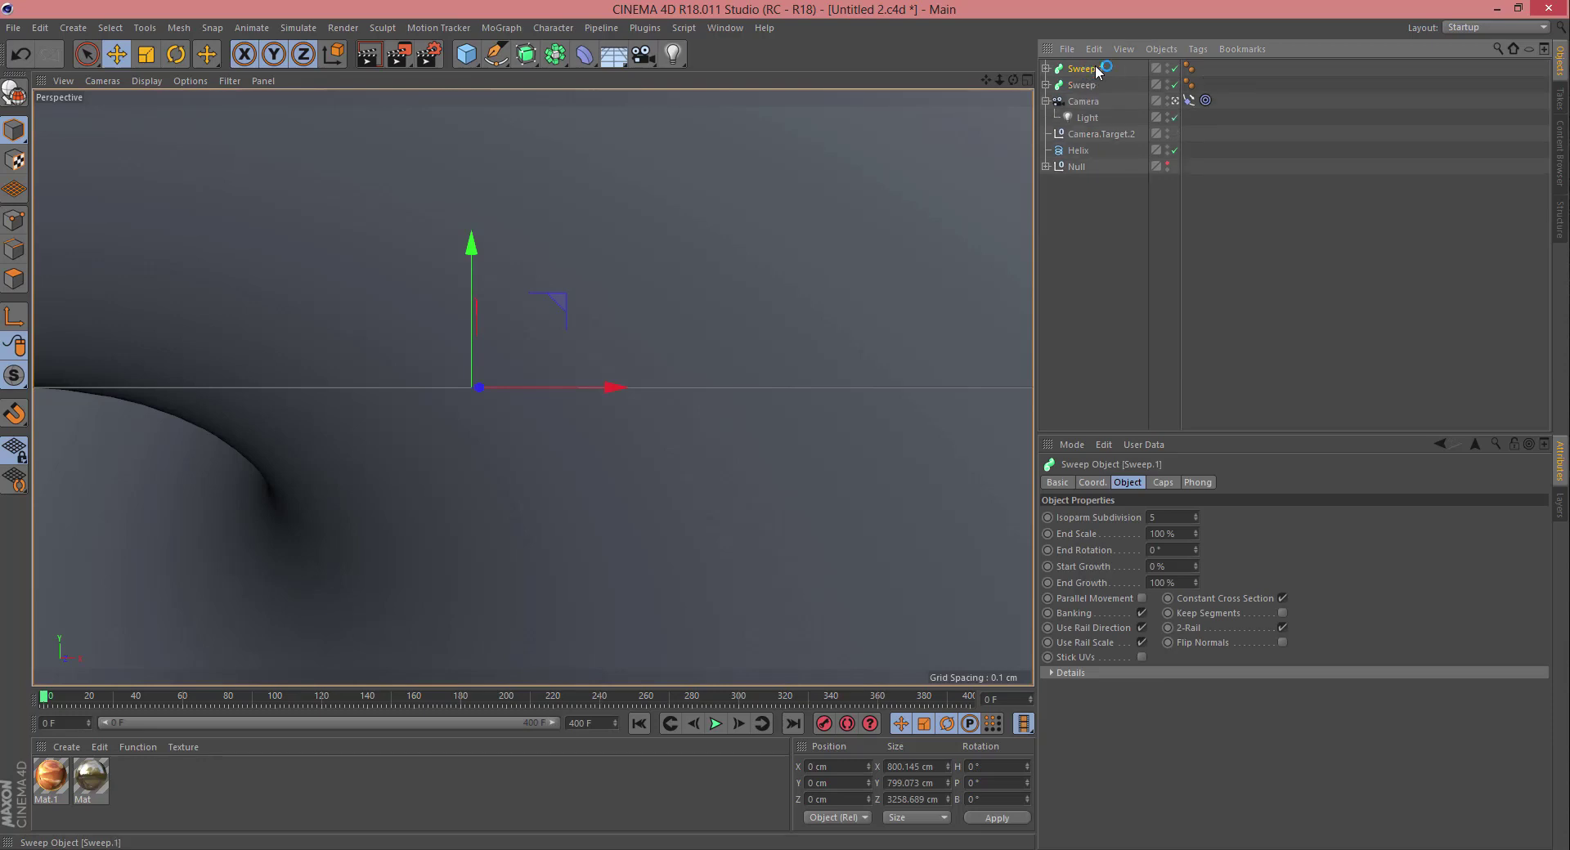
{"action": "left_click", "coordinate": [1045, 69]}
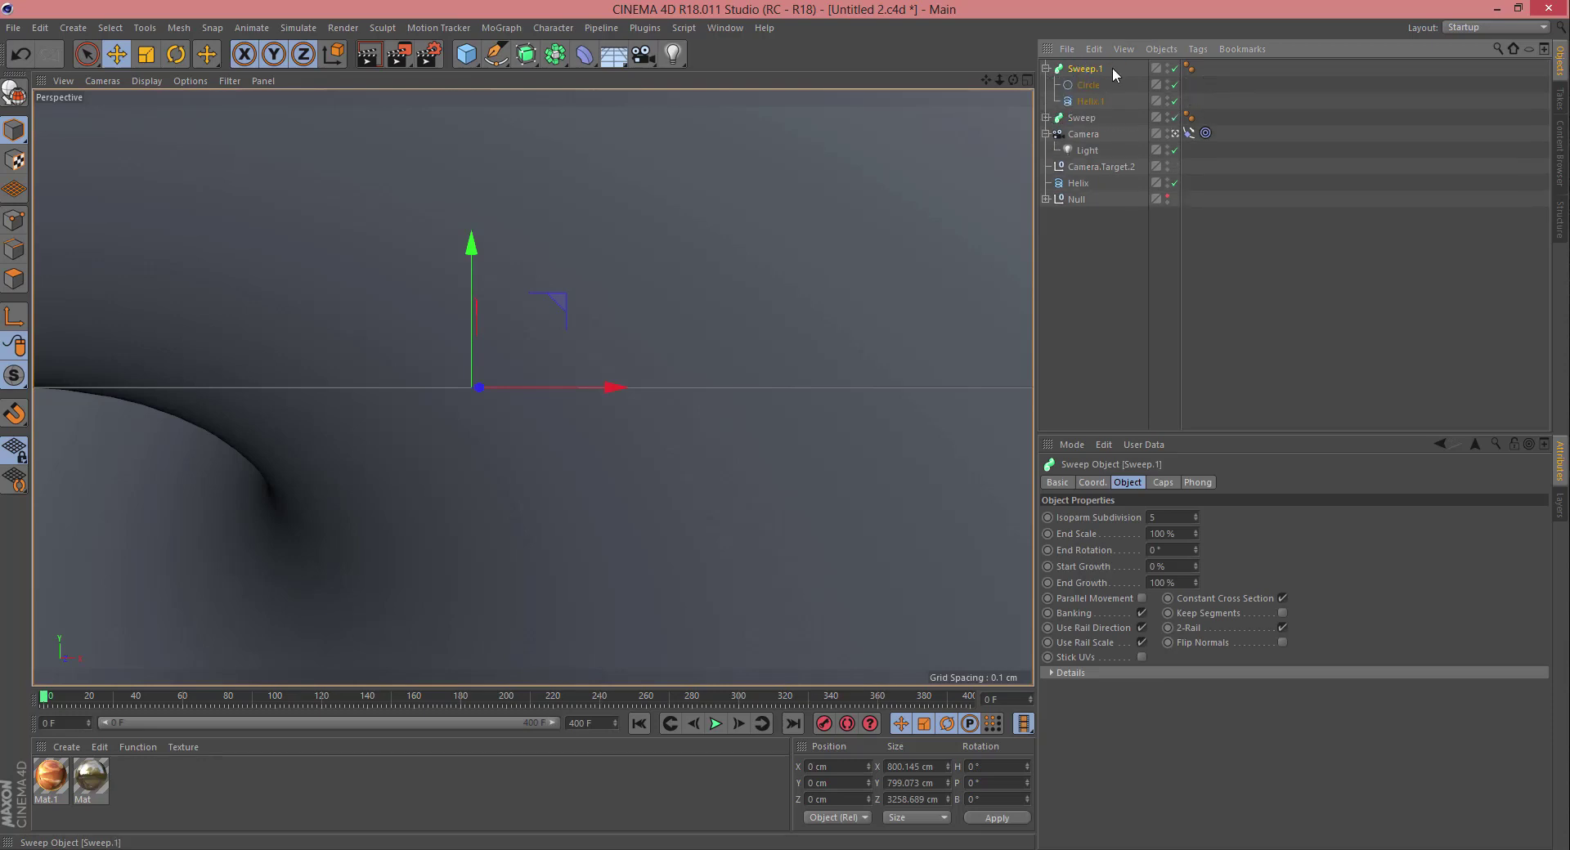
{"action": "left_click", "coordinate": [1045, 68]}
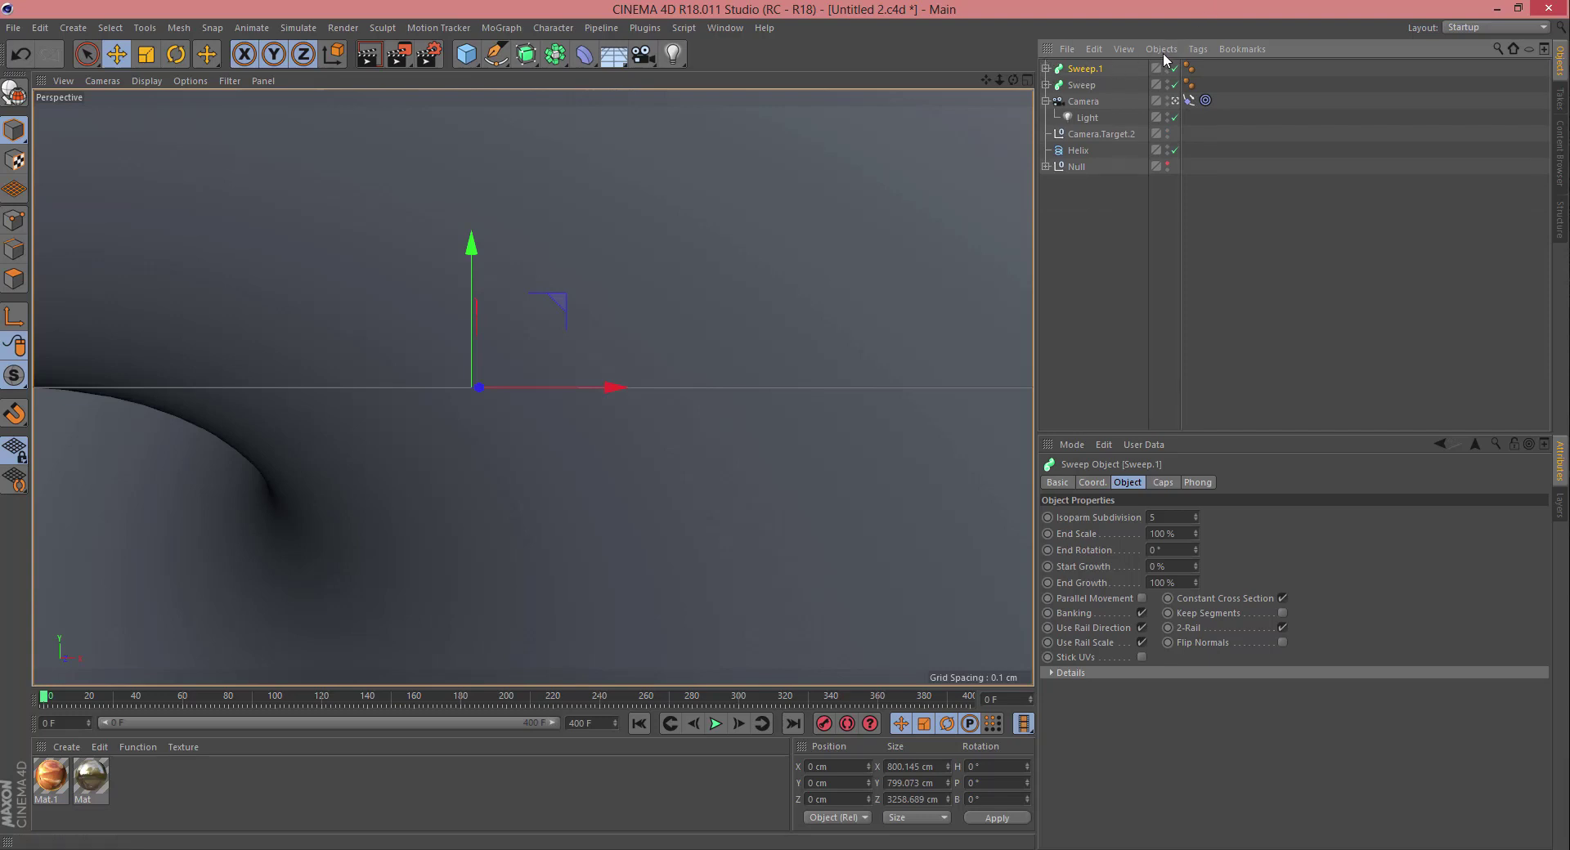
{"action": "left_click", "coordinate": [11, 100]}
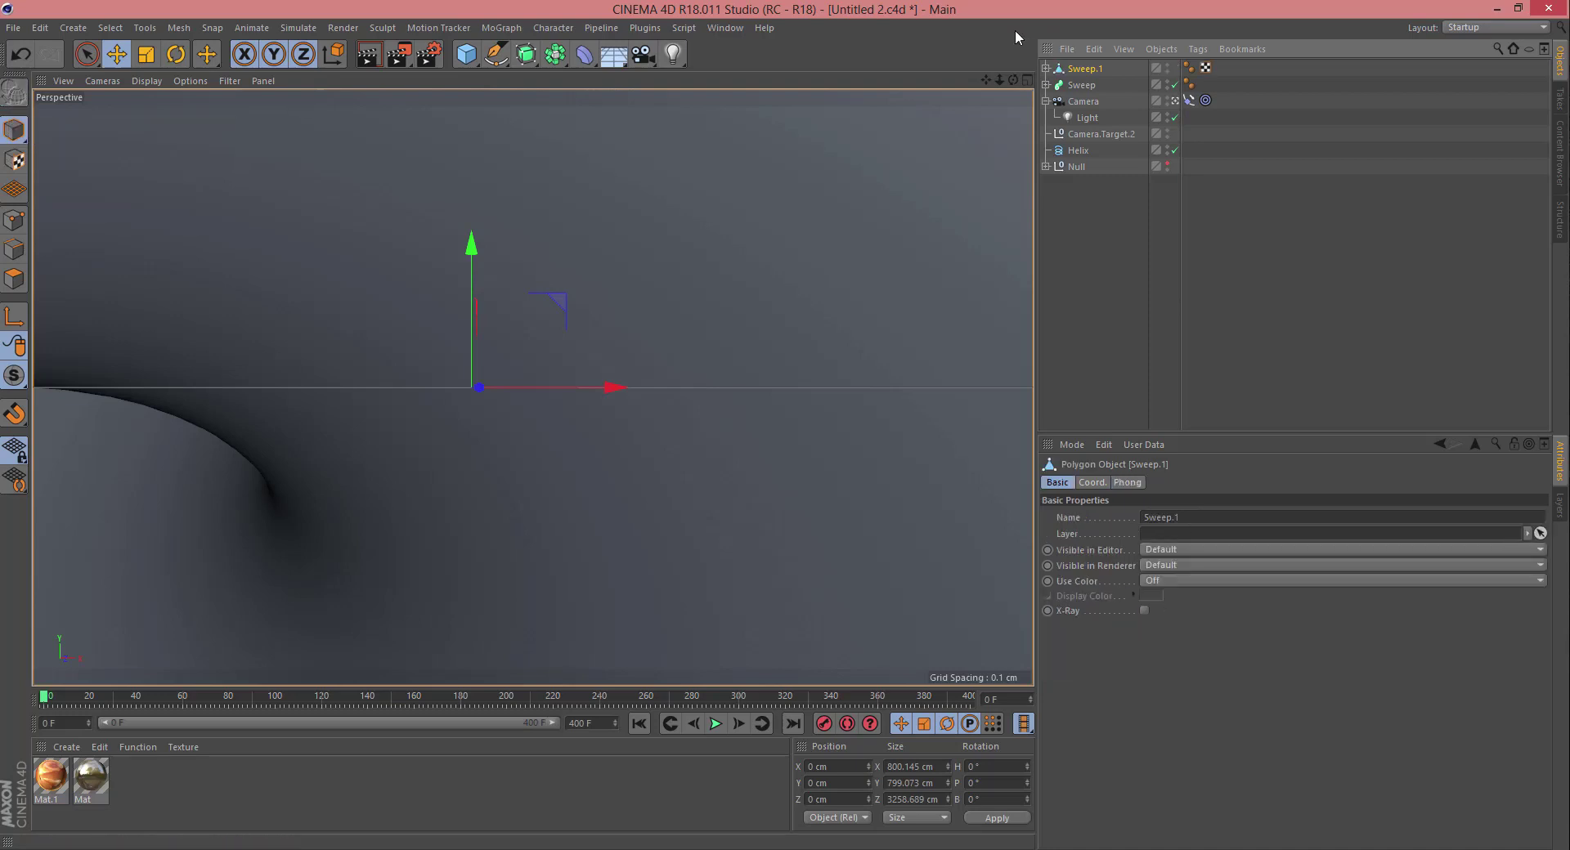
Step: Move Cap 1 and Cap 2 out of the editable sweep copy and merge all three with Connect Objects + Delete
{"action": "left_click", "coordinate": [1047, 68]}
{"action": "left_click", "coordinate": [1089, 99]}
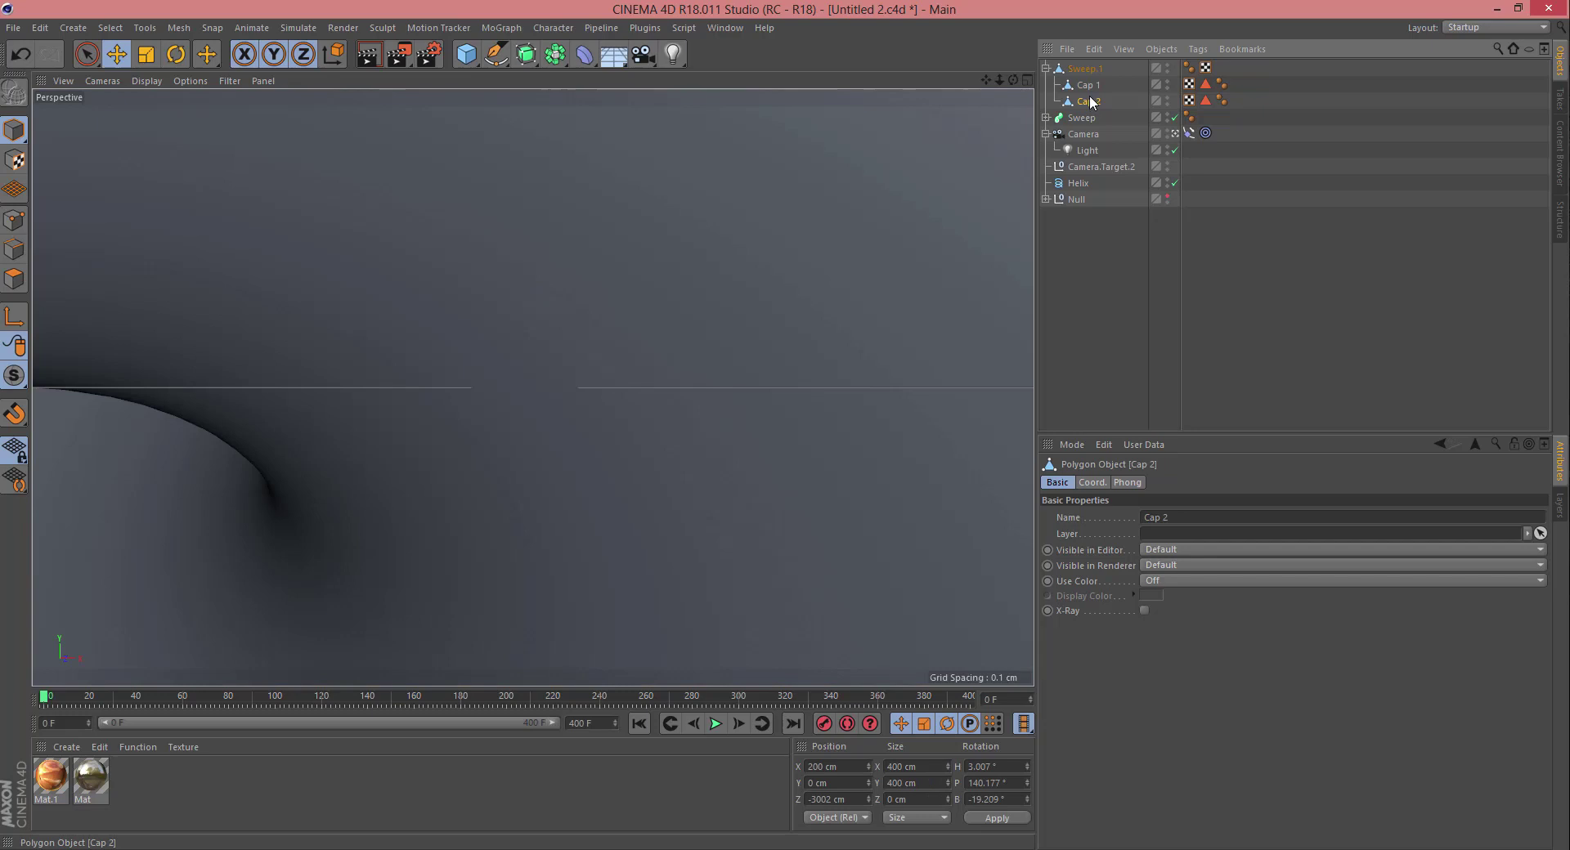
{"action": "left_click", "coordinate": [1090, 87], "text": "shift"}
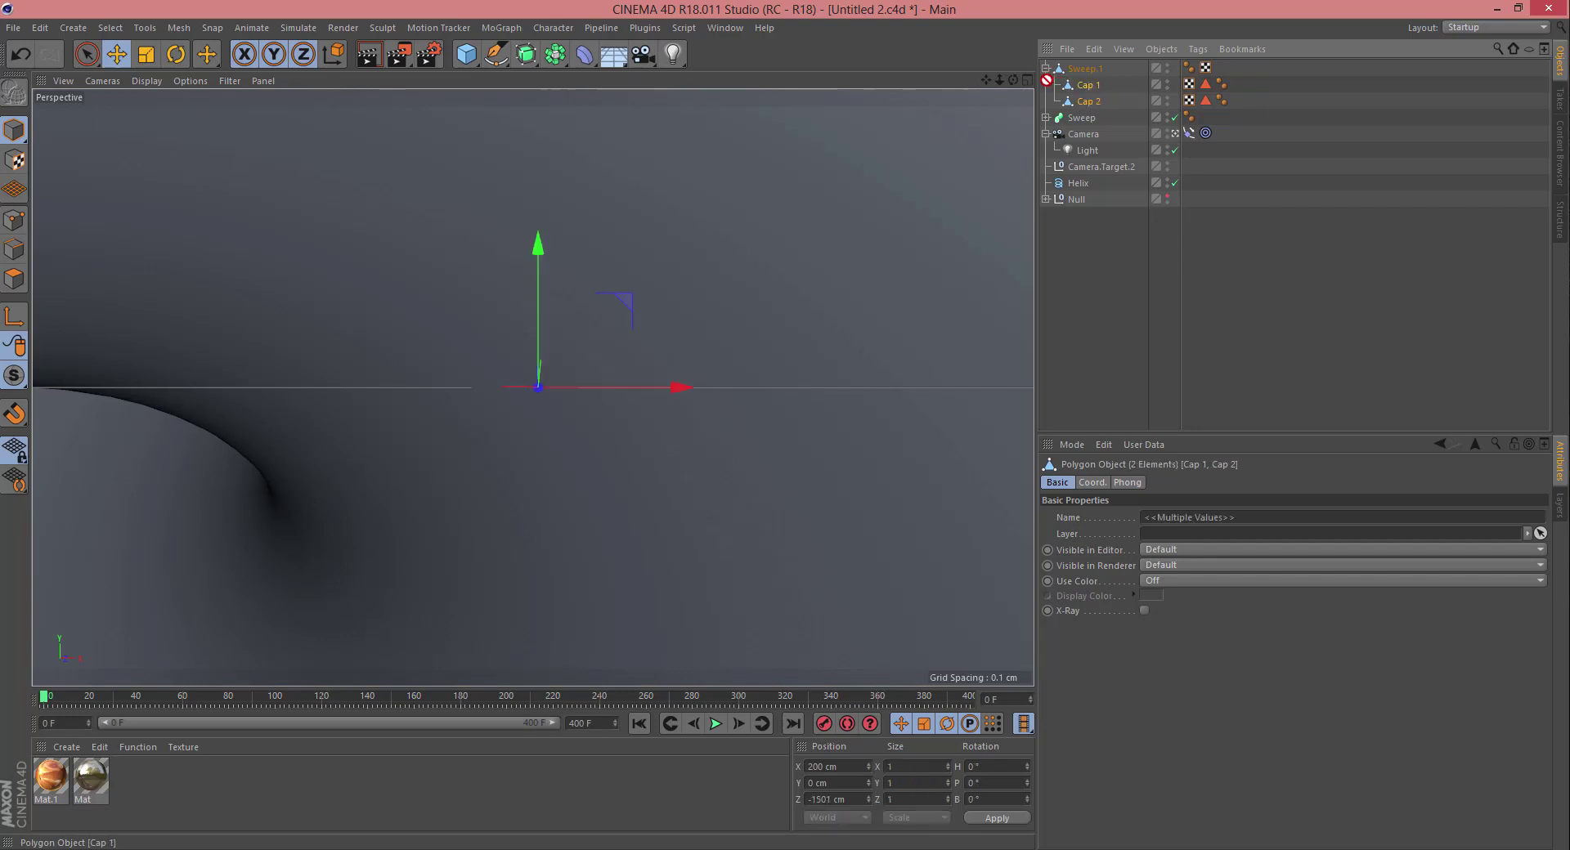
{"action": "left_click_drag", "start_coordinate": [1062, 117], "coordinate": [1063, 115]}
{"action": "left_click", "coordinate": [1079, 72]}
{"action": "left_click", "coordinate": [1077, 100], "text": "shift"}
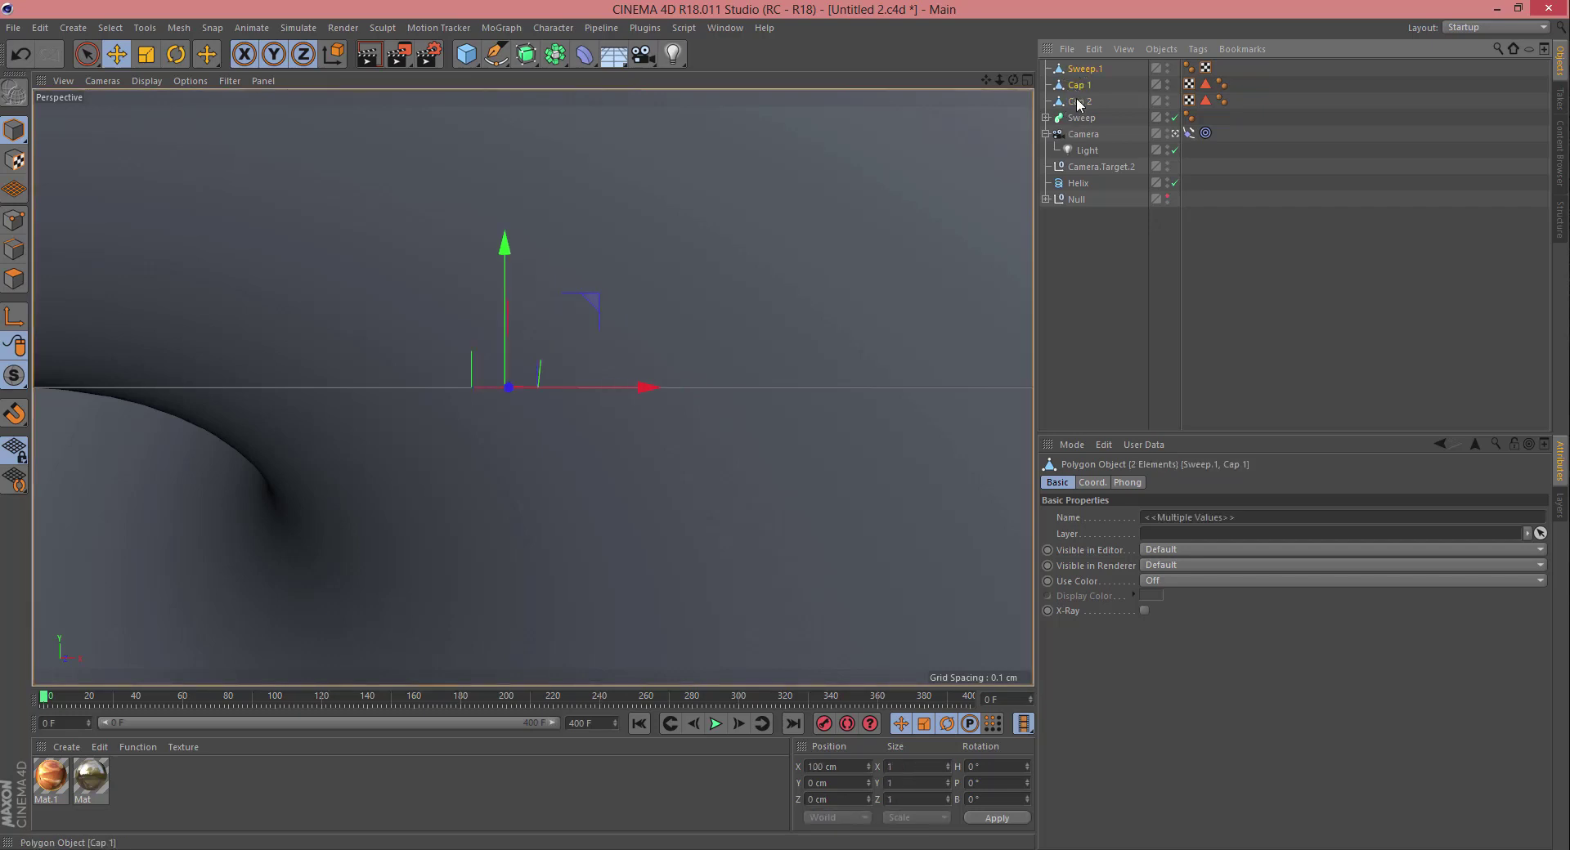
{"action": "left_click", "coordinate": [1161, 49]}
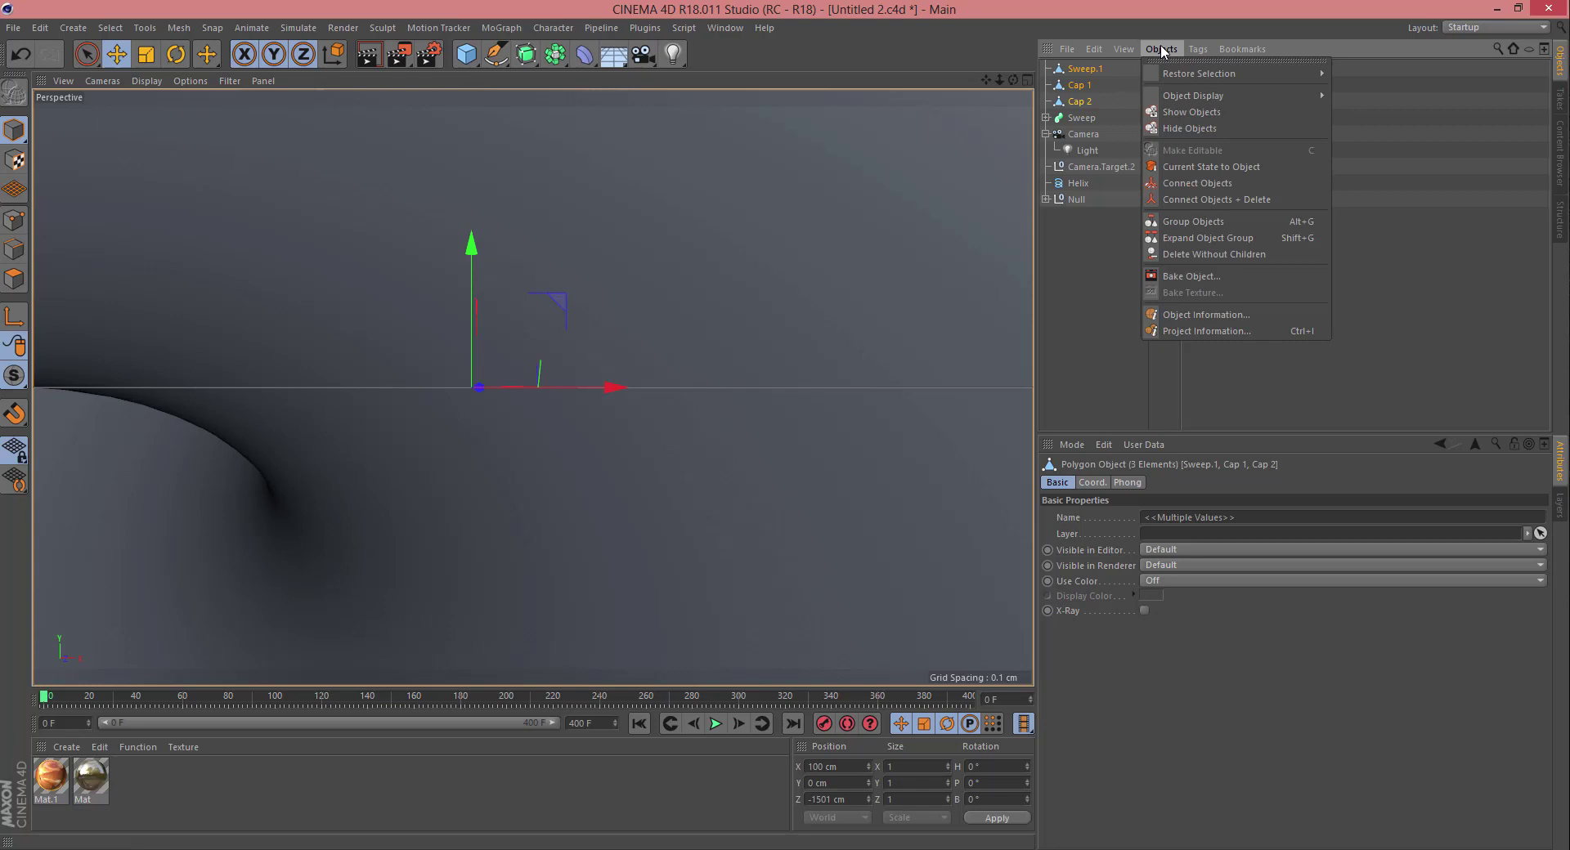
{"action": "left_click", "coordinate": [1223, 203]}
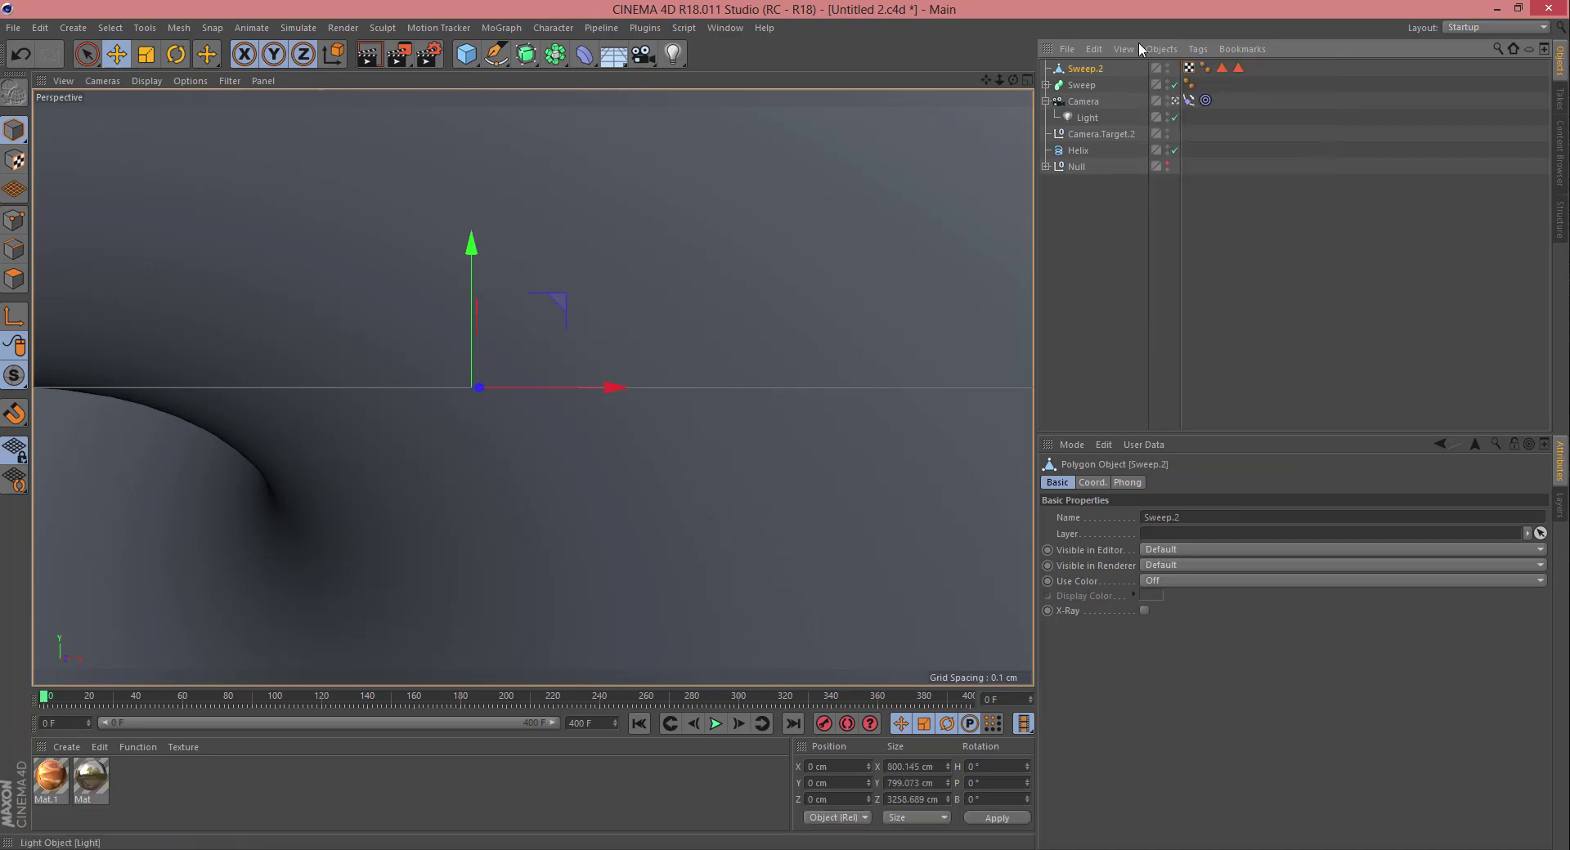
Step: Add an Atom Array and place the merged sweep copy inside it as a child
{"action": "left_click", "coordinate": [552, 64]}
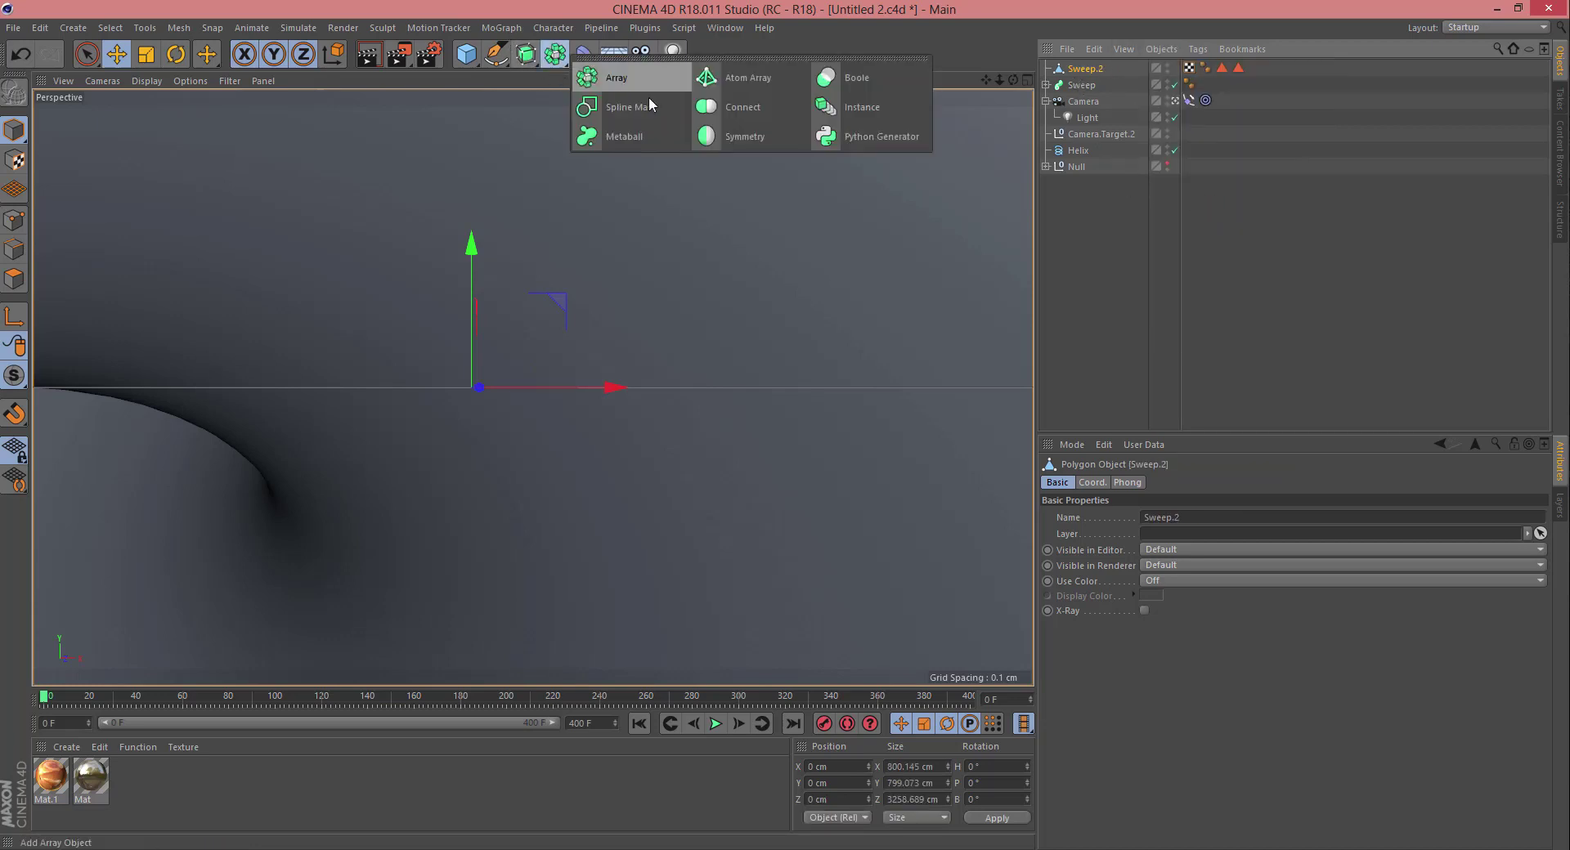
{"action": "left_click", "coordinate": [729, 78]}
{"action": "left_click_drag", "start_coordinate": [1095, 67], "coordinate": [1099, 70]}
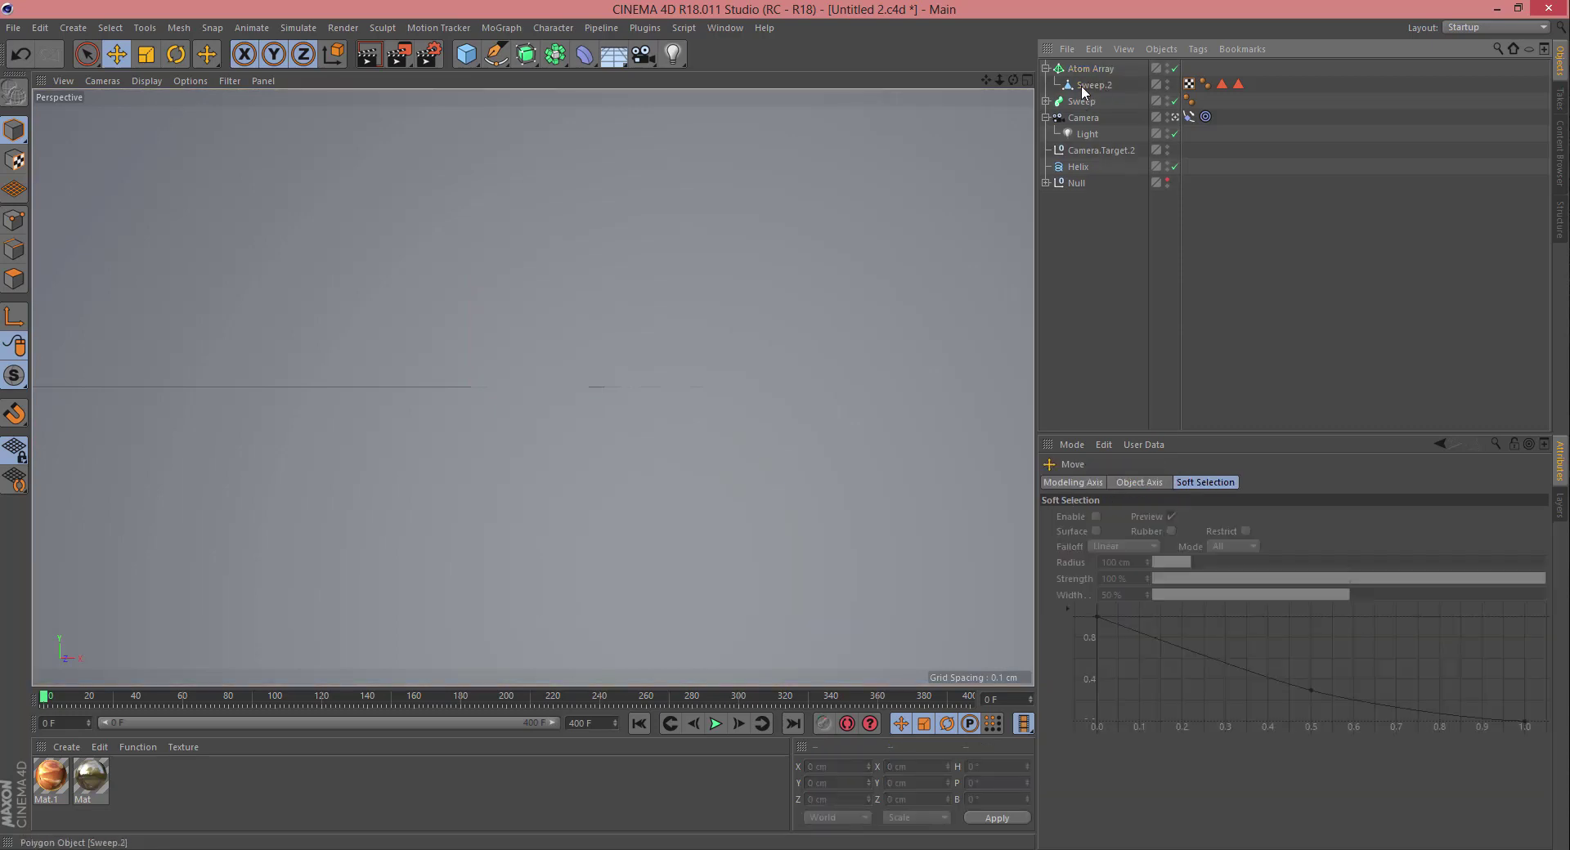
Step: Scale the sweep copy down uniformly to about 742 × 741 × 3021 cm and move it to about X -59 cm
{"action": "left_click", "coordinate": [153, 59]}
{"action": "left_click_drag", "start_coordinate": [532, 353], "coordinate": [504, 382]}
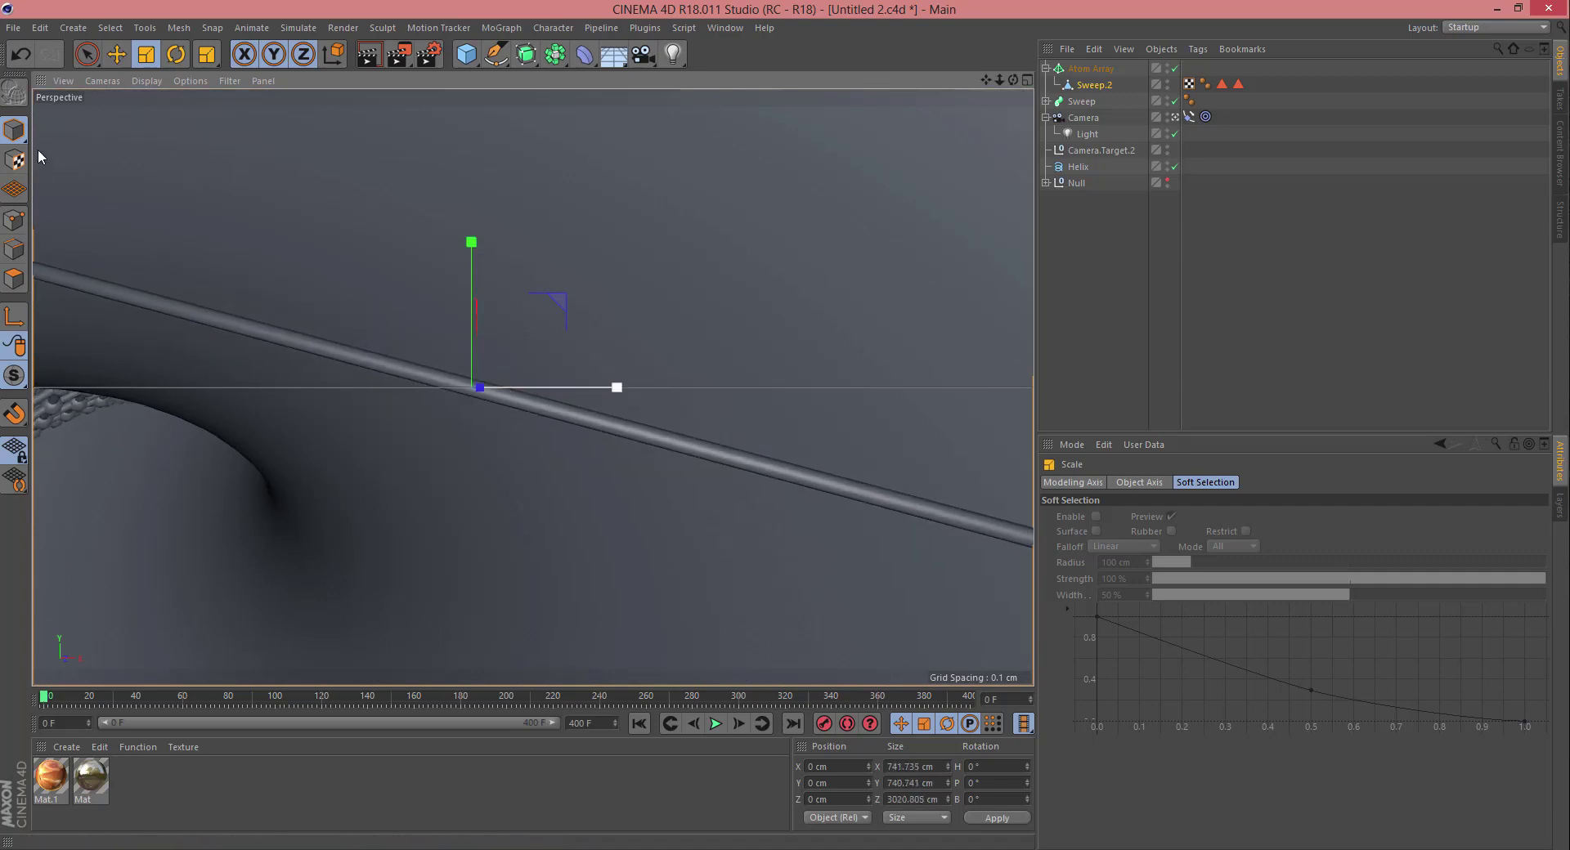
{"action": "left_click", "coordinate": [116, 54]}
{"action": "mouse_move", "coordinate": [596, 394]}
{"action": "left_mouse_down"}
{"action": "mouse_move", "coordinate": [557, 410]}
{"action": "mouse_move", "coordinate": [626, 400]}
{"action": "mouse_move", "coordinate": [590, 411]}
{"action": "left_mouse_up"}
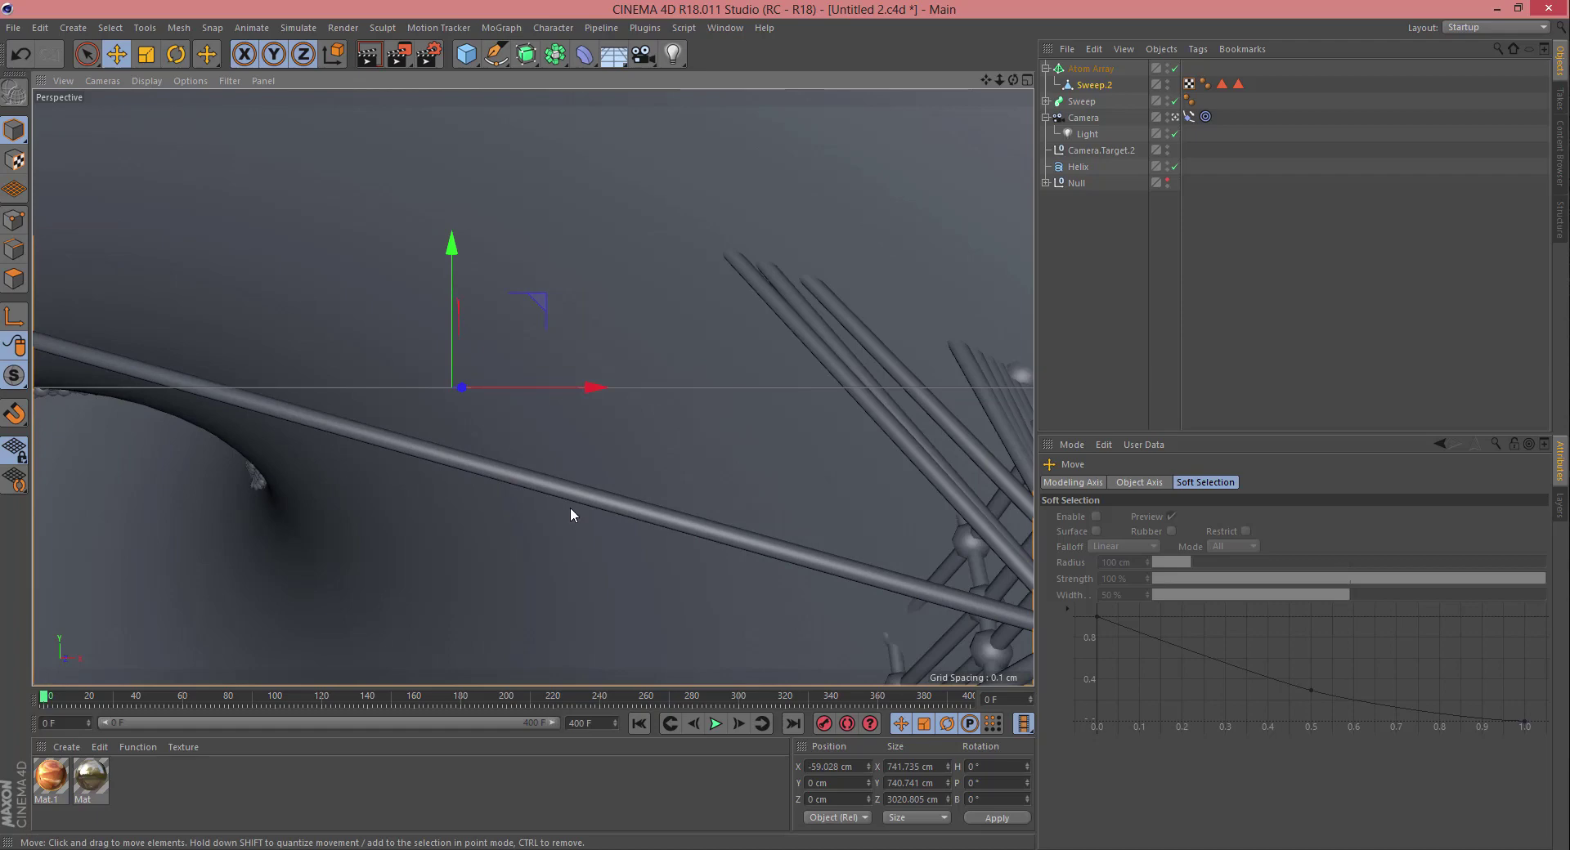
Step: Set the Atom Array's cylinder radius to 0.01 cm, sphere radius to about 4.43 cm and subdivisions to 16, judging it at frame 325
{"action": "left_click_drag", "start_coordinate": [51, 697], "coordinate": [796, 668]}
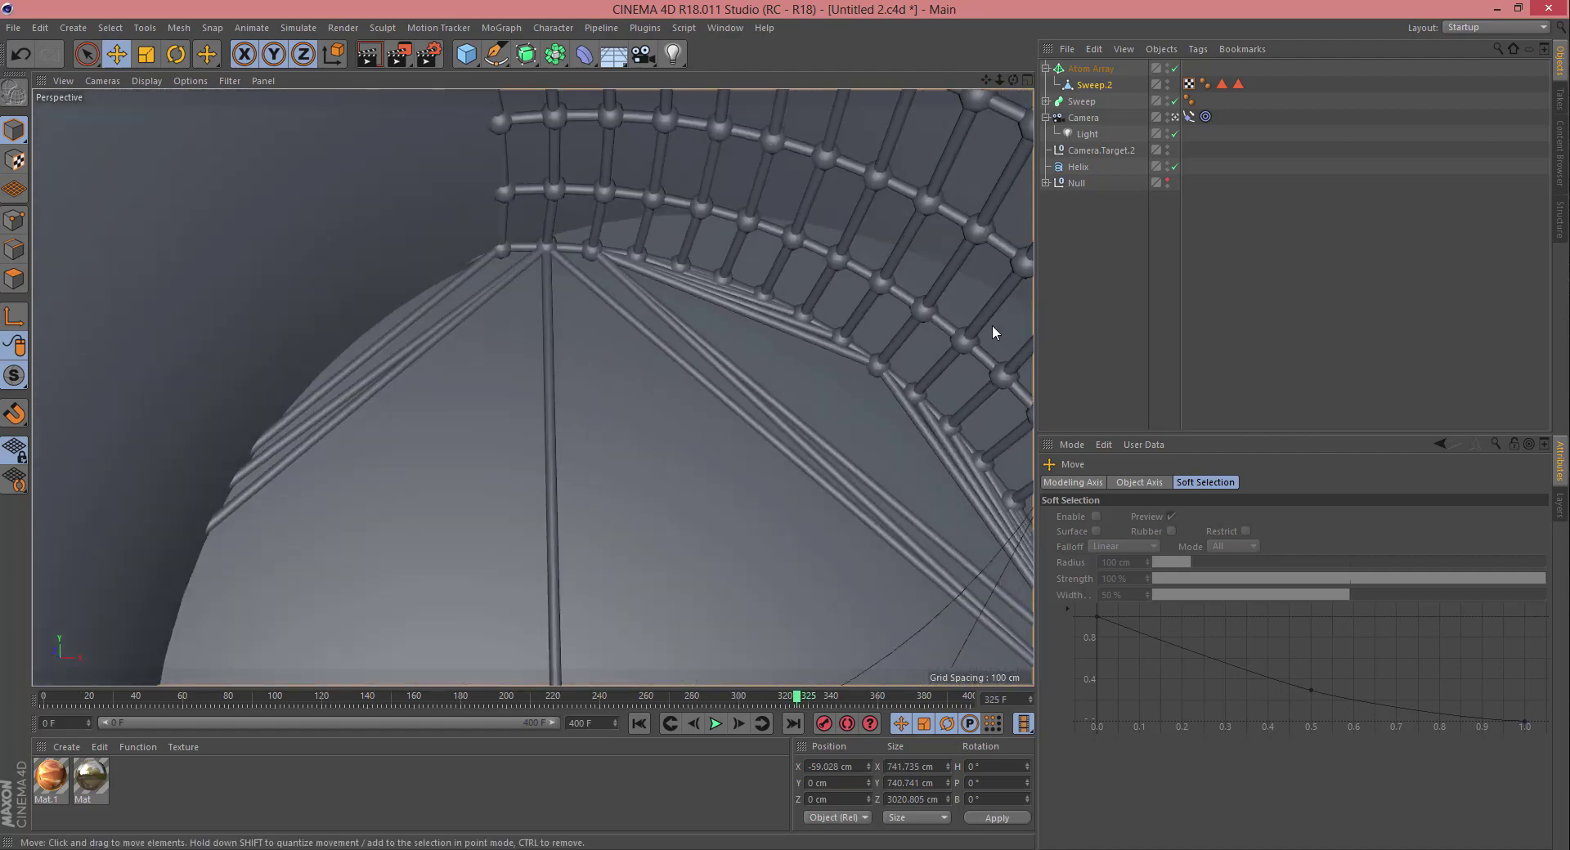
{"action": "left_click", "coordinate": [993, 325]}
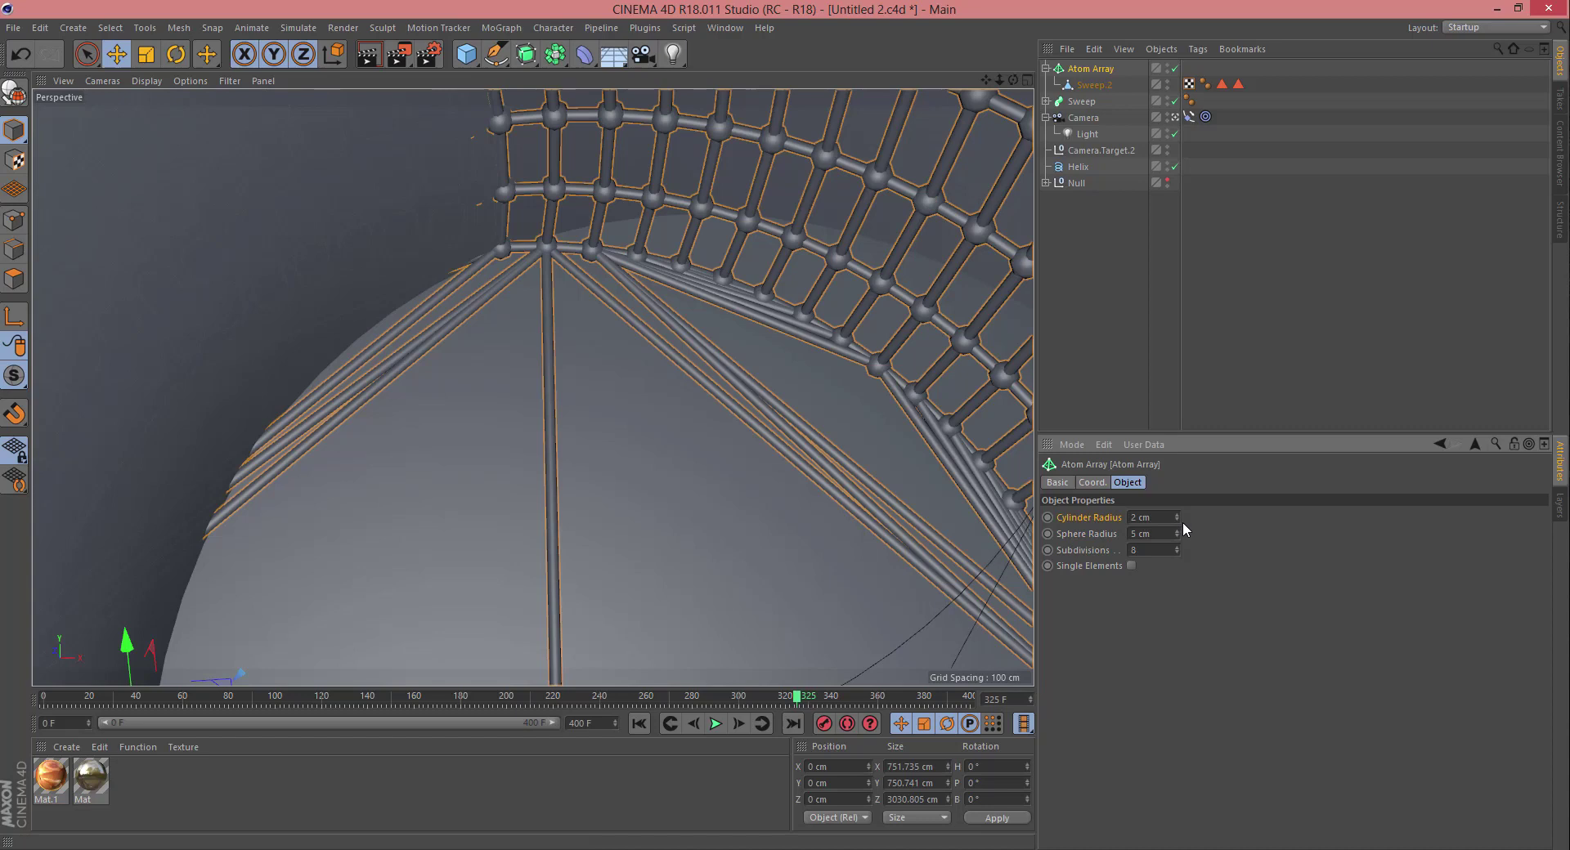
{"action": "type", "text": "0.01"}
{"action": "key", "text": "Return"}
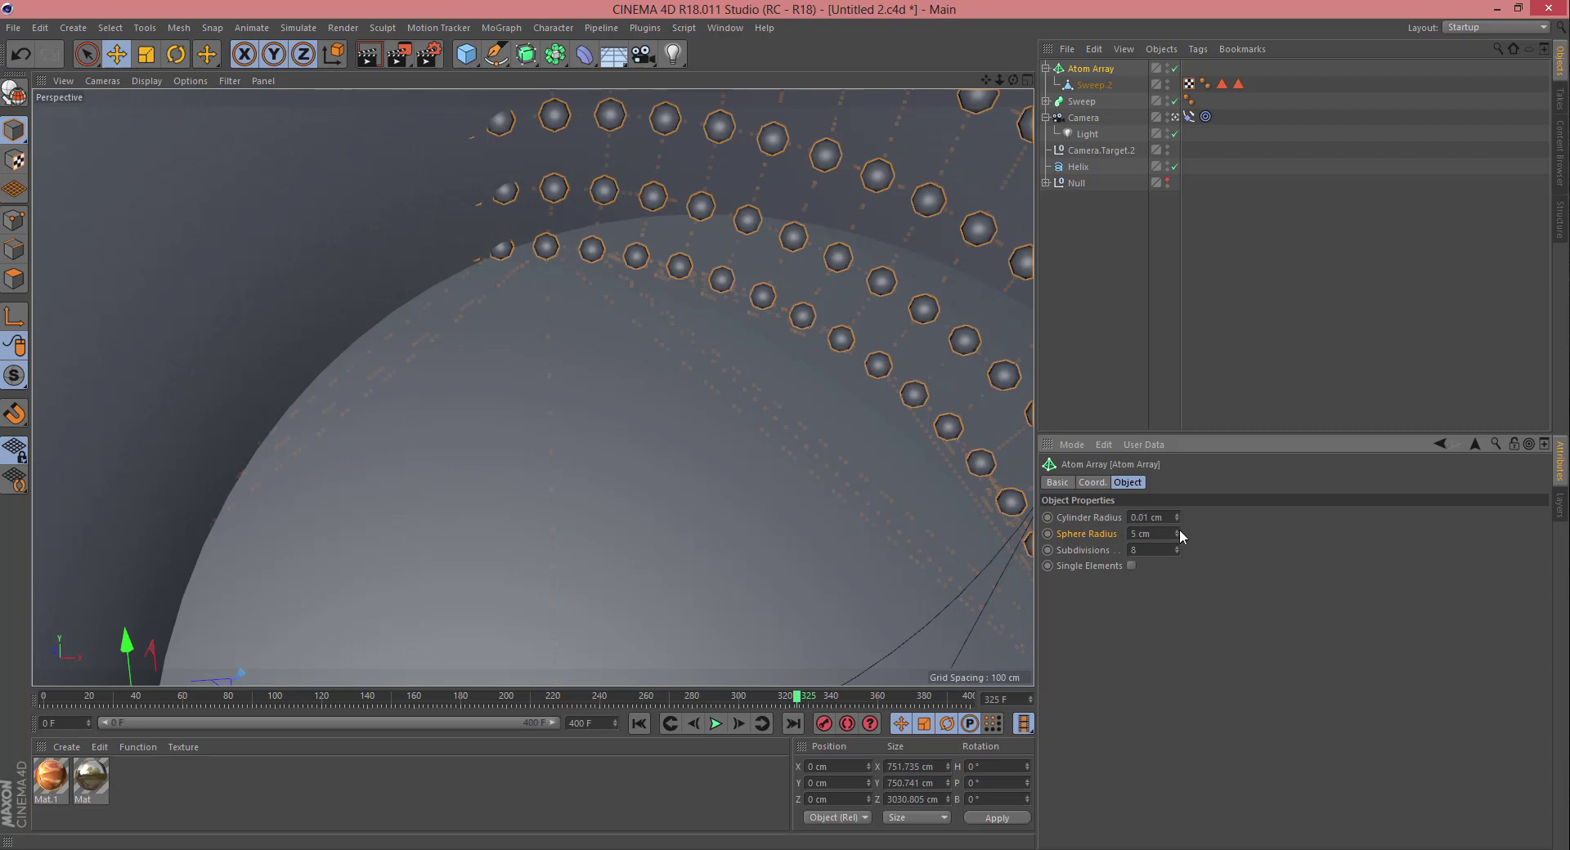
{"action": "mouse_move", "coordinate": [1085, 534]}
{"action": "left_mouse_down"}
{"action": "mouse_move", "coordinate": [1124, 534]}
{"action": "mouse_move", "coordinate": [1080, 533]}
{"action": "left_mouse_up"}
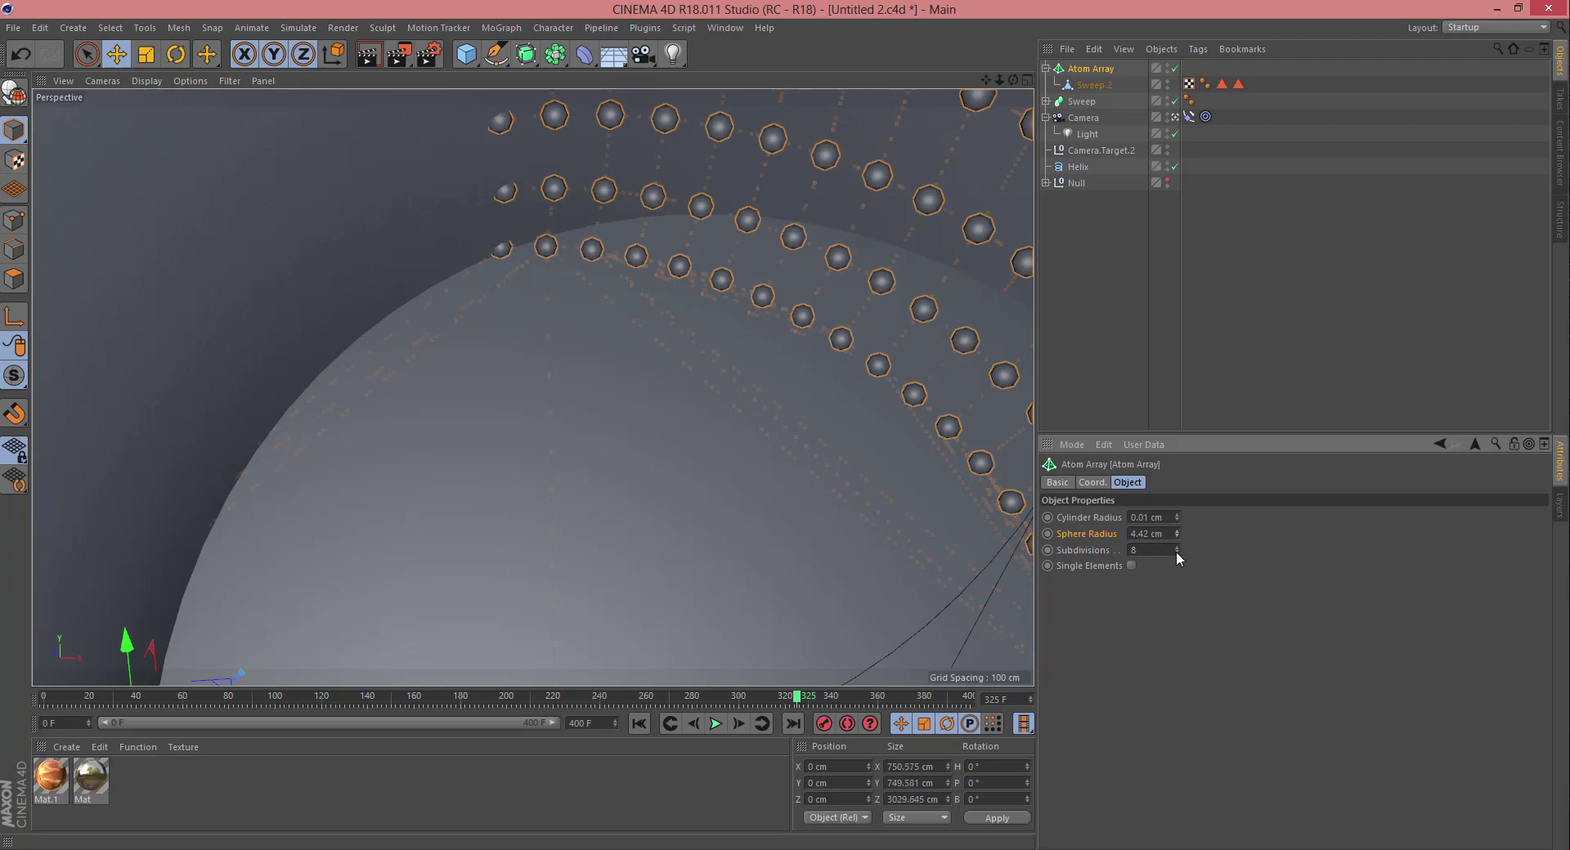
{"action": "type", "text": "16"}
{"action": "key", "text": "Return"}
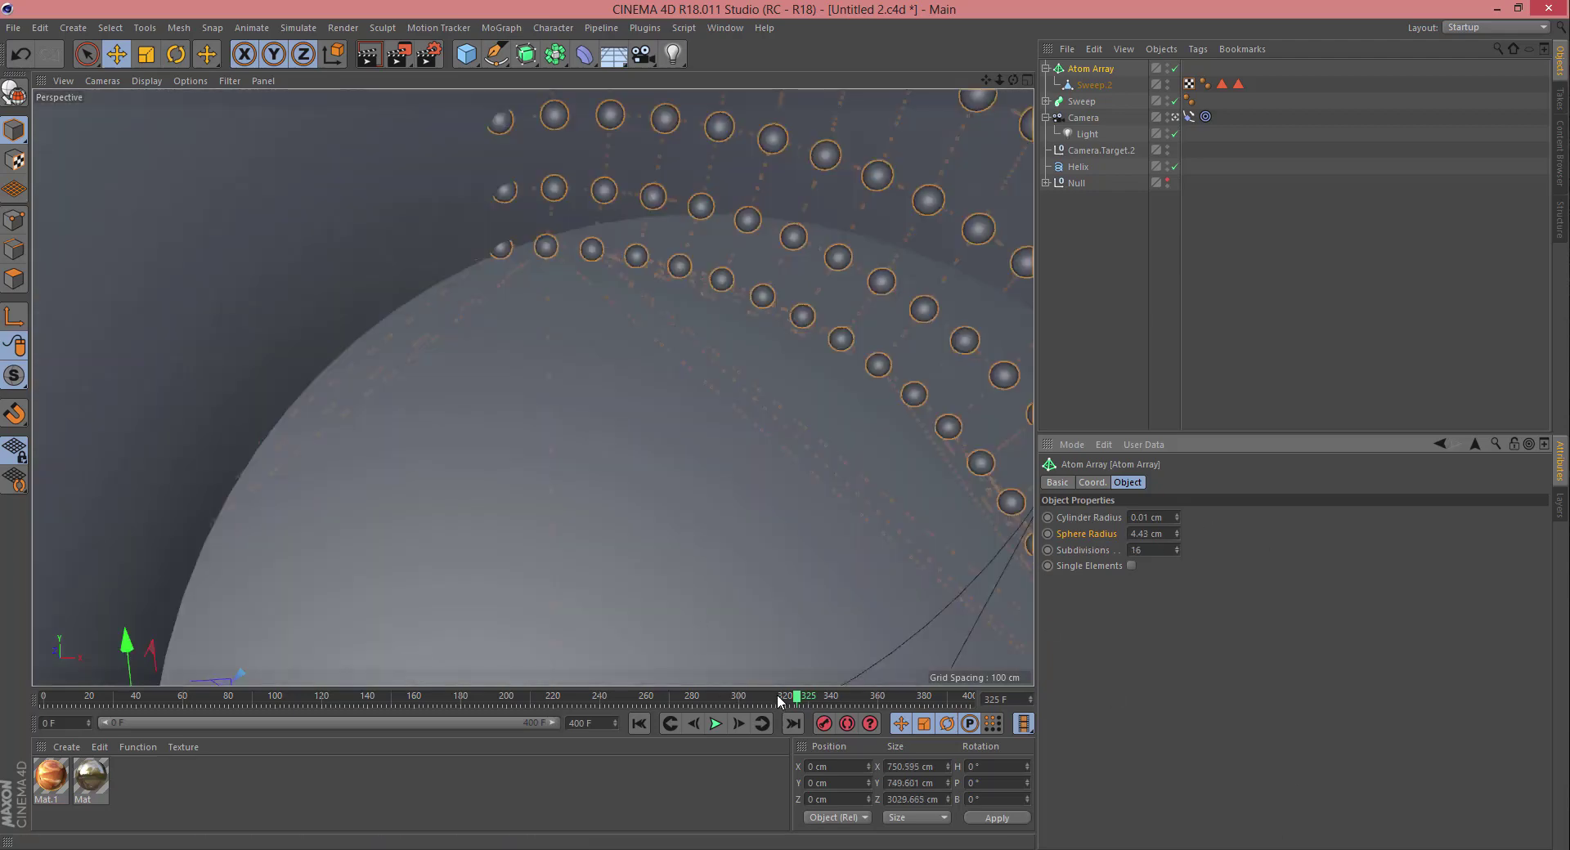
Step: Create a new material and set its colour to a strong red of H 17°, S 95%, V 80%
{"action": "left_click_drag", "start_coordinate": [777, 696], "coordinate": [384, 848]}
{"action": "left_click", "coordinate": [67, 746]}
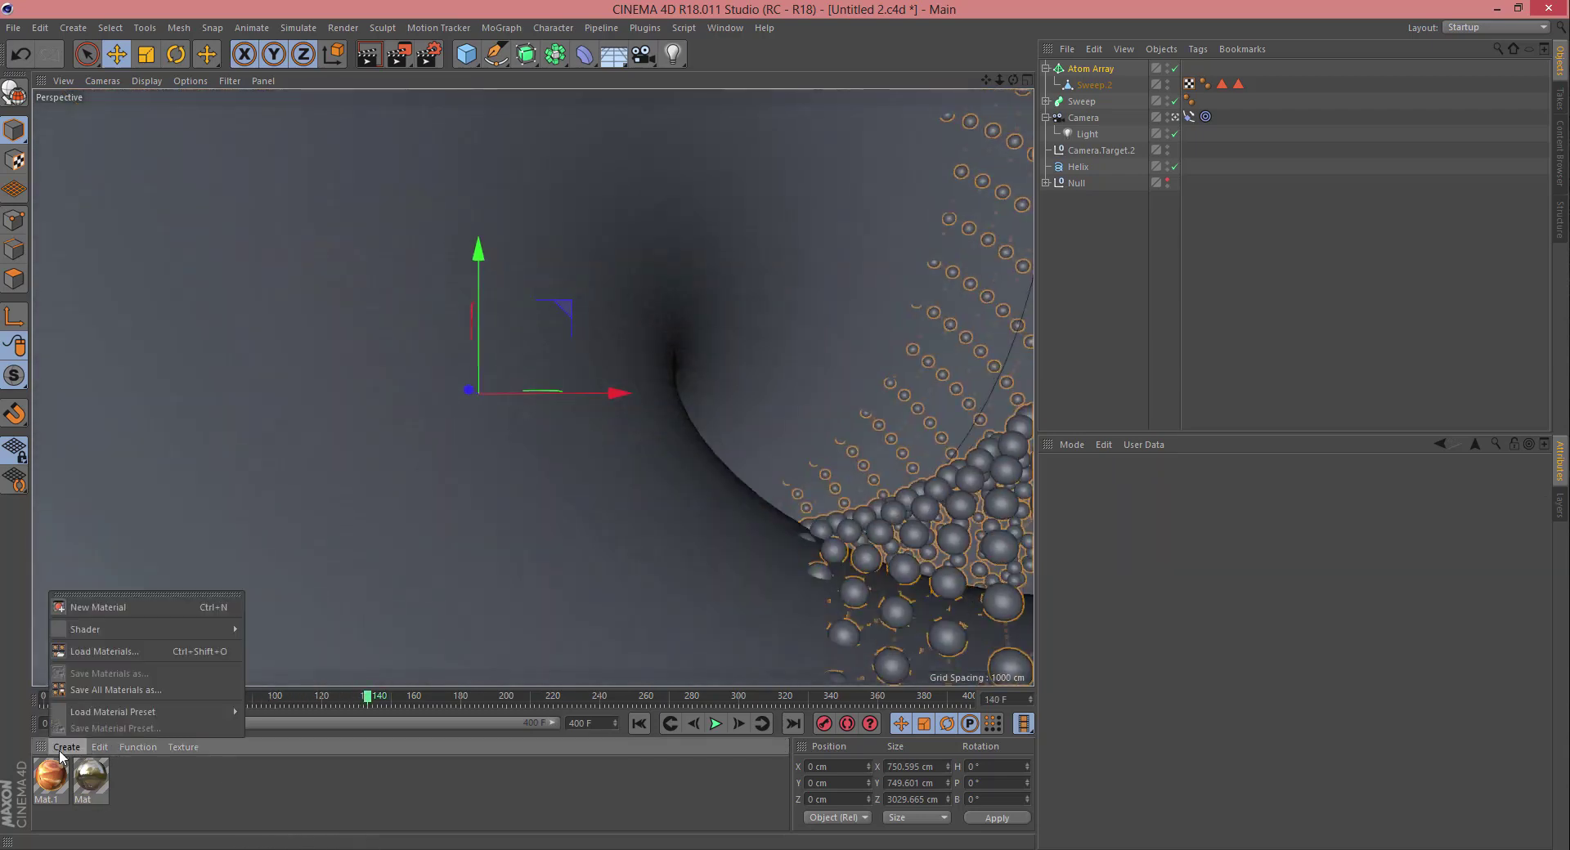
{"action": "left_click", "coordinate": [114, 615]}
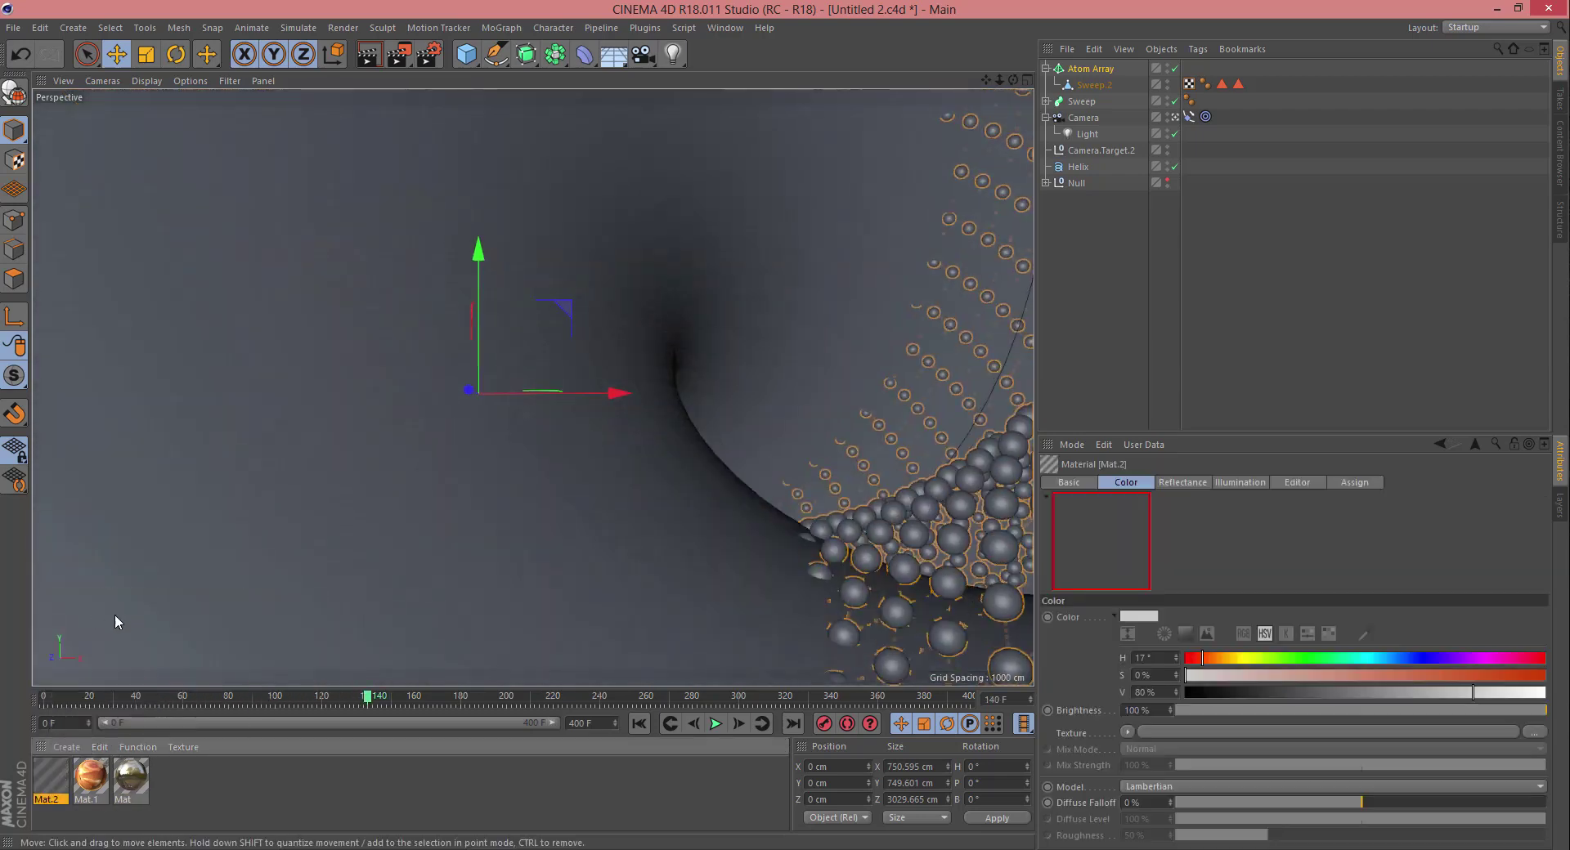
{"action": "double_click", "coordinate": [47, 787]}
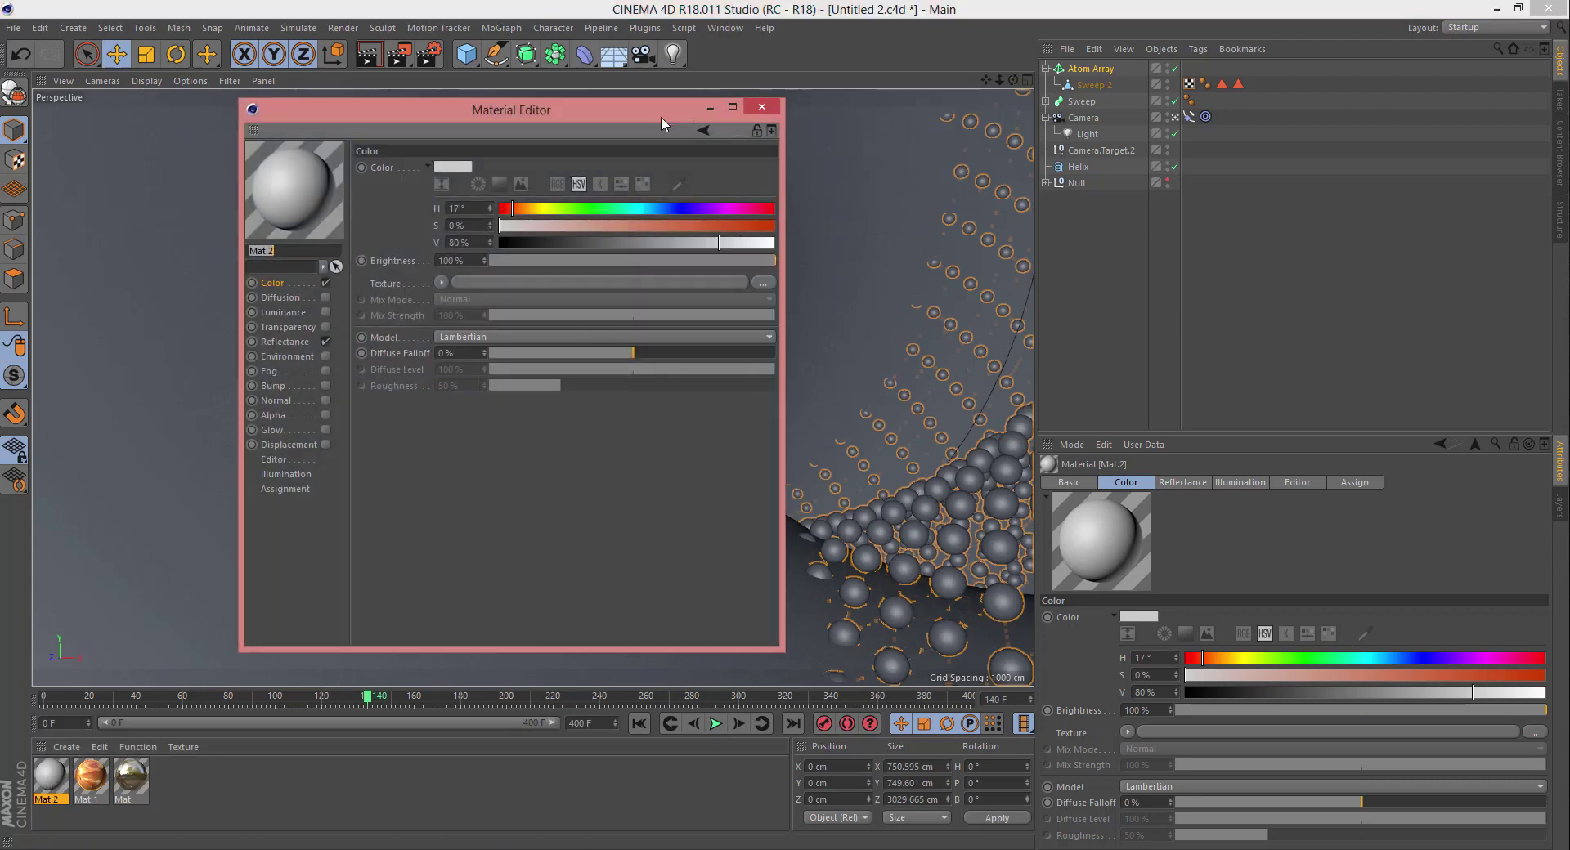
{"action": "left_click_drag", "start_coordinate": [661, 116], "coordinate": [1019, 173]}
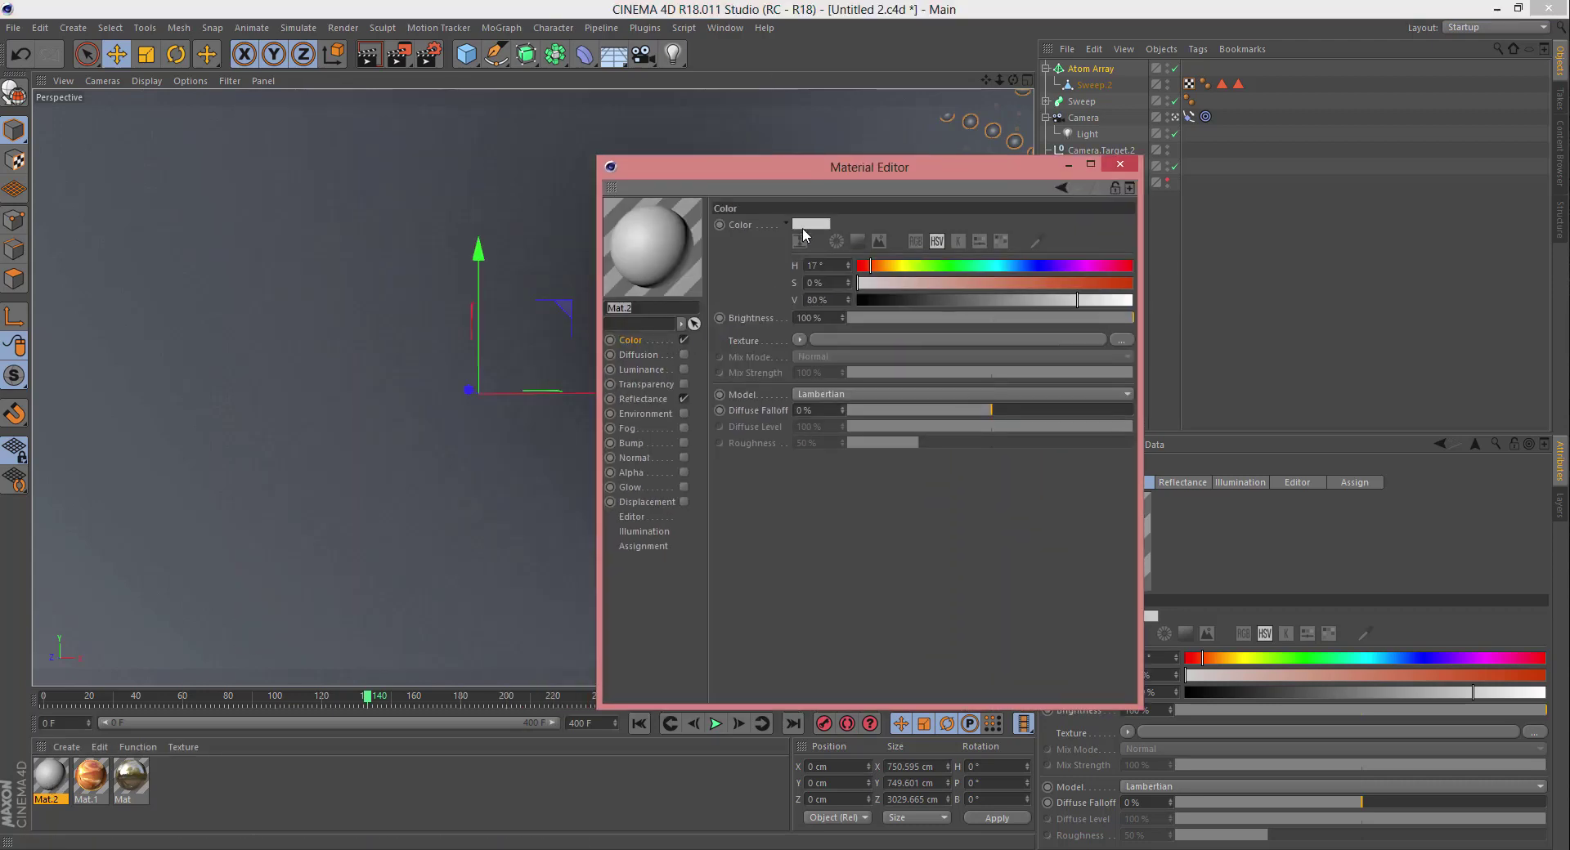
{"action": "left_click_drag", "start_coordinate": [874, 267], "coordinate": [1118, 282]}
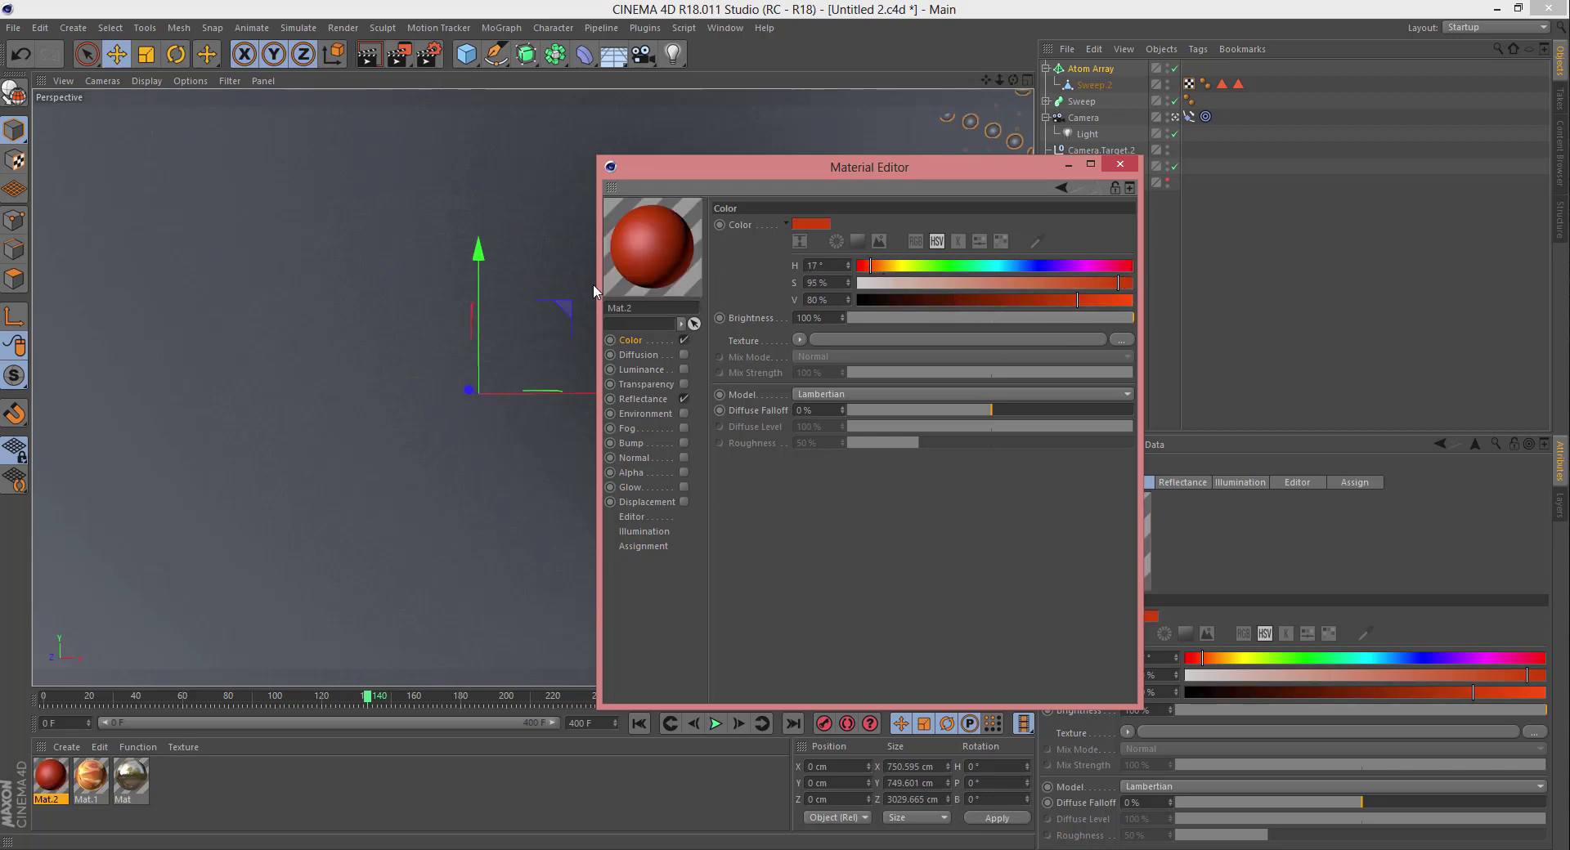
Step: Disable the red material's Reflectance, enable Environment and load Fotolia_70545884_Subscription_XL.jpg as its texture without copying it to the project
{"action": "left_click", "coordinate": [636, 355]}
{"action": "left_click", "coordinate": [644, 413]}
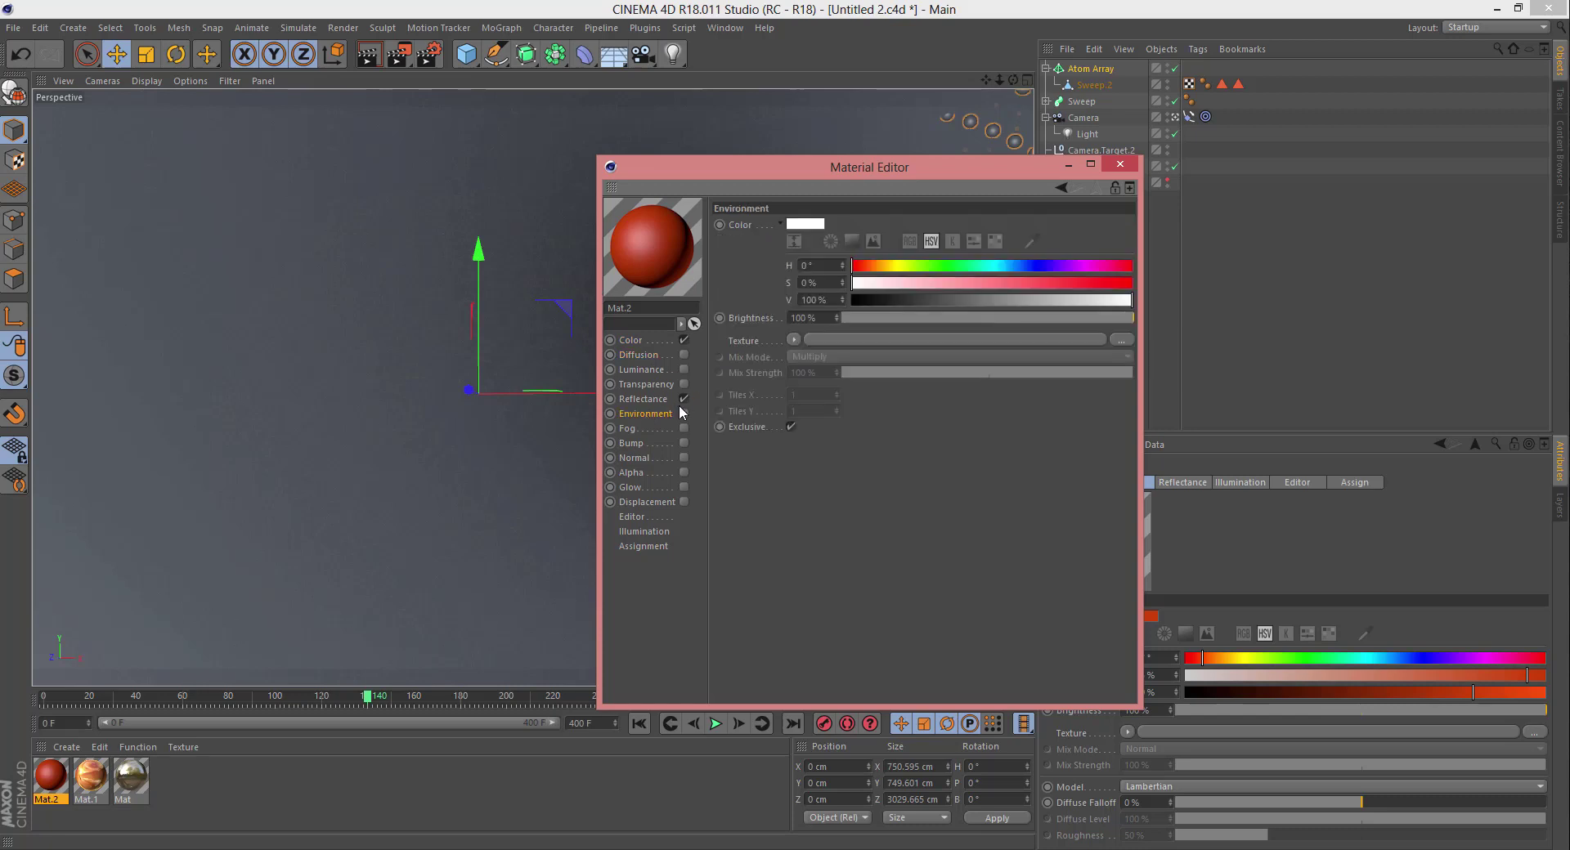
{"action": "left_click", "coordinate": [683, 398]}
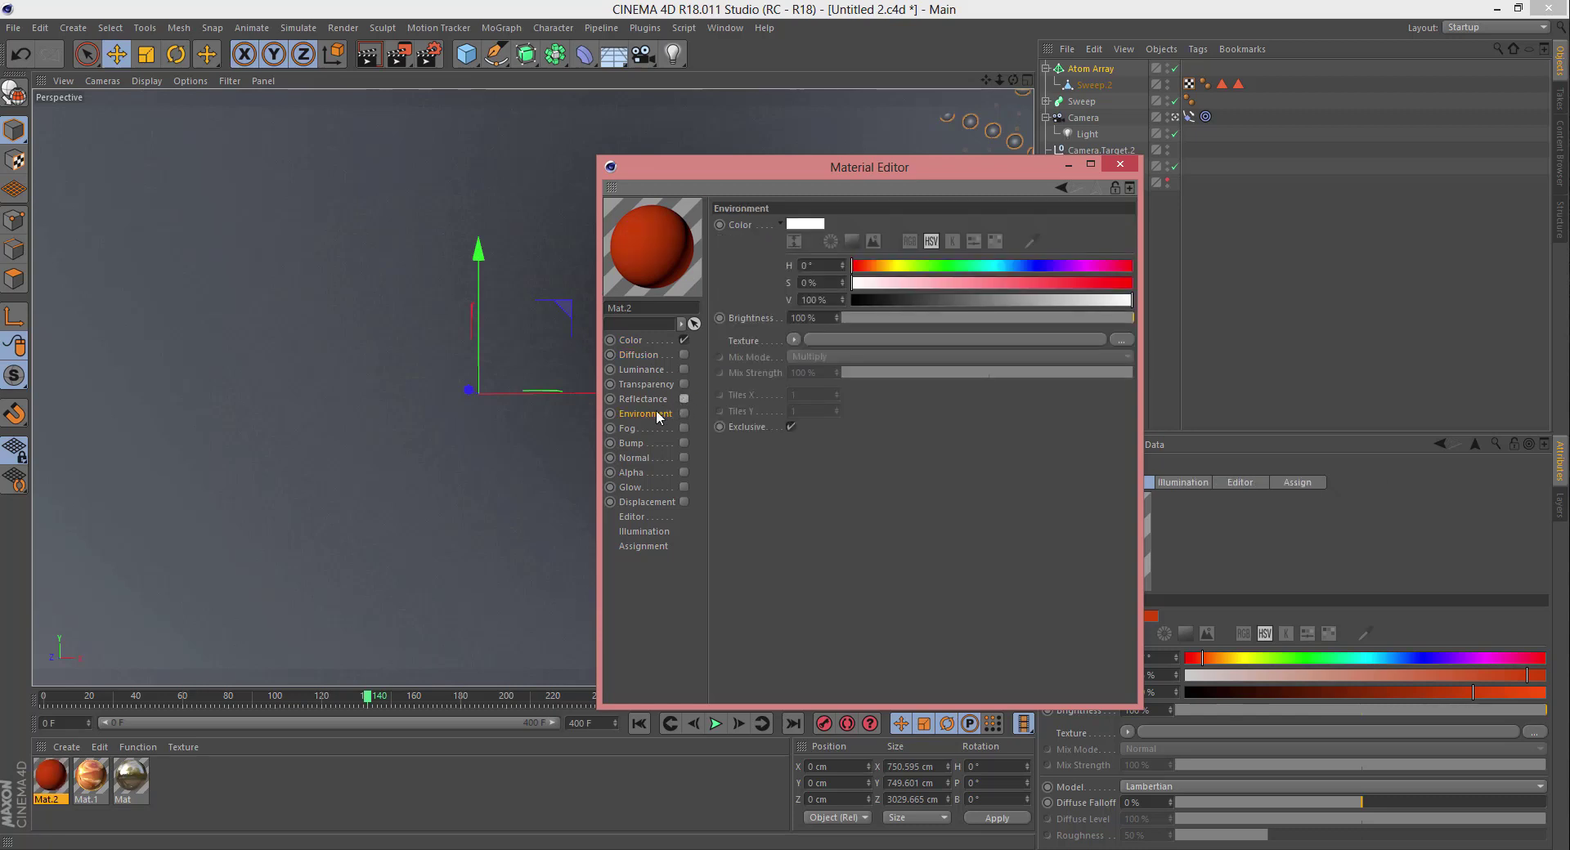
{"action": "left_click", "coordinate": [684, 413]}
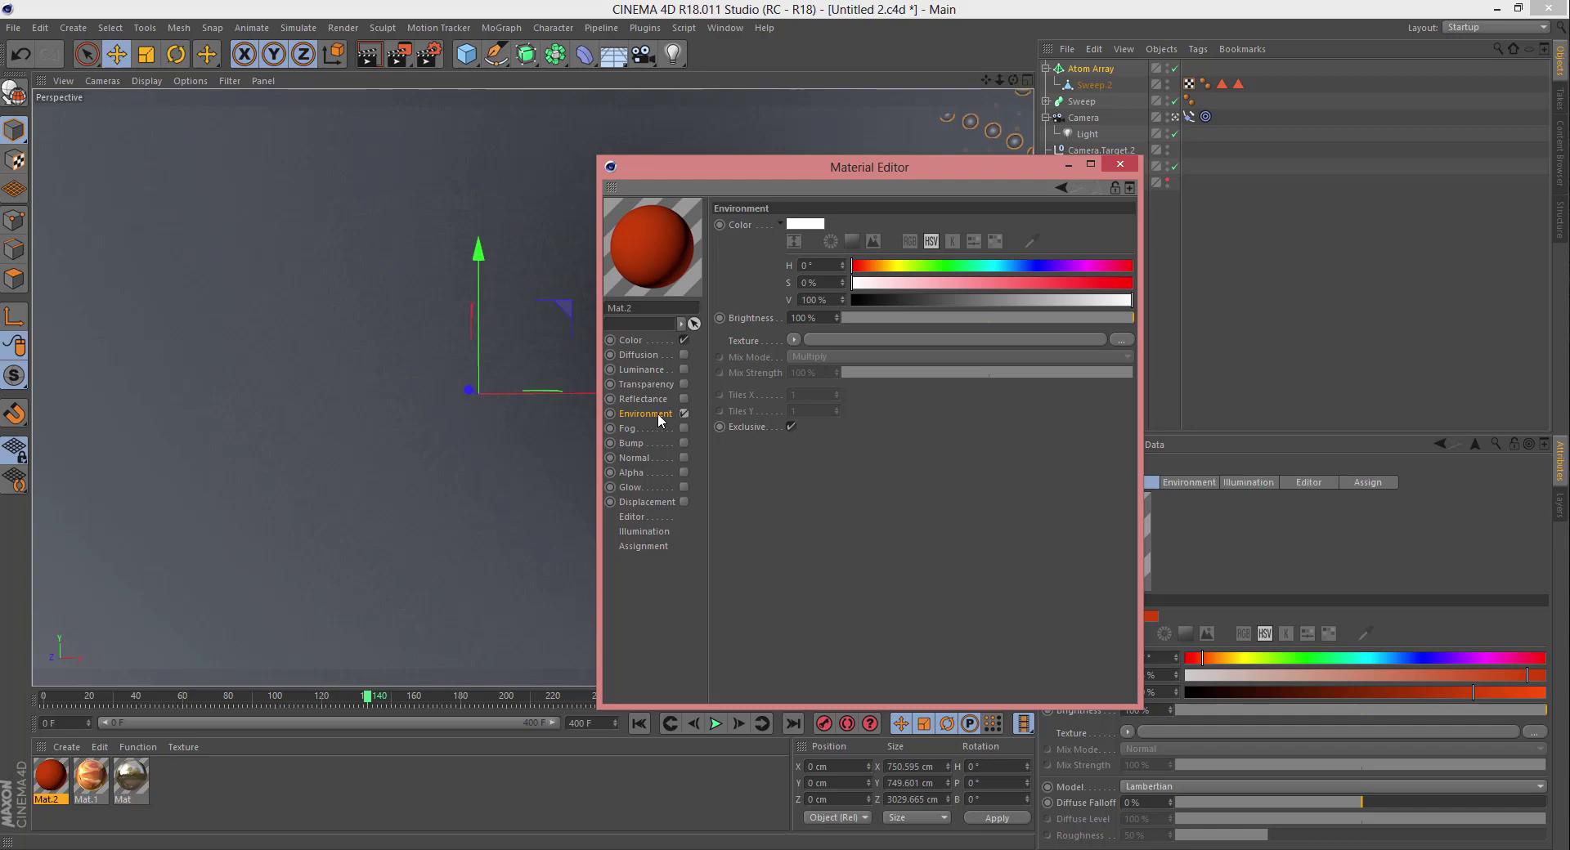
{"action": "left_click", "coordinate": [831, 337]}
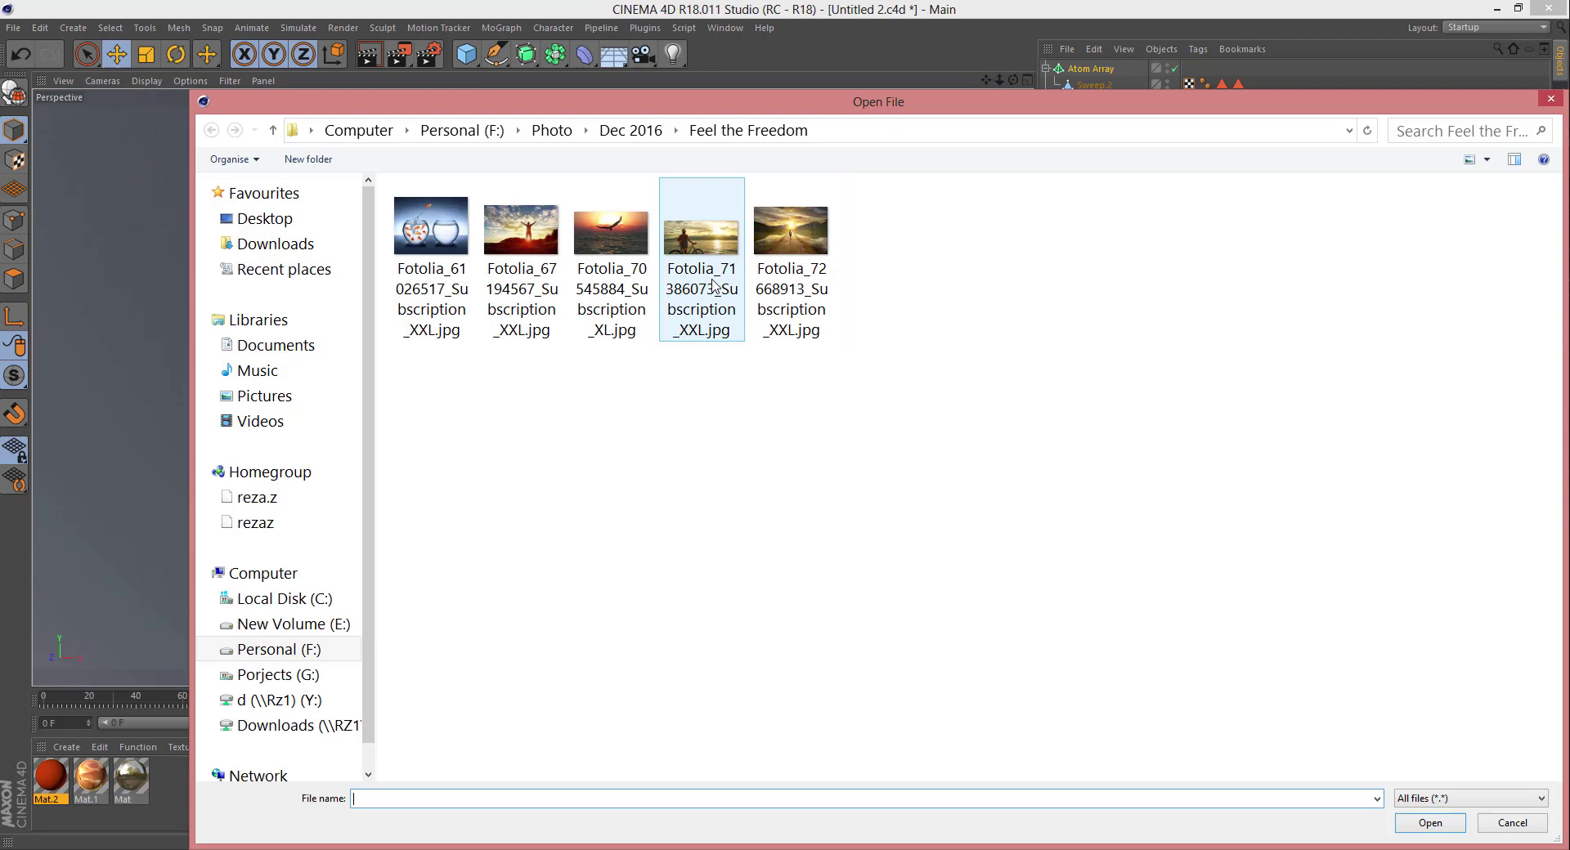
{"action": "left_click", "coordinate": [630, 283]}
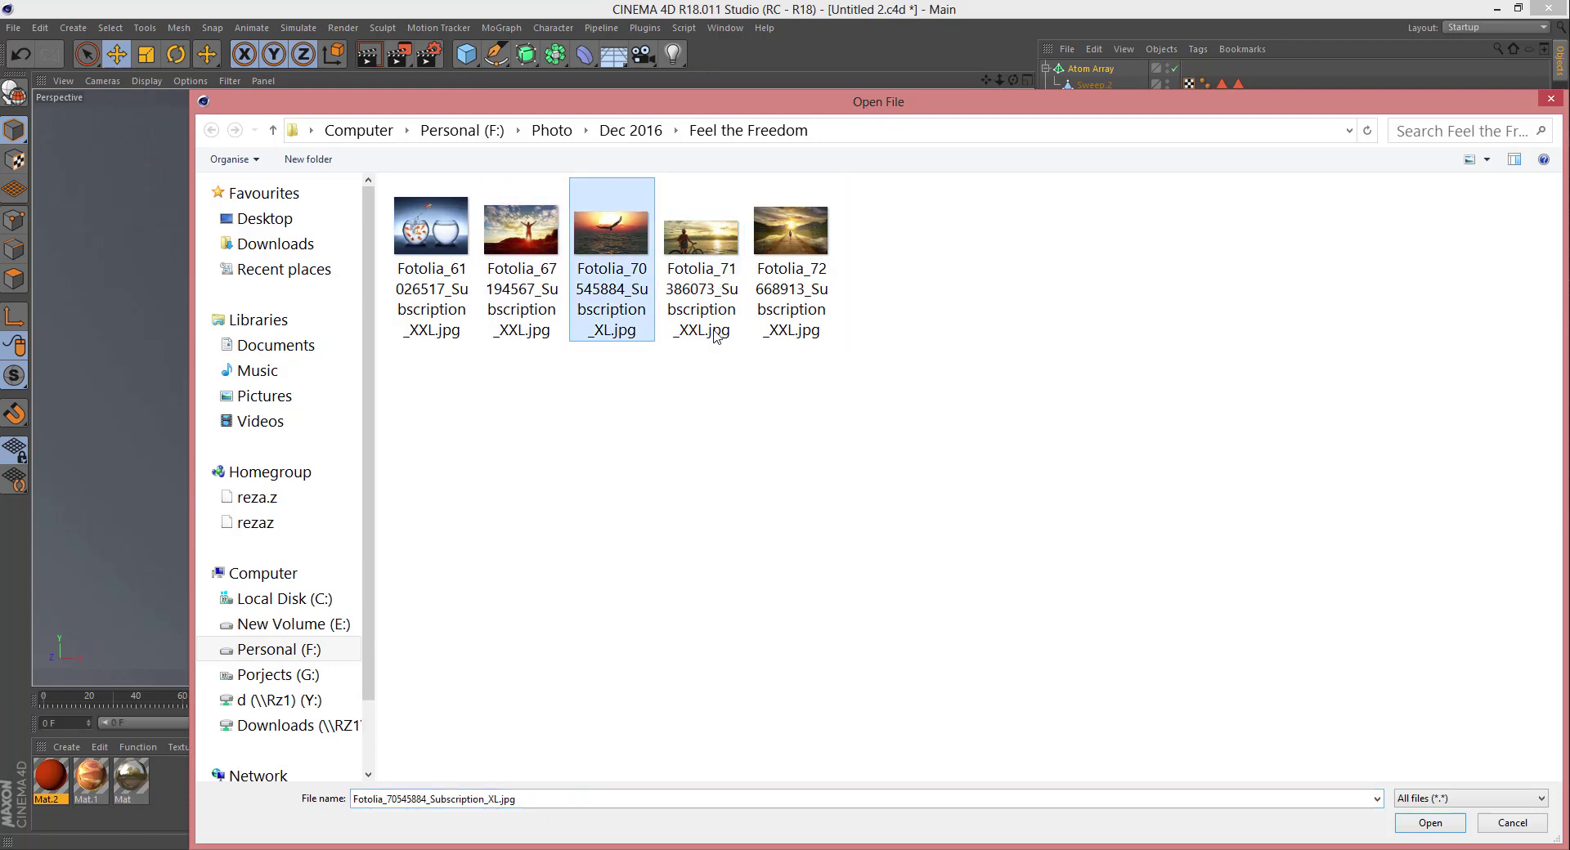
{"action": "double_click", "coordinate": [608, 262]}
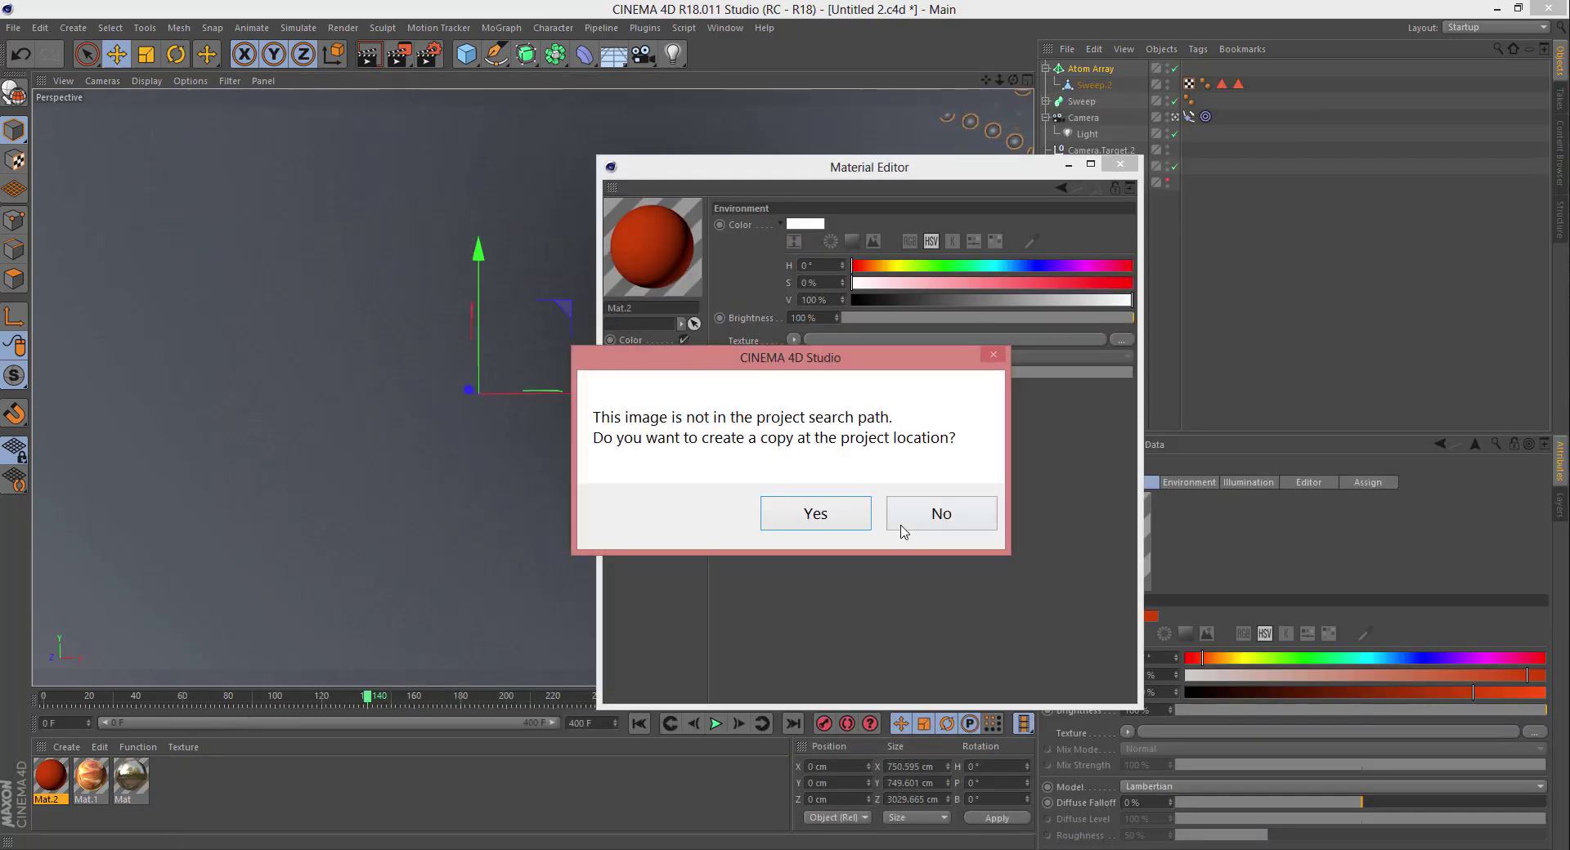
{"action": "left_click", "coordinate": [936, 515]}
Step: Apply the red environment-textured material to the Sweep object and preview the tunnel at frame 107
{"action": "left_click_drag", "start_coordinate": [835, 177], "coordinate": [772, 263]}
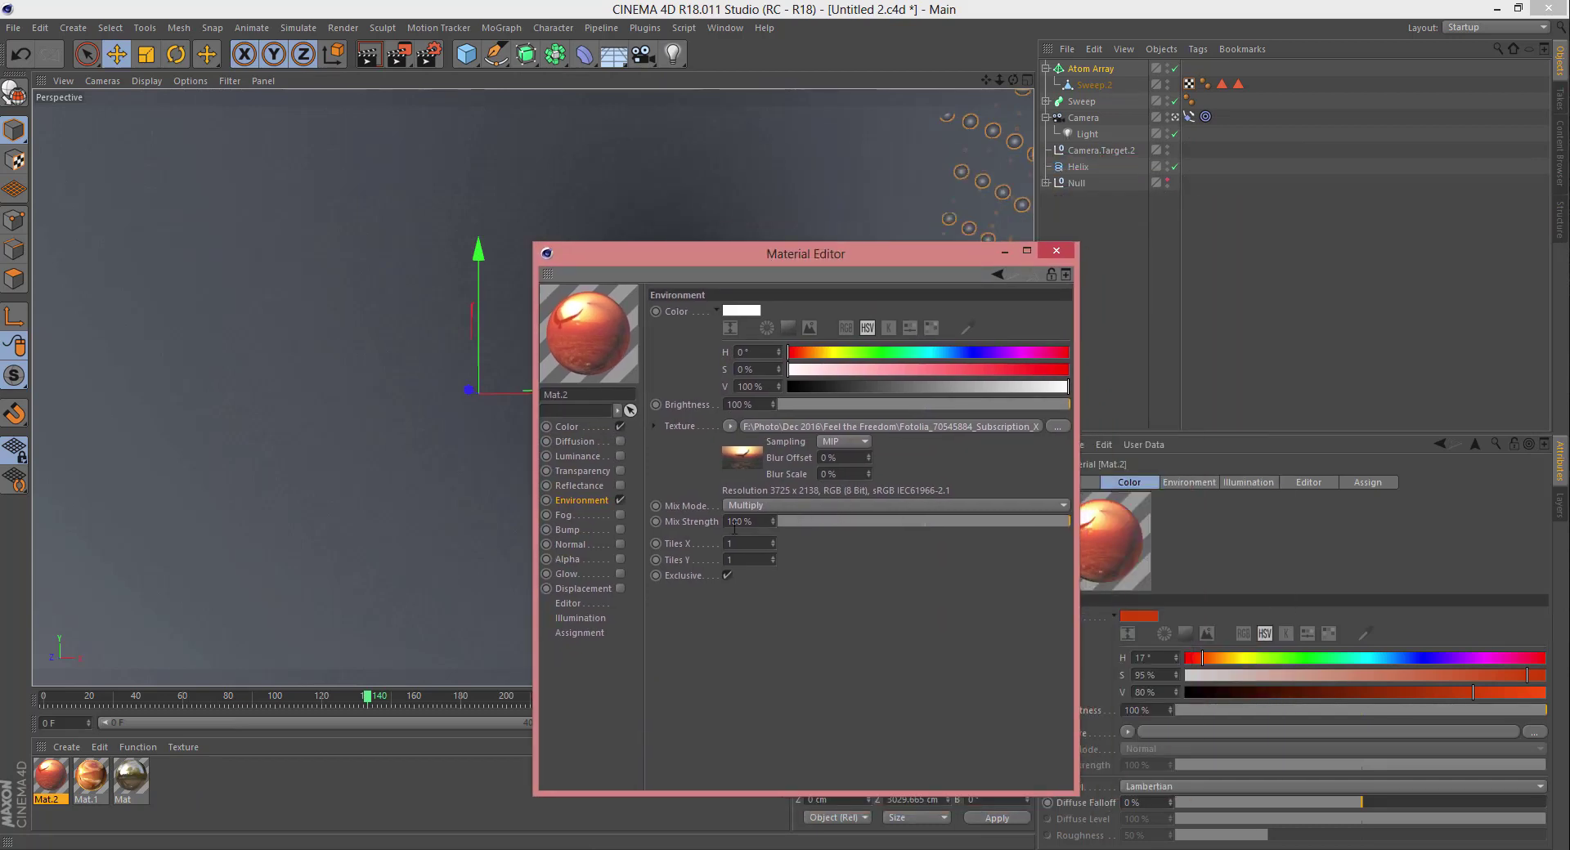
{"action": "left_click_drag", "start_coordinate": [626, 255], "coordinate": [1194, 635]}
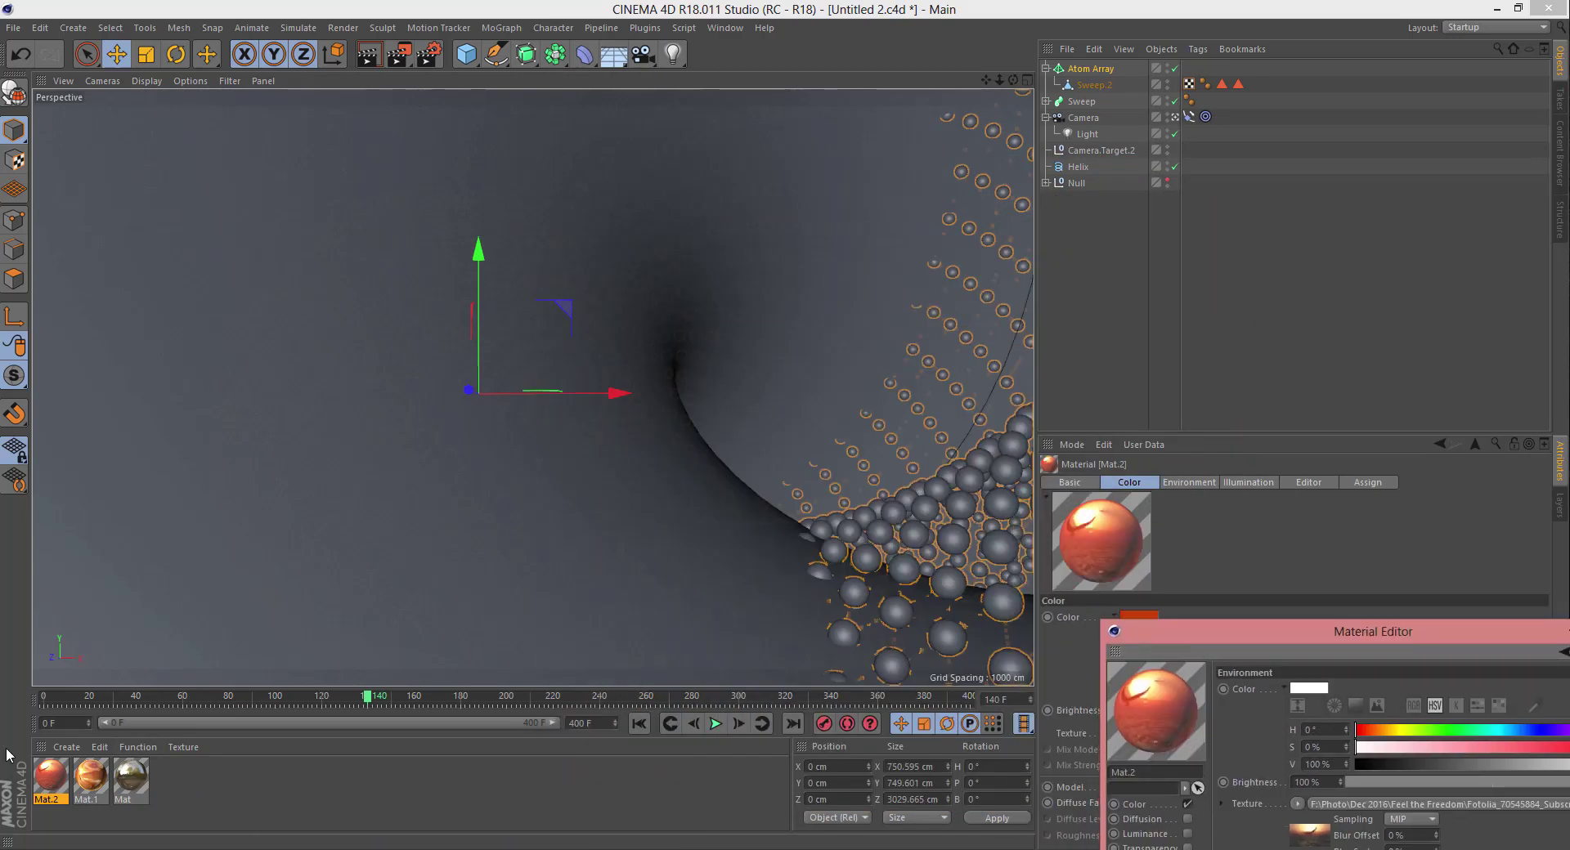
{"action": "left_click_drag", "start_coordinate": [59, 791], "coordinate": [1311, 9]}
{"action": "left_click_drag", "start_coordinate": [1177, 101], "coordinate": [1086, 102]}
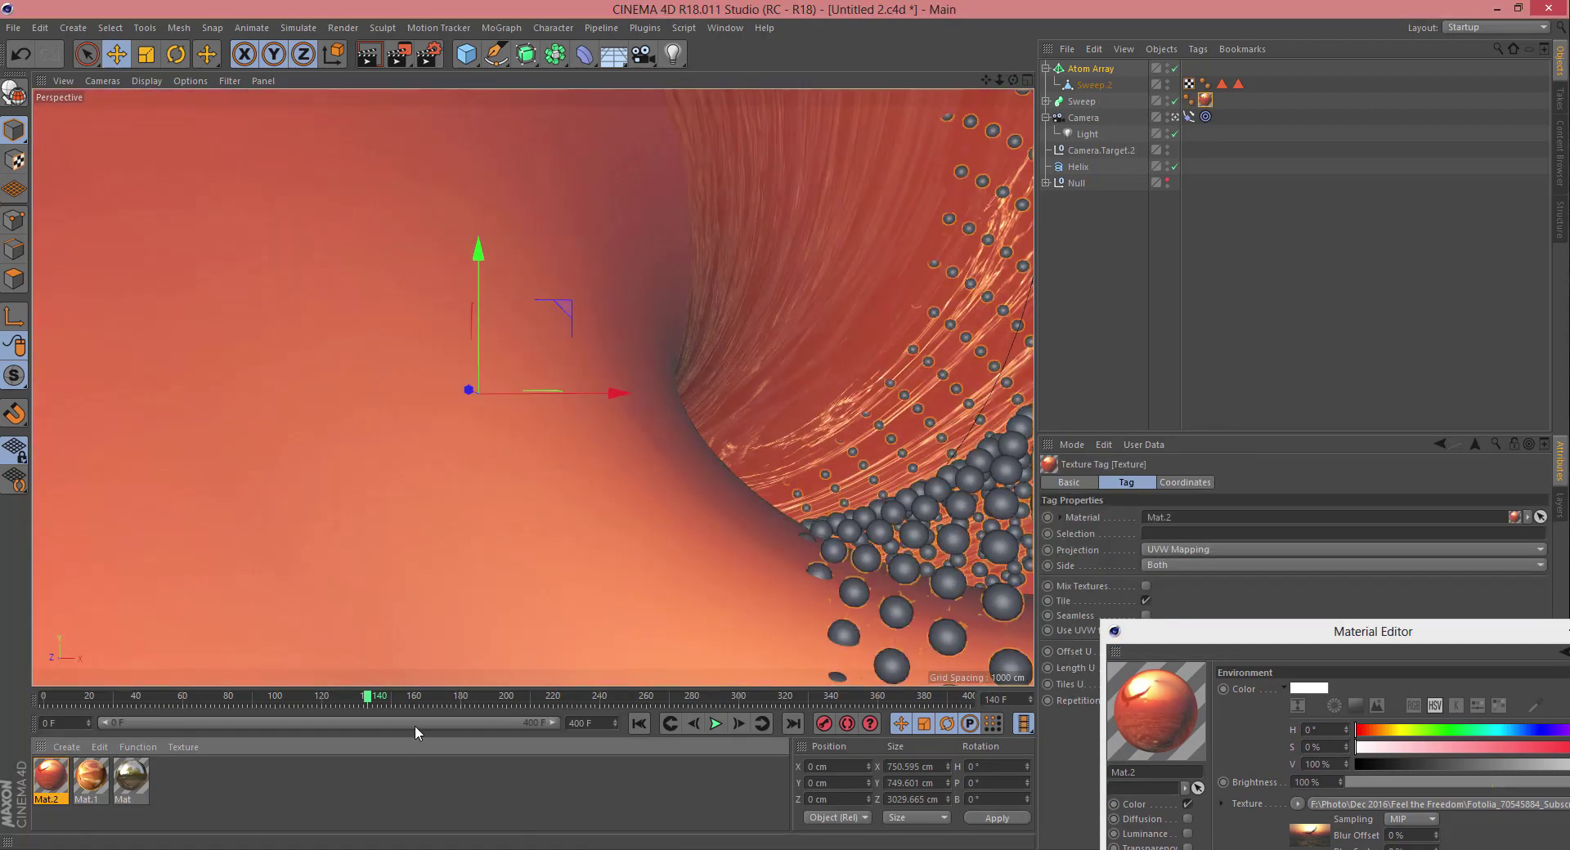
{"action": "left_click_drag", "start_coordinate": [94, 704], "coordinate": [291, 752]}
Step: Create another new material and set its Environment colour to orange, H 25°, S 90%, V 100%
{"action": "left_click", "coordinate": [67, 747]}
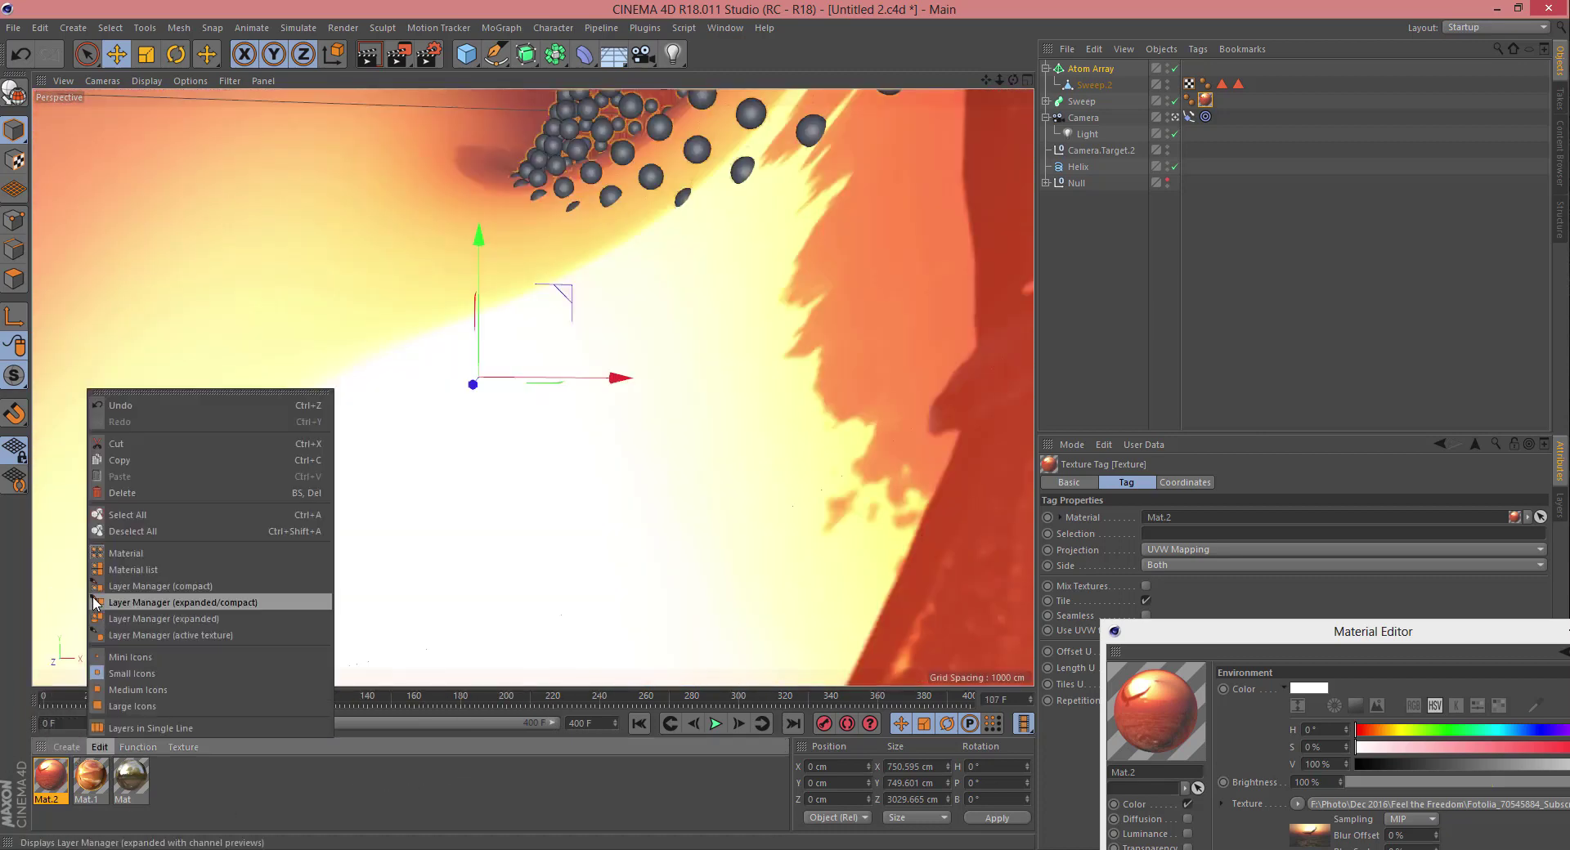
{"action": "left_click", "coordinate": [94, 608]}
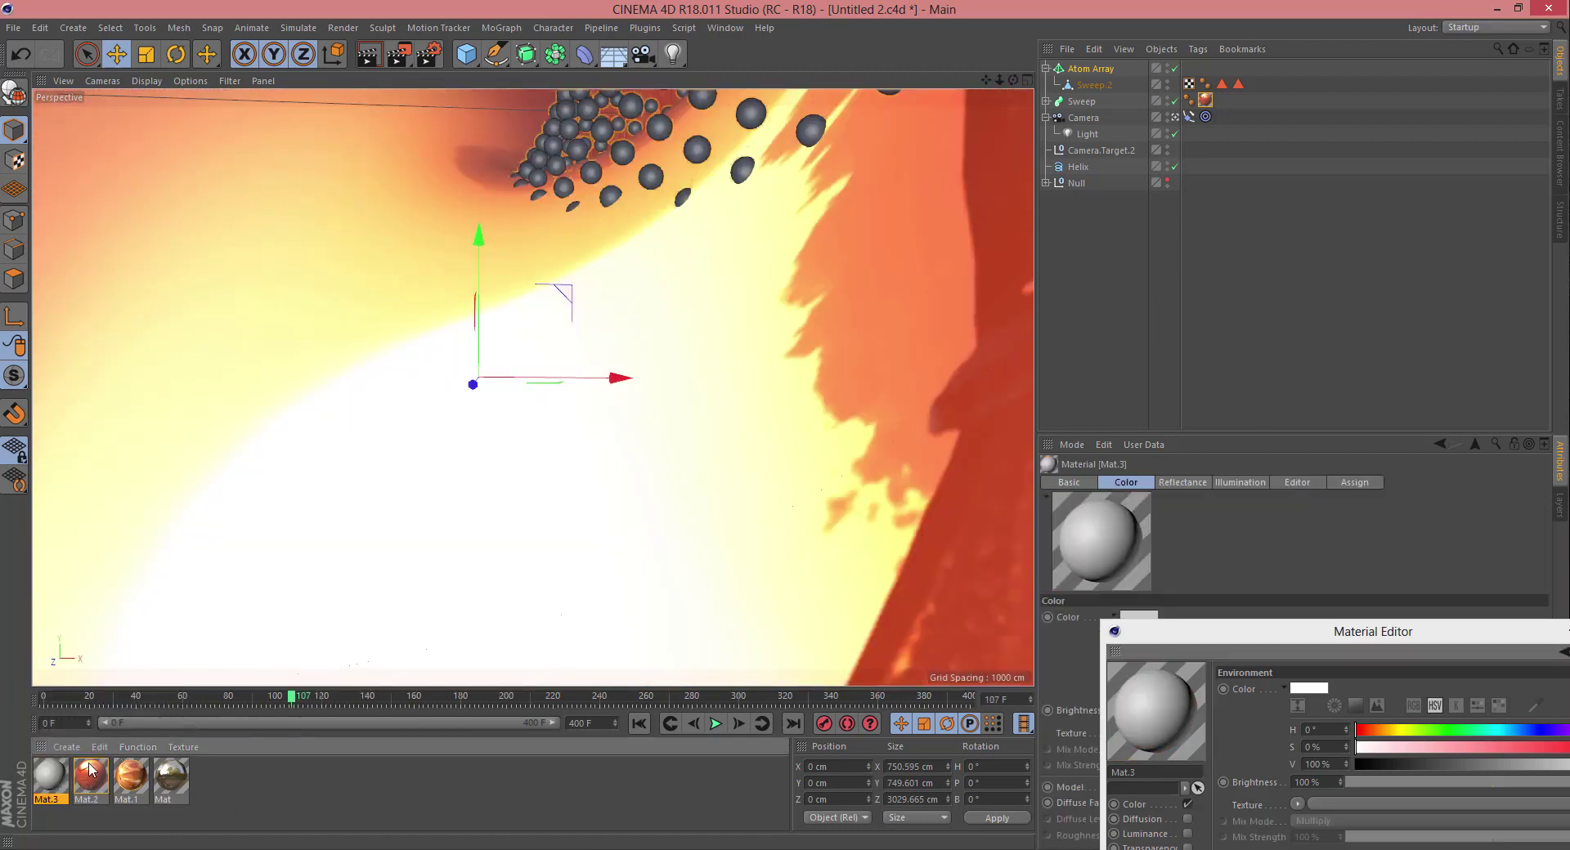
{"action": "left_click", "coordinate": [49, 776]}
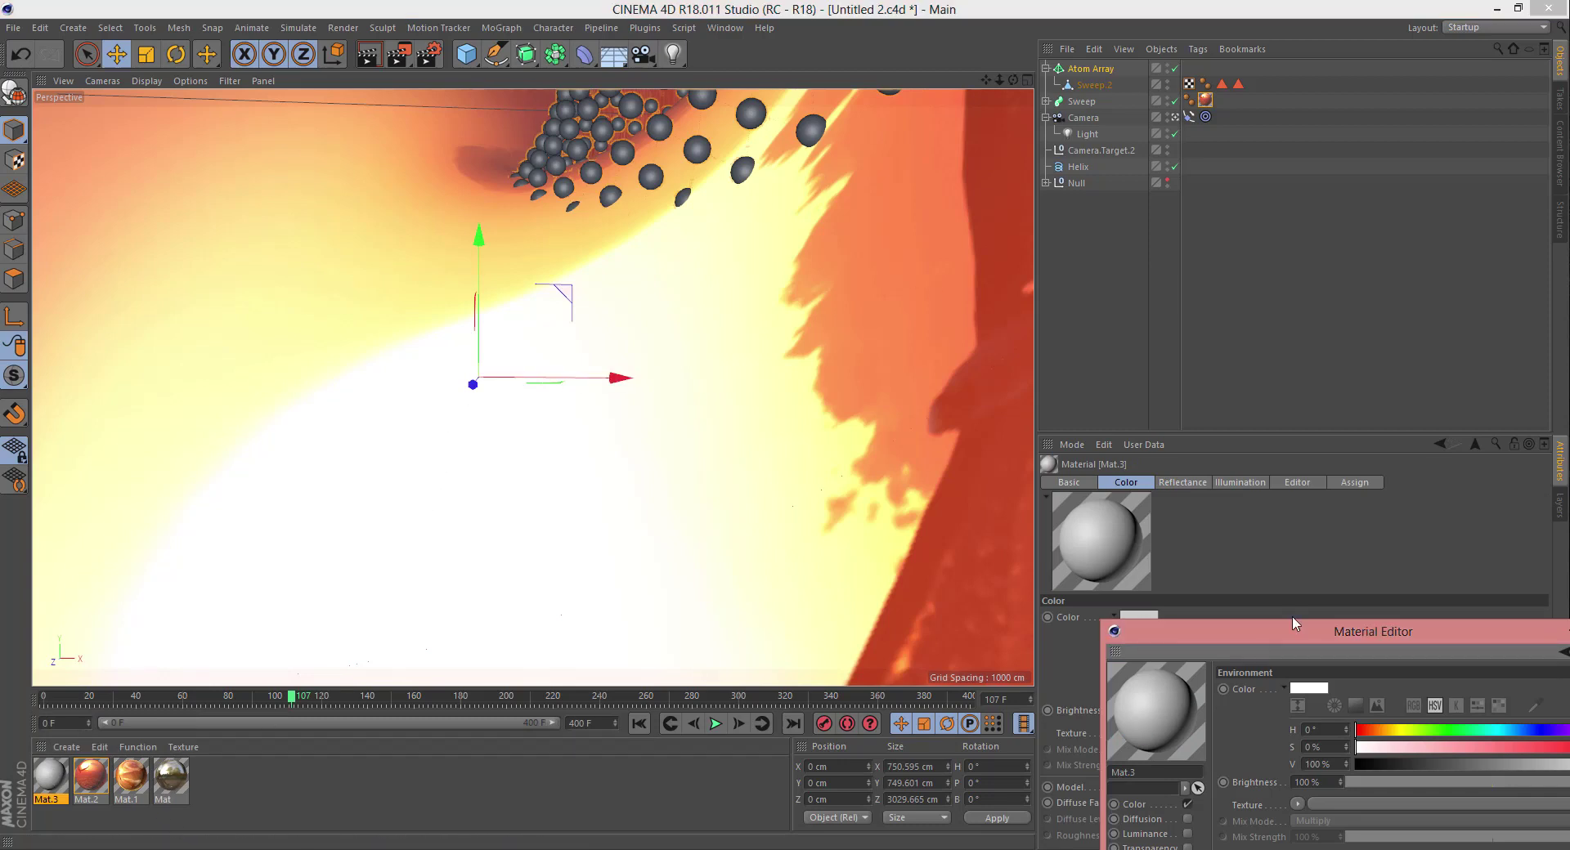
{"action": "left_click_drag", "start_coordinate": [1286, 627], "coordinate": [723, 175]}
{"action": "left_click_drag", "start_coordinate": [835, 279], "coordinate": [1046, 304]}
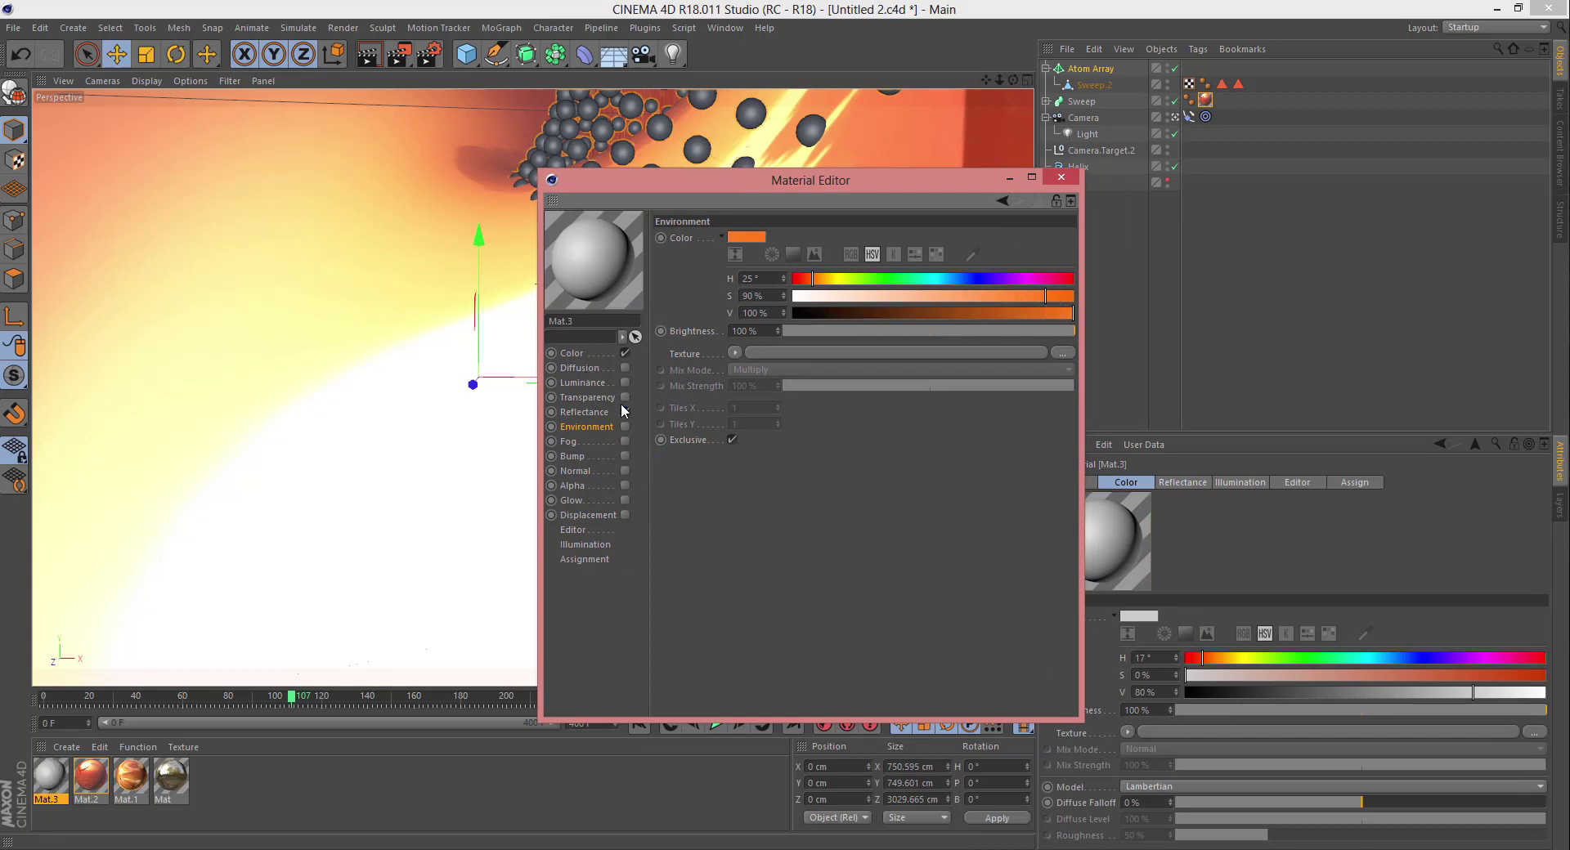
Step: Set the newest material's base colour to a light orange of H 35°, S 77%, V 92%
{"action": "left_click", "coordinate": [582, 353]}
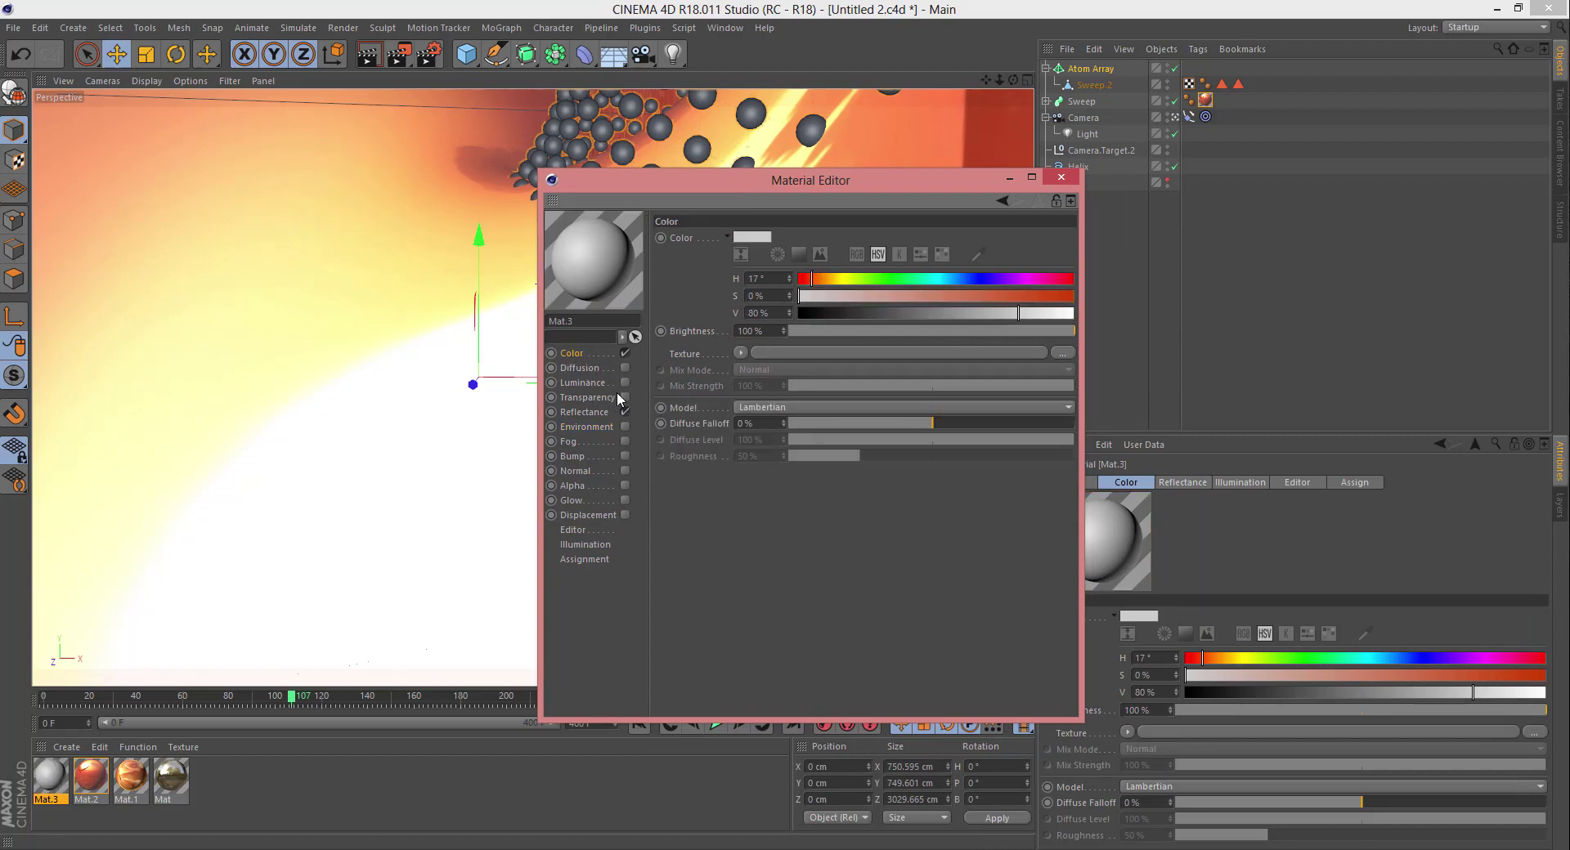
{"action": "left_click", "coordinate": [755, 239]}
{"action": "left_click", "coordinate": [806, 302]}
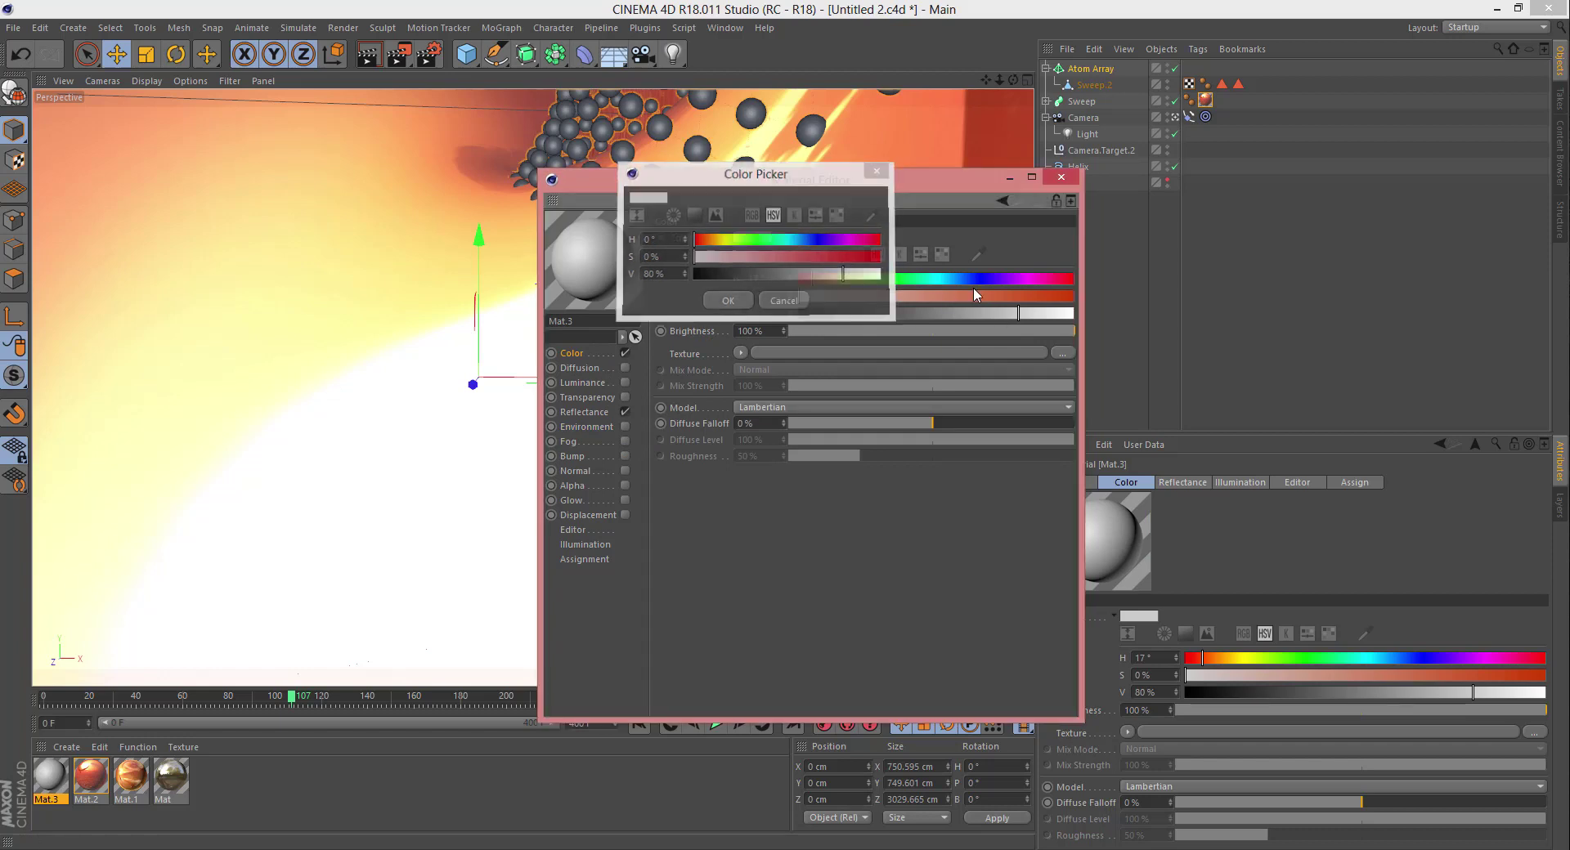
{"action": "left_click_drag", "start_coordinate": [1038, 313], "coordinate": [1050, 313]}
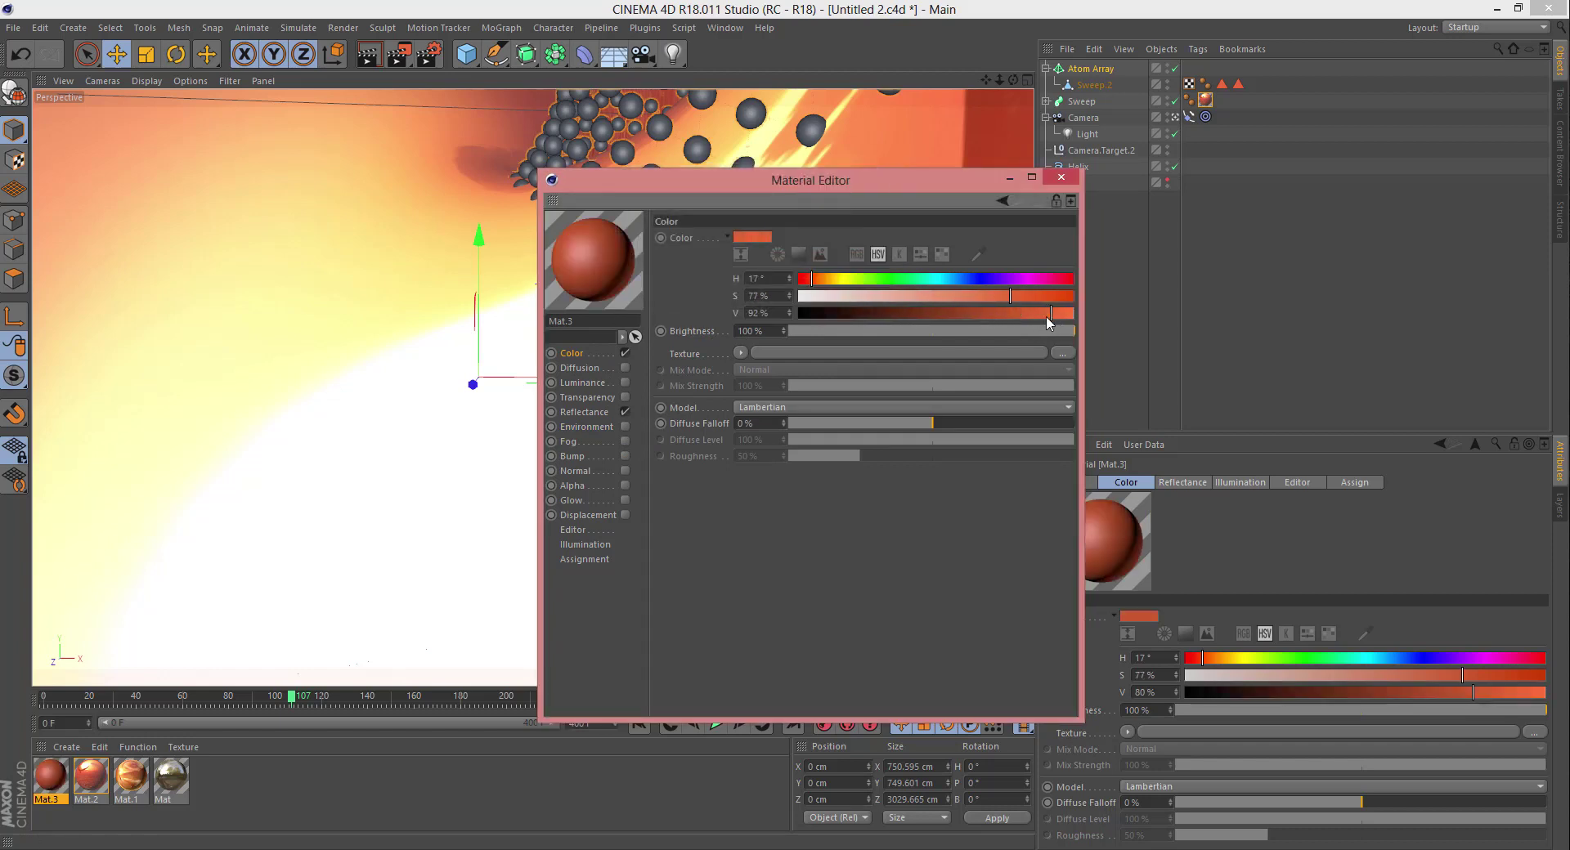
{"action": "left_click_drag", "start_coordinate": [823, 279], "coordinate": [825, 282]}
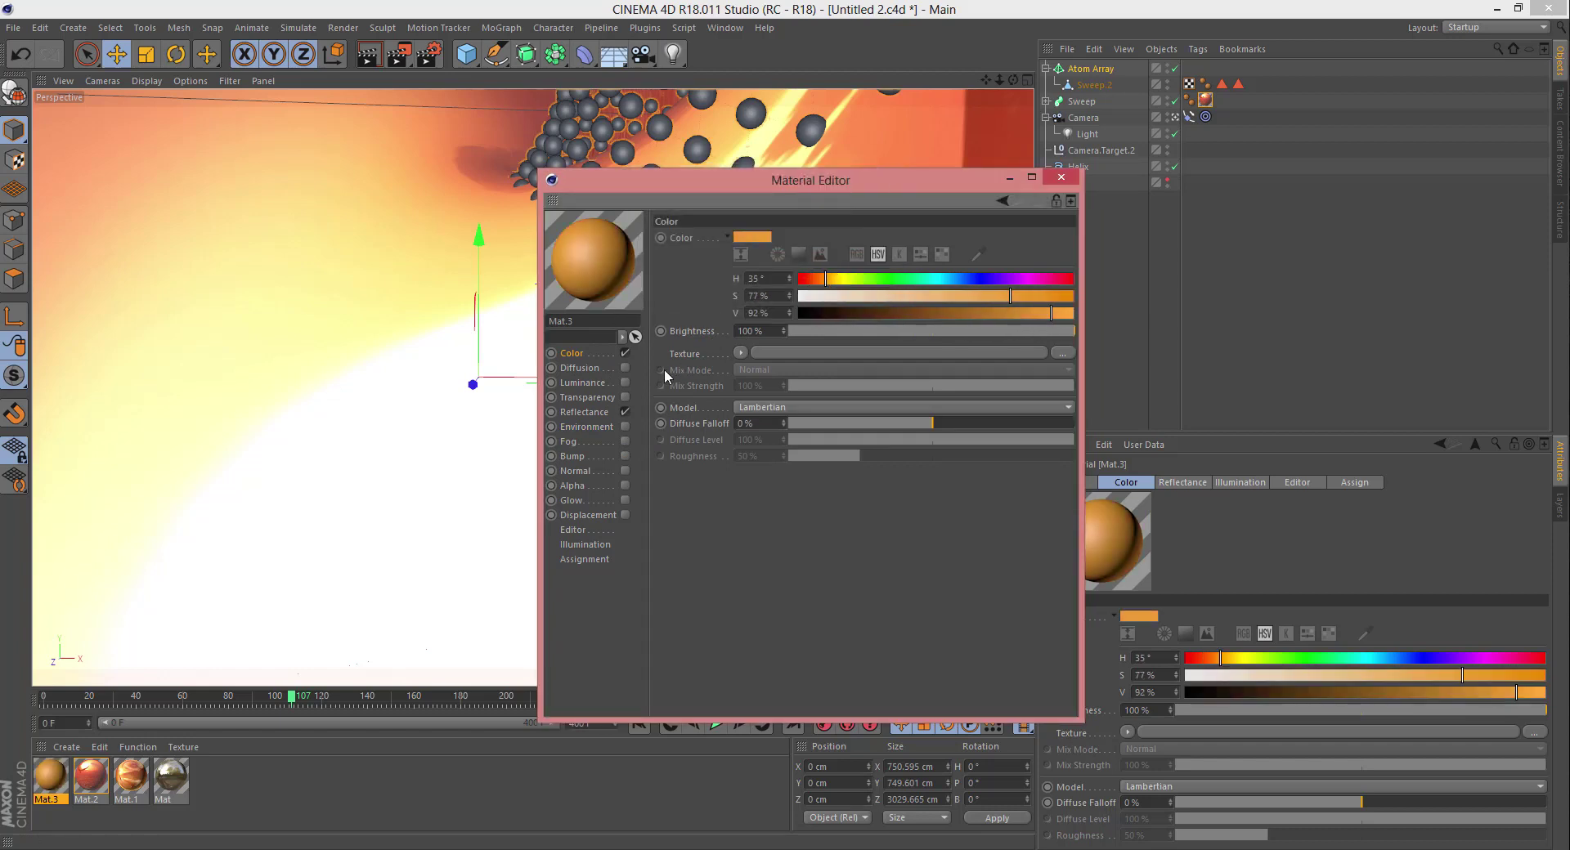
Step: Disable the newest material's Reflectance, enable Environment and load Fotolia_72668913_Subscription_XXL.jpg as its texture without copying it to the project
{"action": "left_click", "coordinate": [625, 412]}
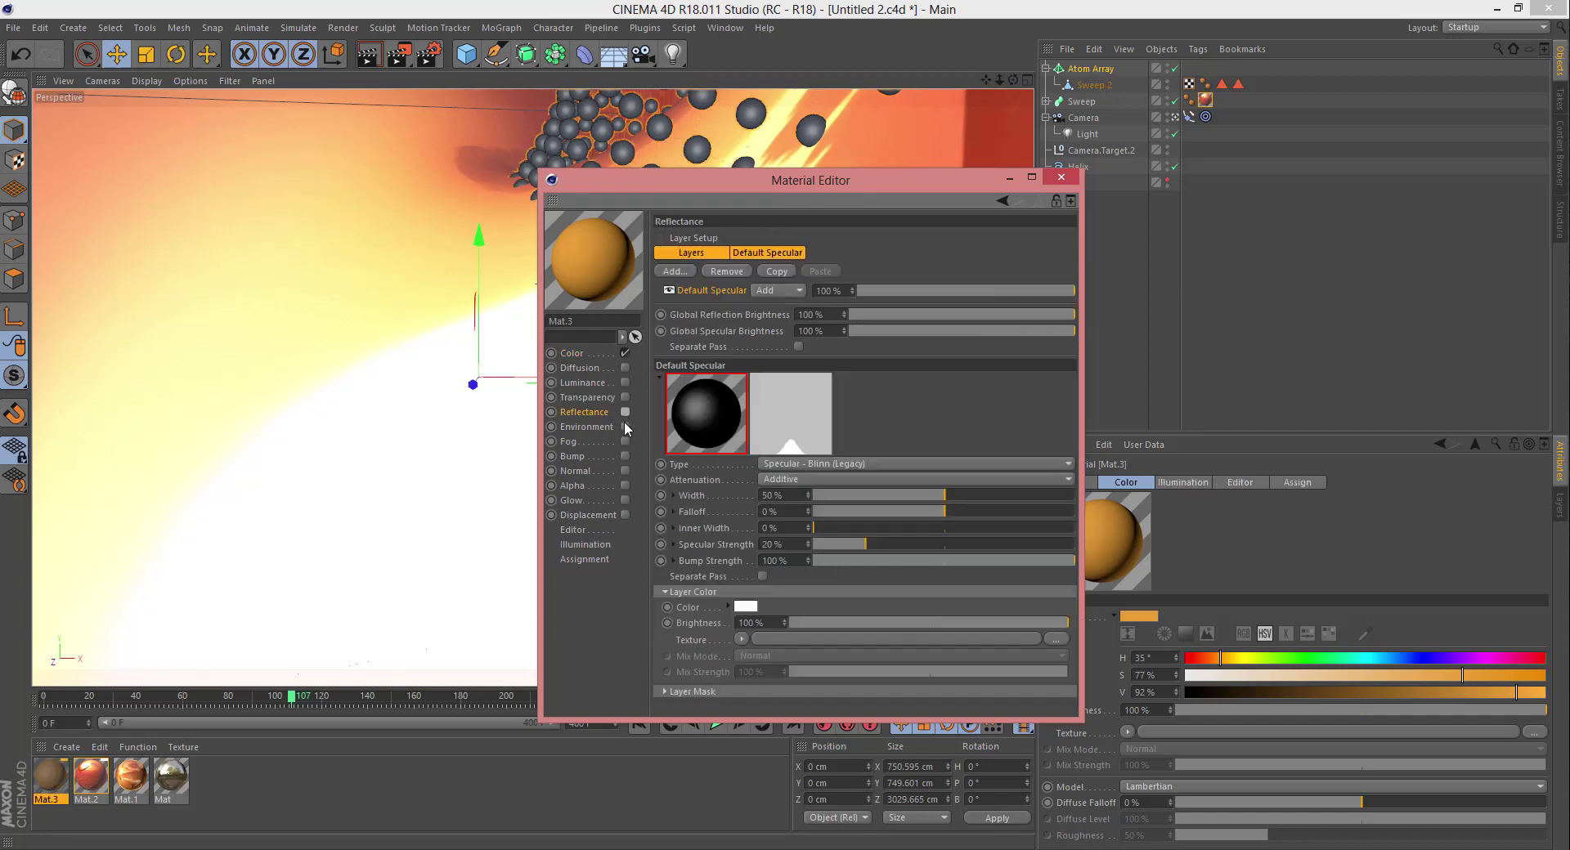
{"action": "left_click", "coordinate": [625, 426]}
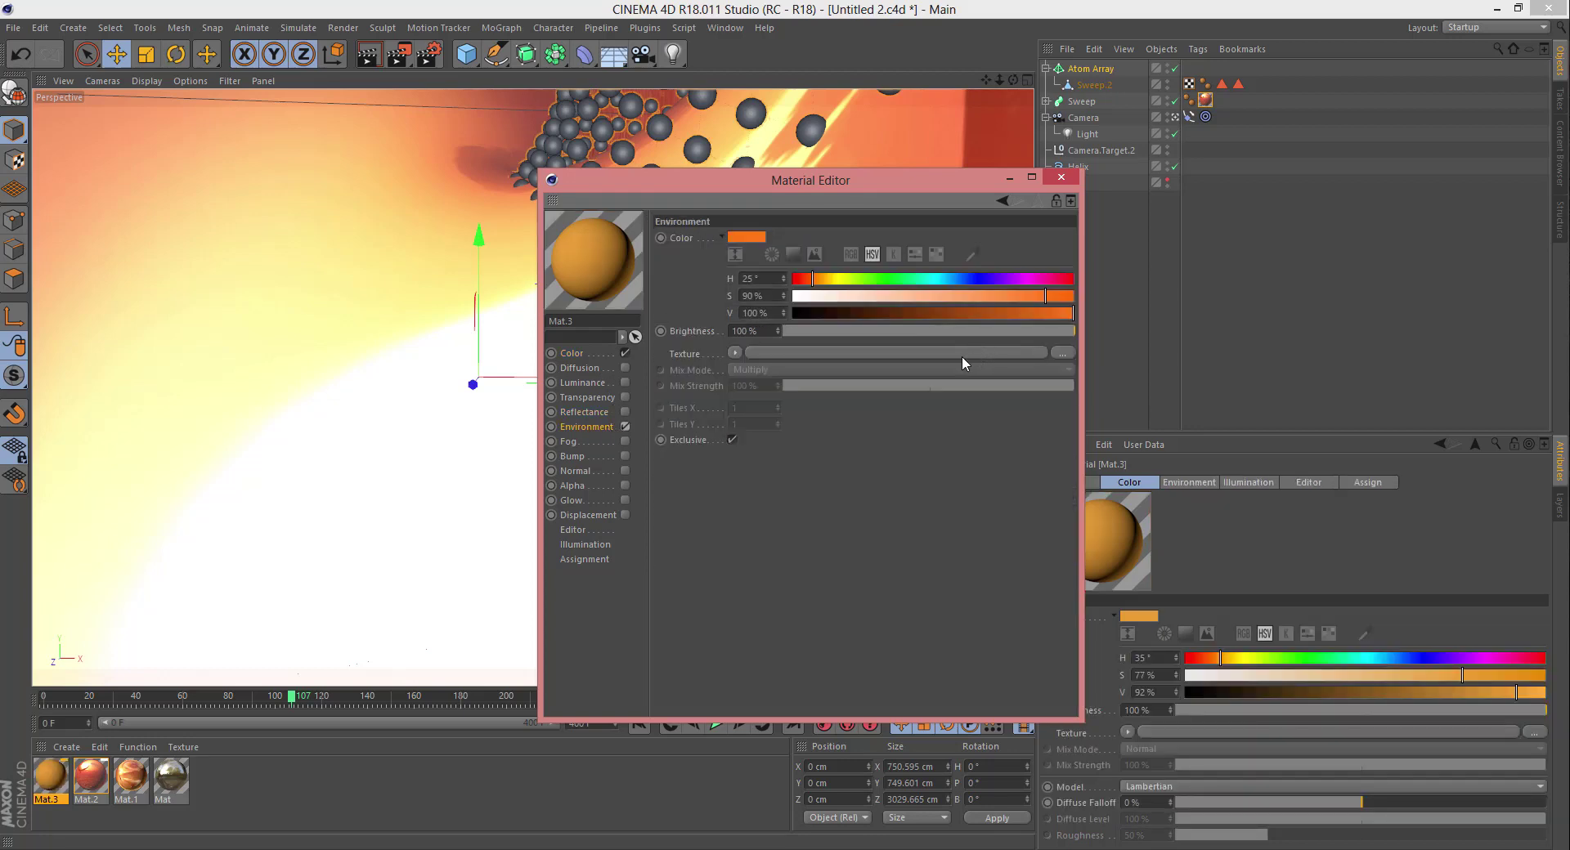
{"action": "left_click", "coordinate": [856, 357]}
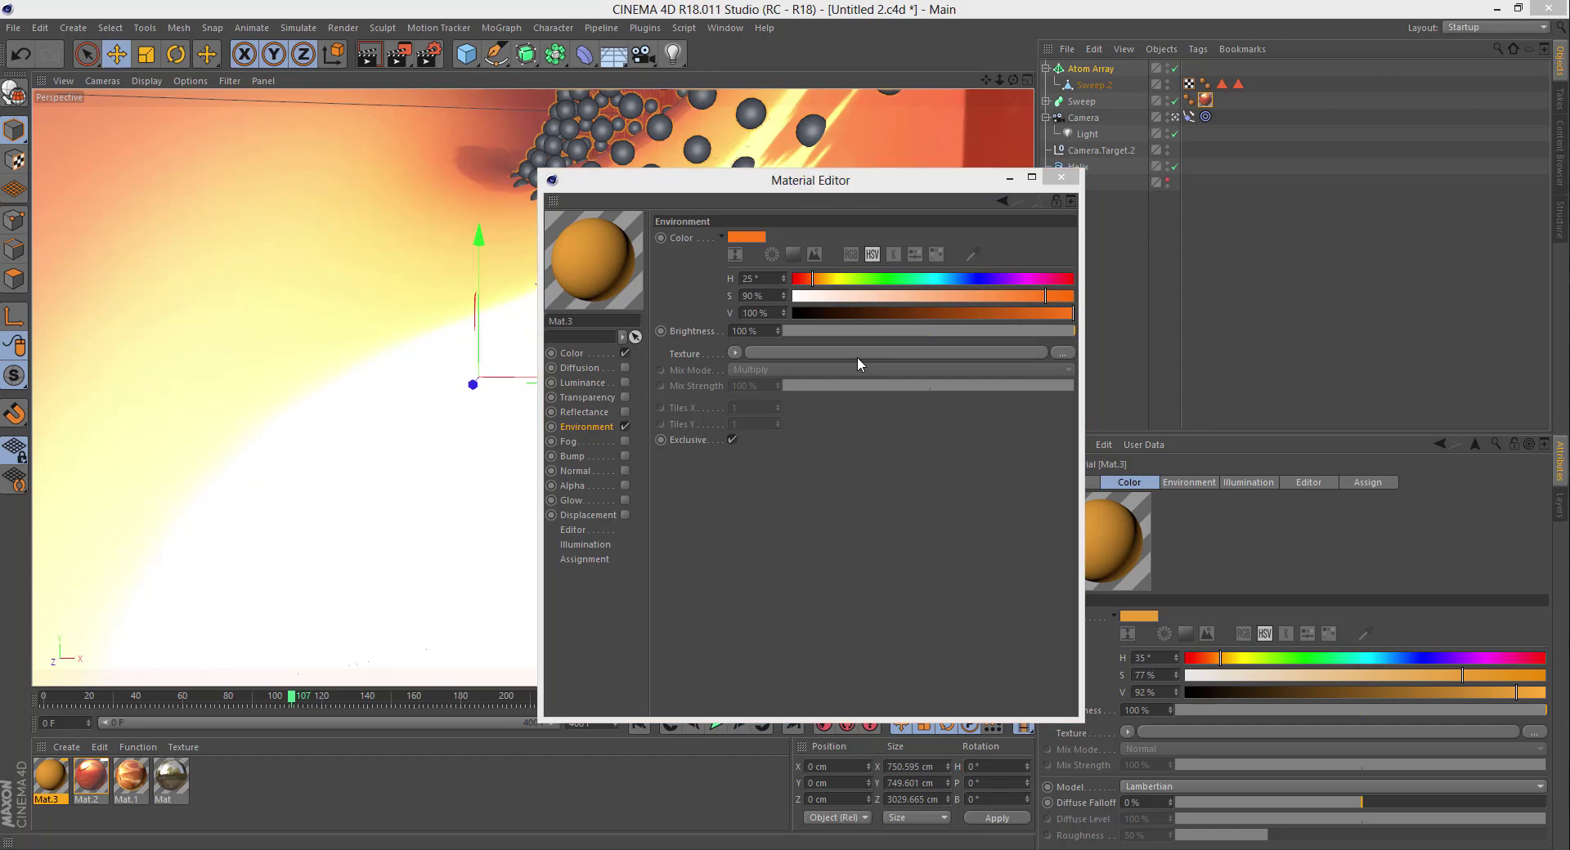
{"action": "left_click", "coordinate": [807, 214]}
{"action": "double_click", "coordinate": [806, 210]}
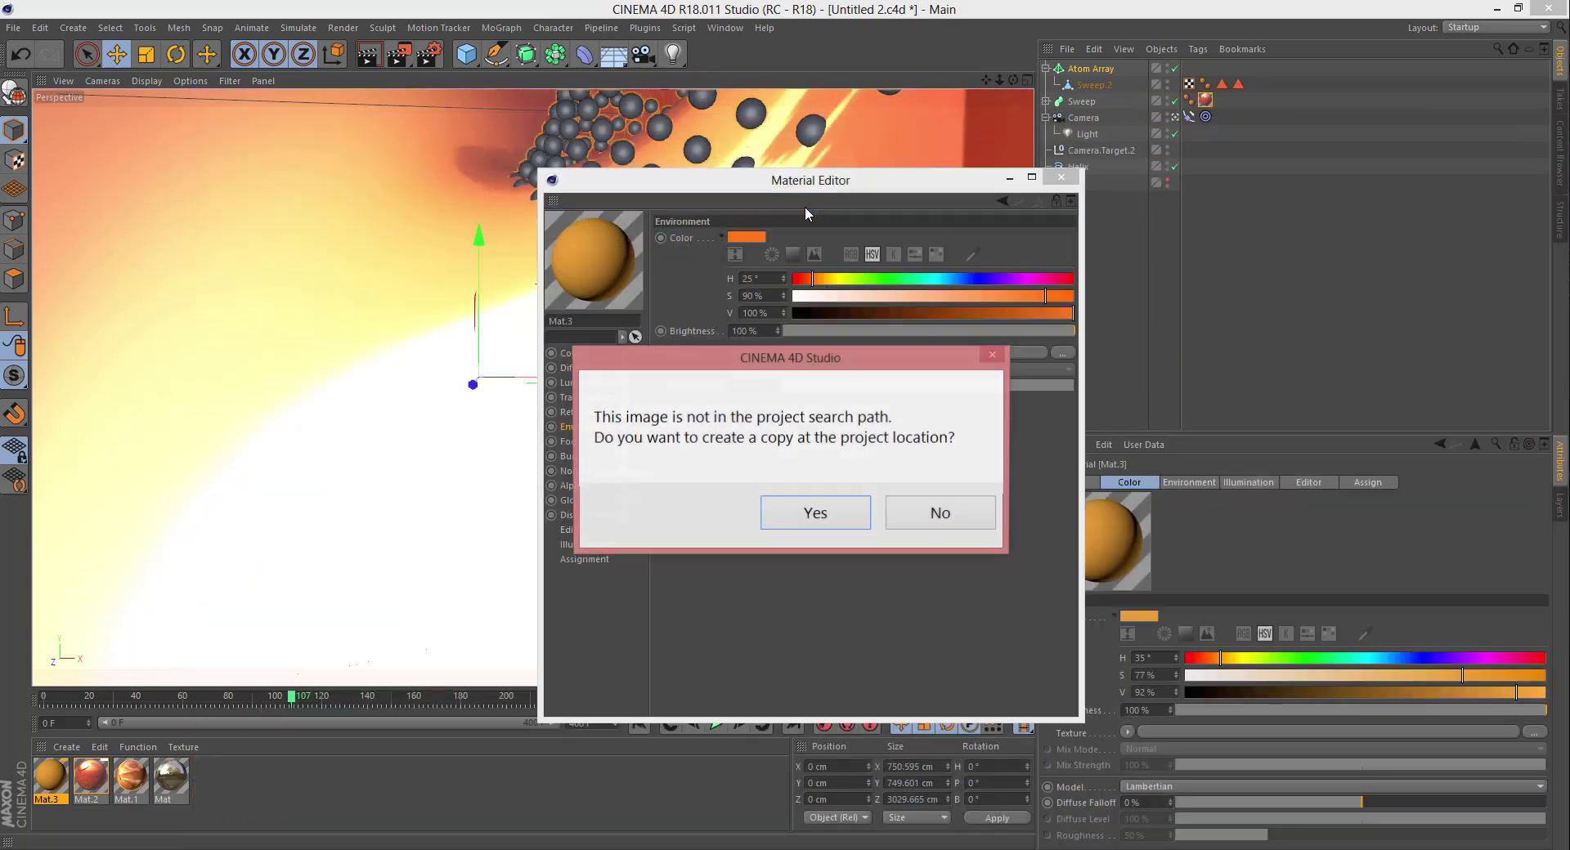
{"action": "left_click", "coordinate": [918, 511]}
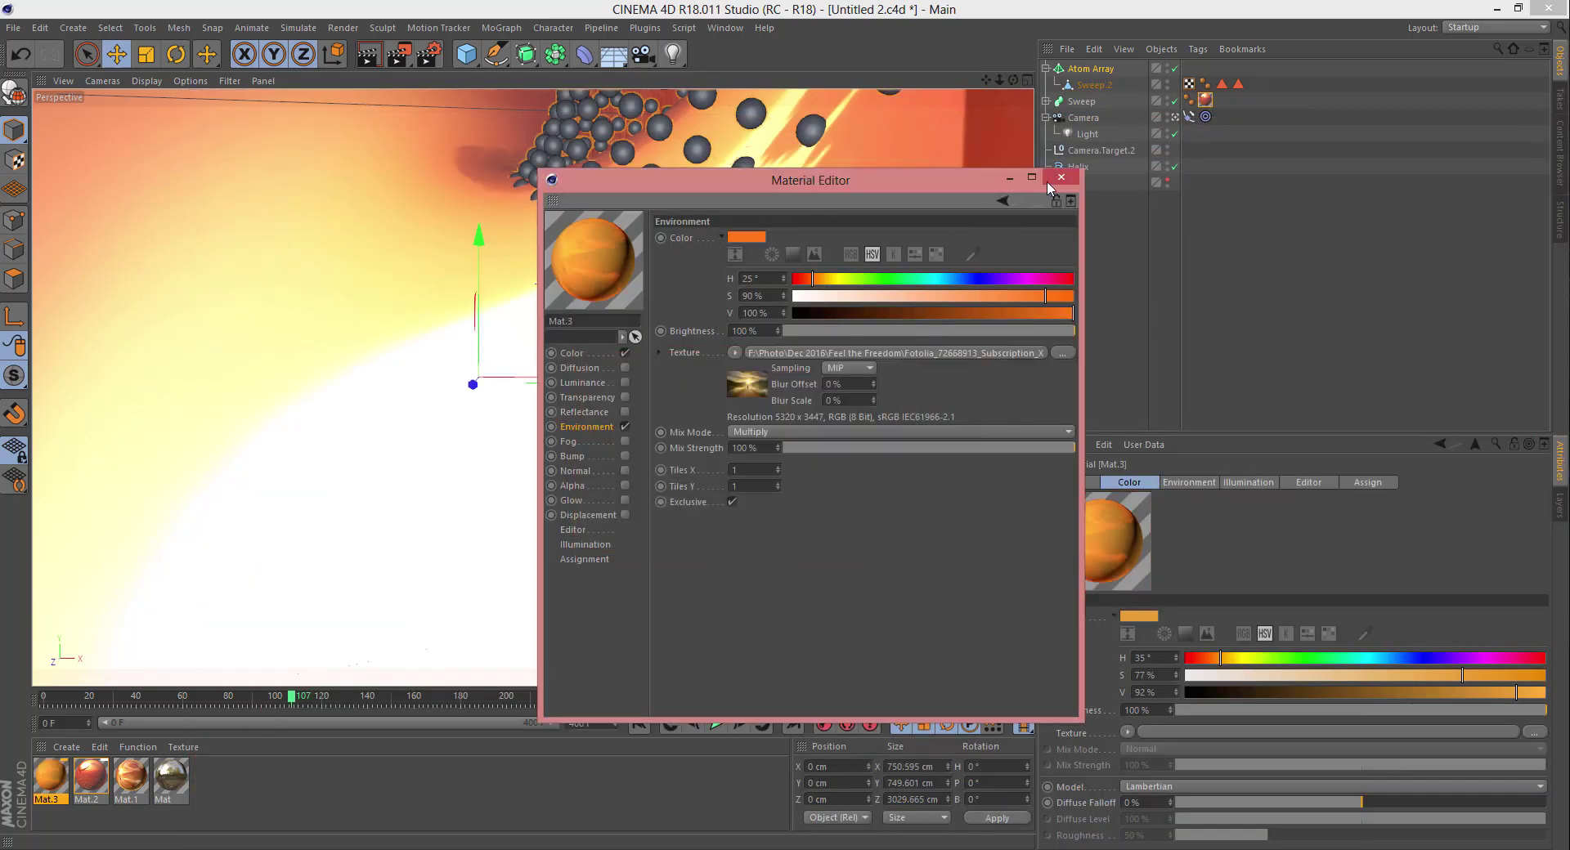
Step: Set the newest material's Environment hue to 50°, apply the material to the Atom Array and preview it at frame 277
{"action": "left_click_drag", "start_coordinate": [816, 284], "coordinate": [834, 284]}
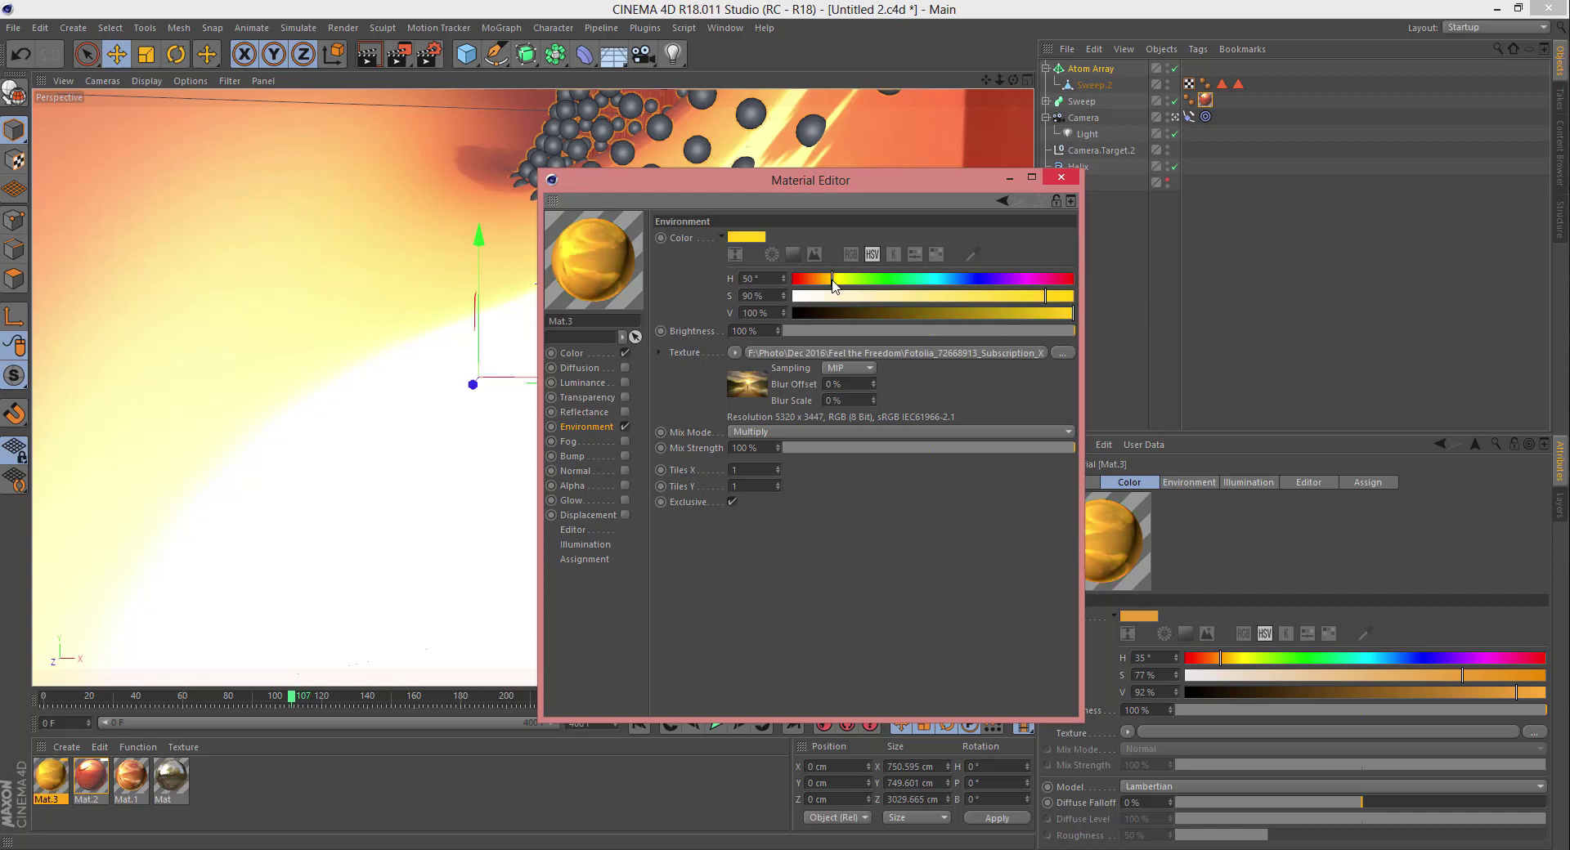
{"action": "left_click", "coordinate": [1065, 179]}
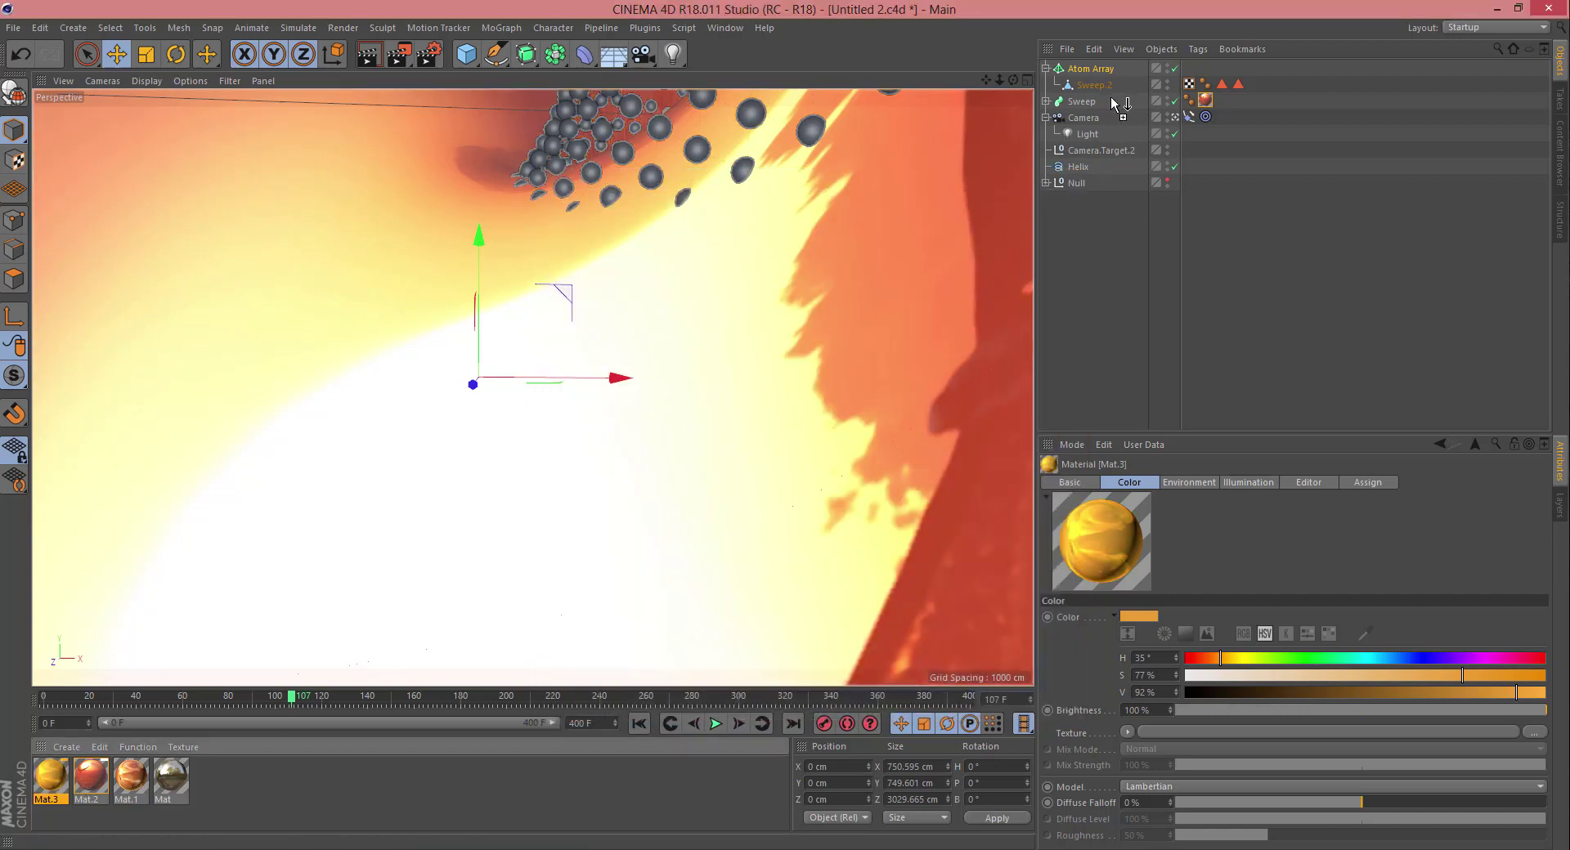
{"action": "left_click_drag", "start_coordinate": [1094, 75], "coordinate": [1094, 72]}
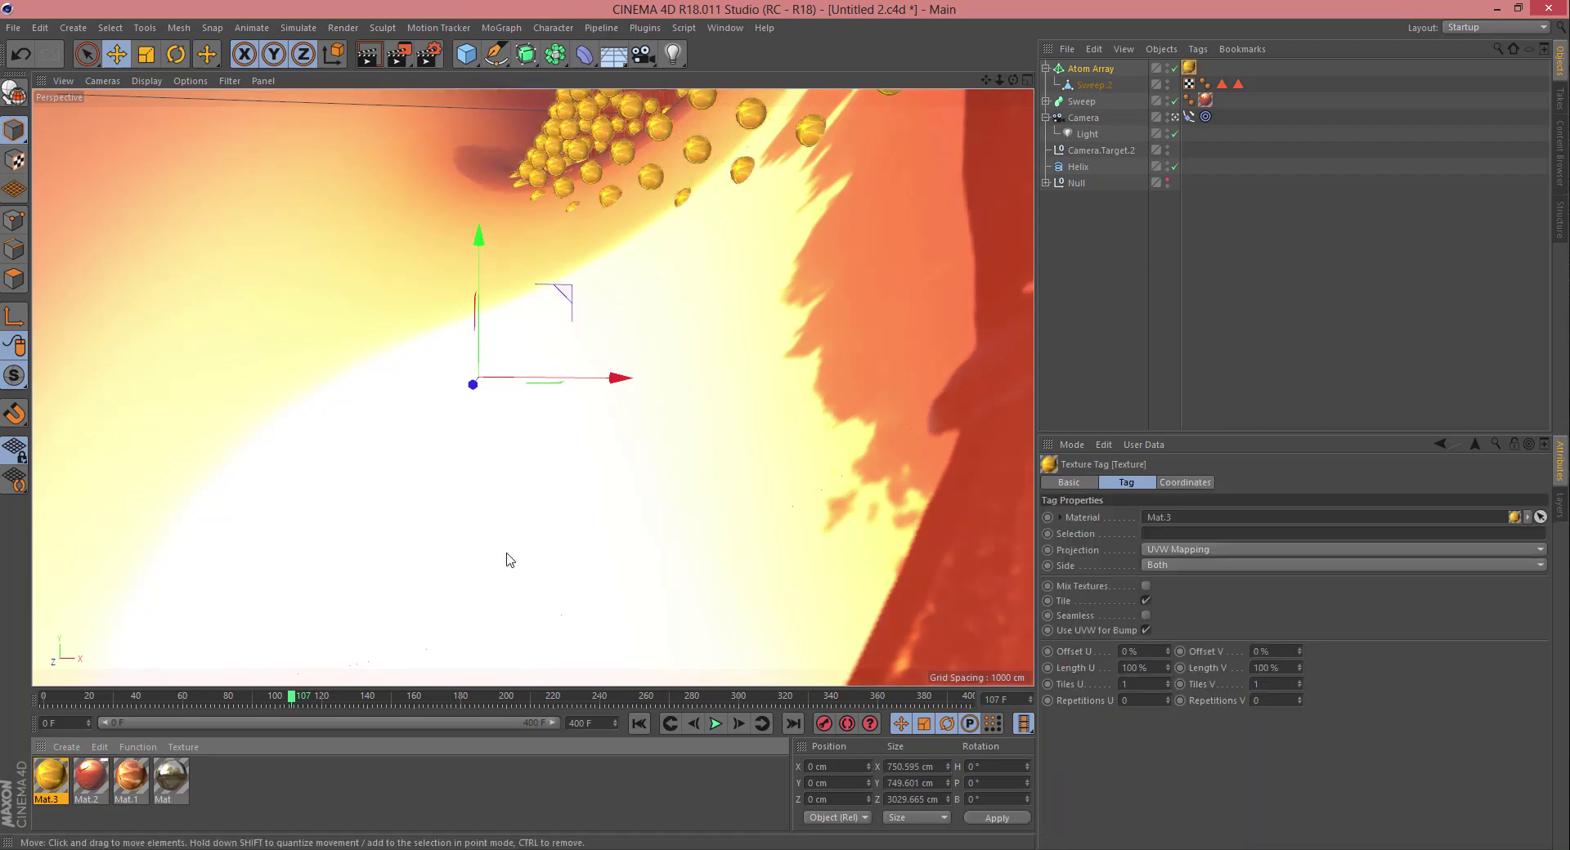
{"action": "left_click_drag", "start_coordinate": [273, 706], "coordinate": [684, 729]}
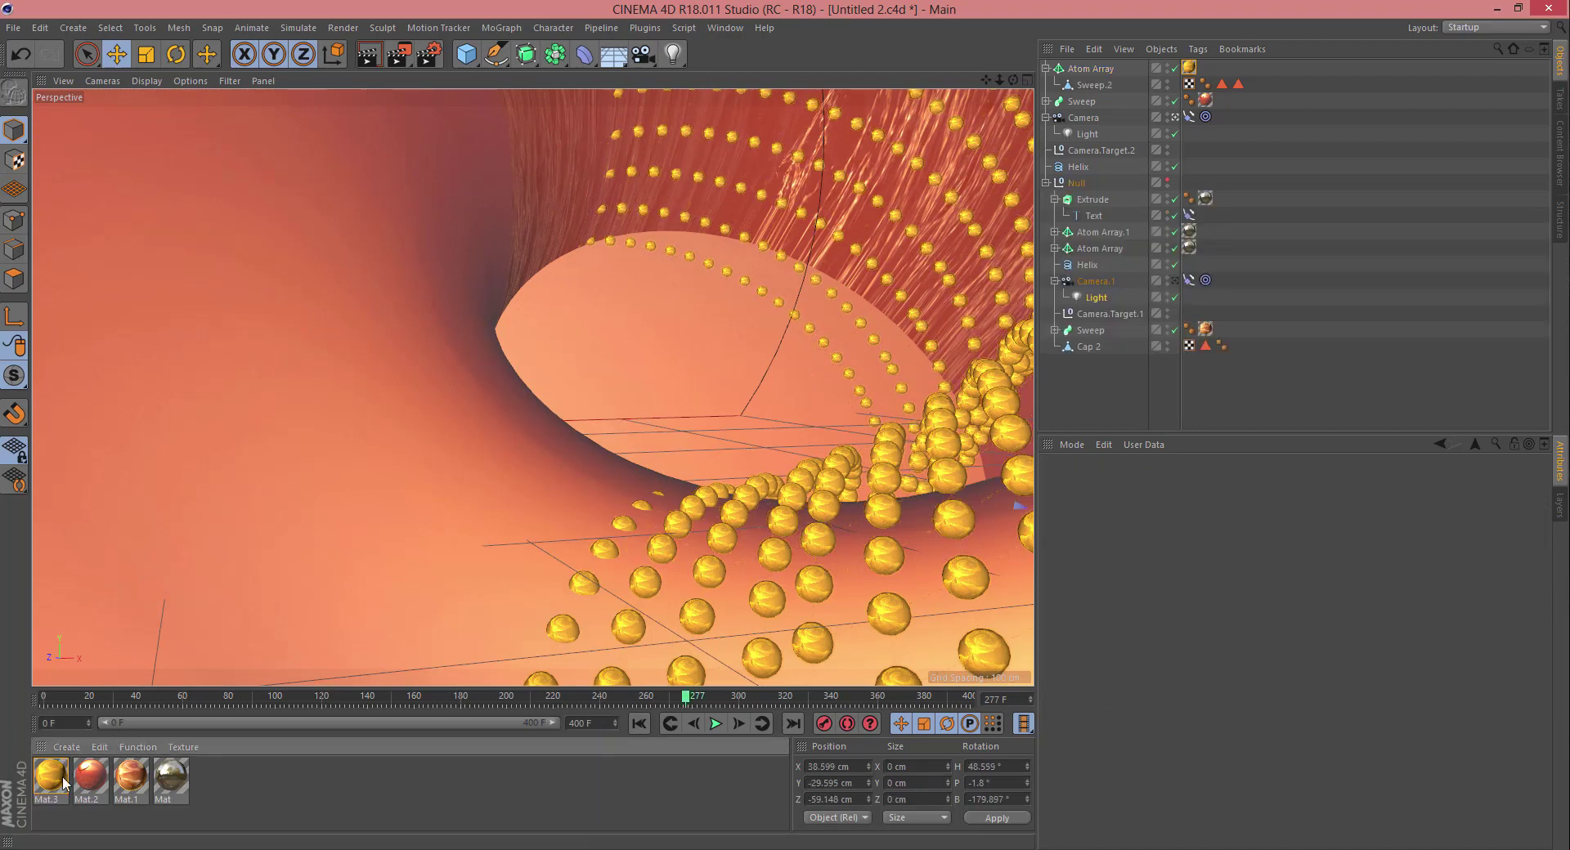
Step: Switch the sphere material from Environment back to Reflectance and replace its default specular with a Beckmann layer
{"action": "double_click", "coordinate": [50, 781]}
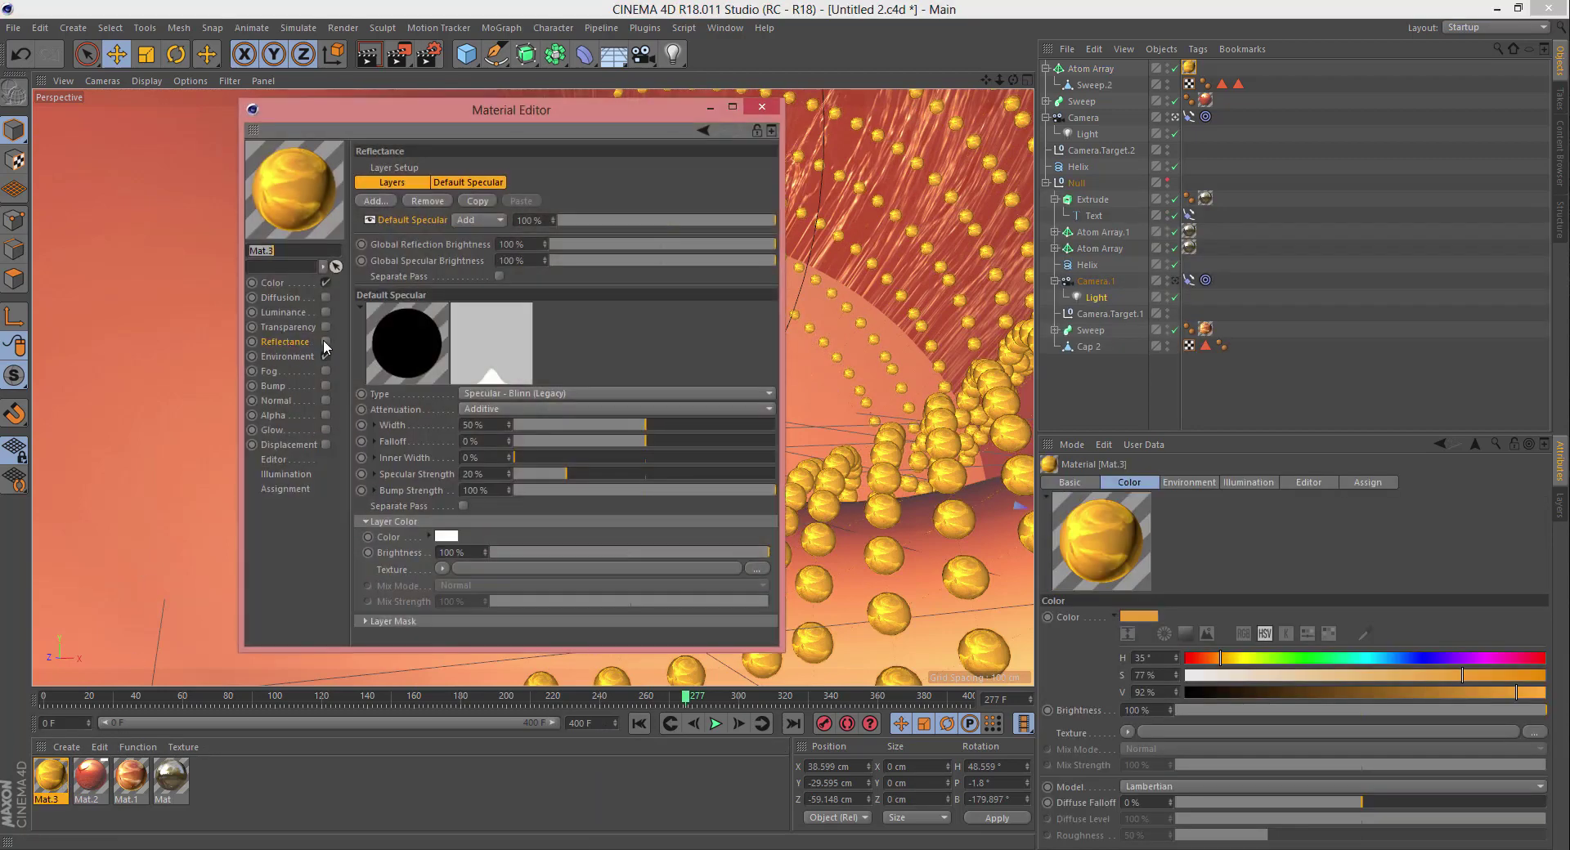
{"action": "left_click", "coordinate": [325, 342]}
{"action": "left_click", "coordinate": [326, 356]}
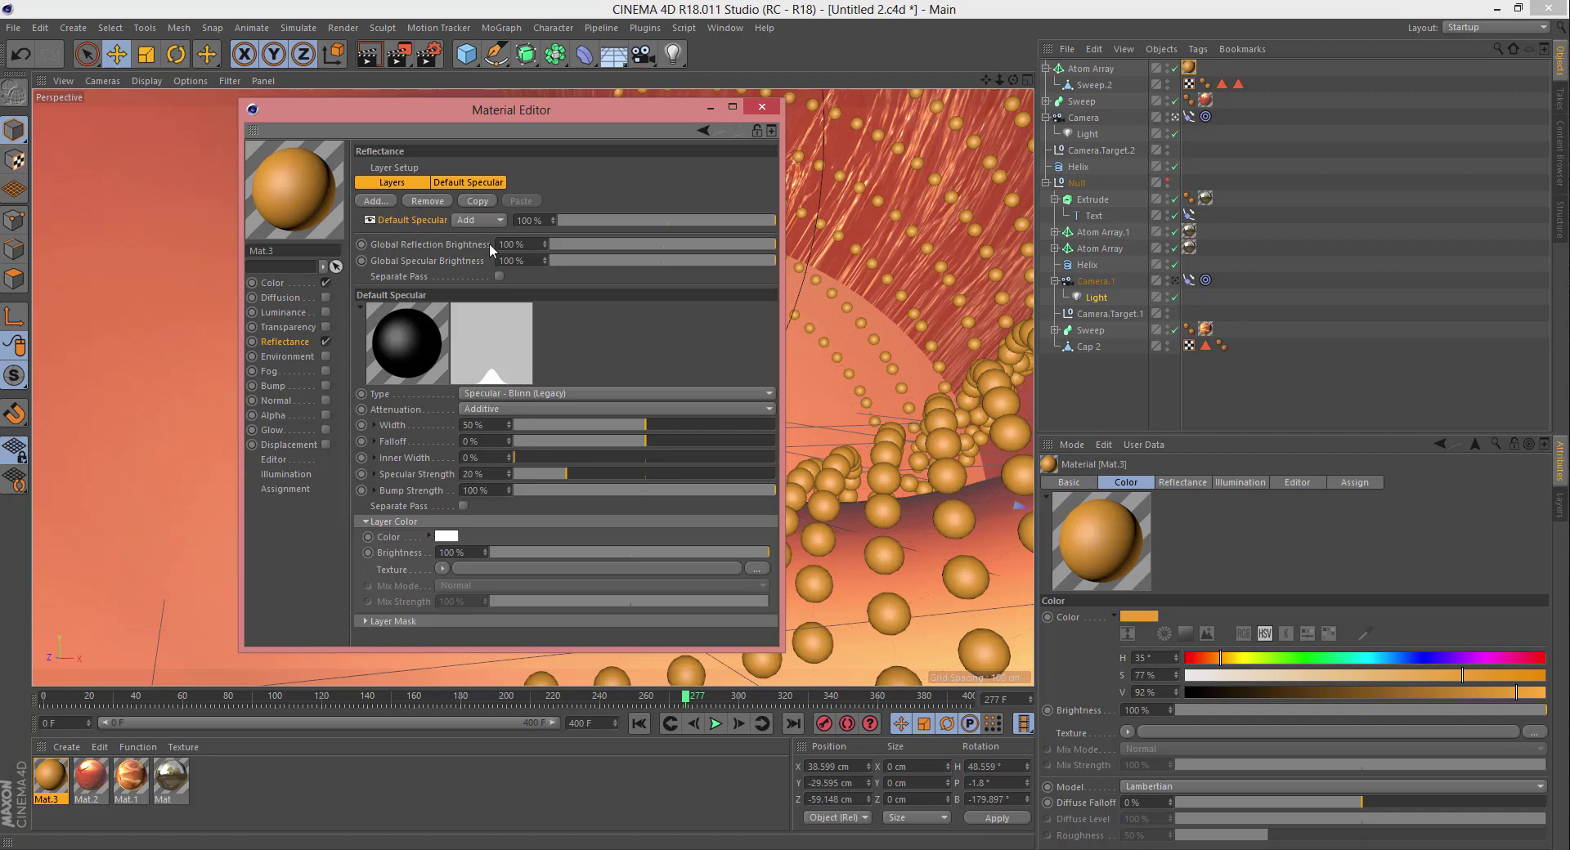
{"action": "left_click", "coordinate": [434, 201]}
{"action": "left_click", "coordinate": [374, 201]}
{"action": "left_click", "coordinate": [493, 203]}
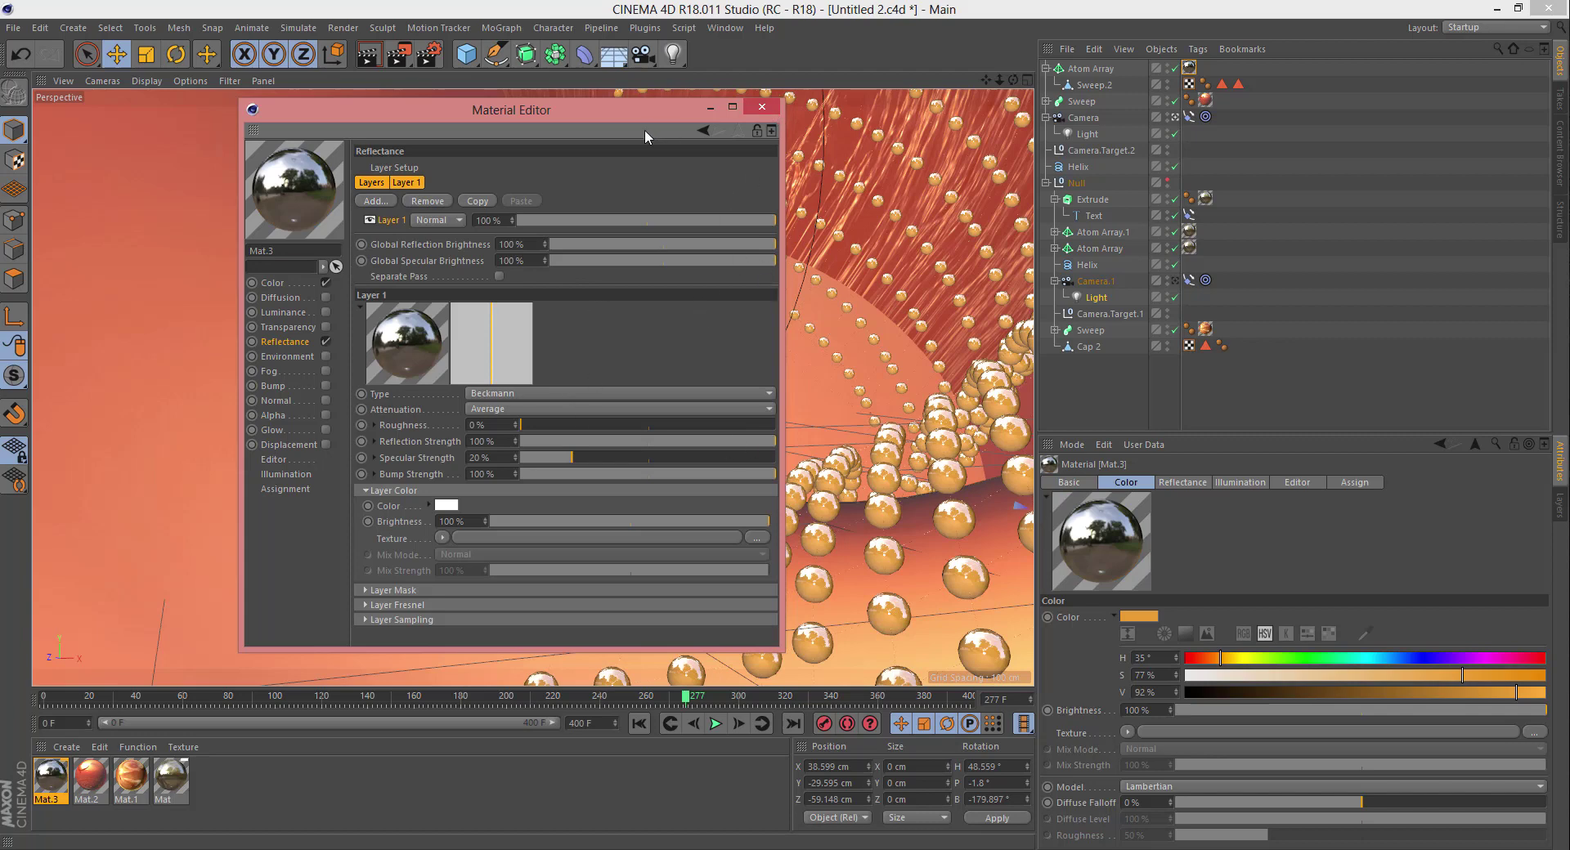
Step: Set the red tunnel material's base colour to H 12°, S 94%, V 80%
{"action": "left_click_drag", "start_coordinate": [640, 116], "coordinate": [1259, 208]}
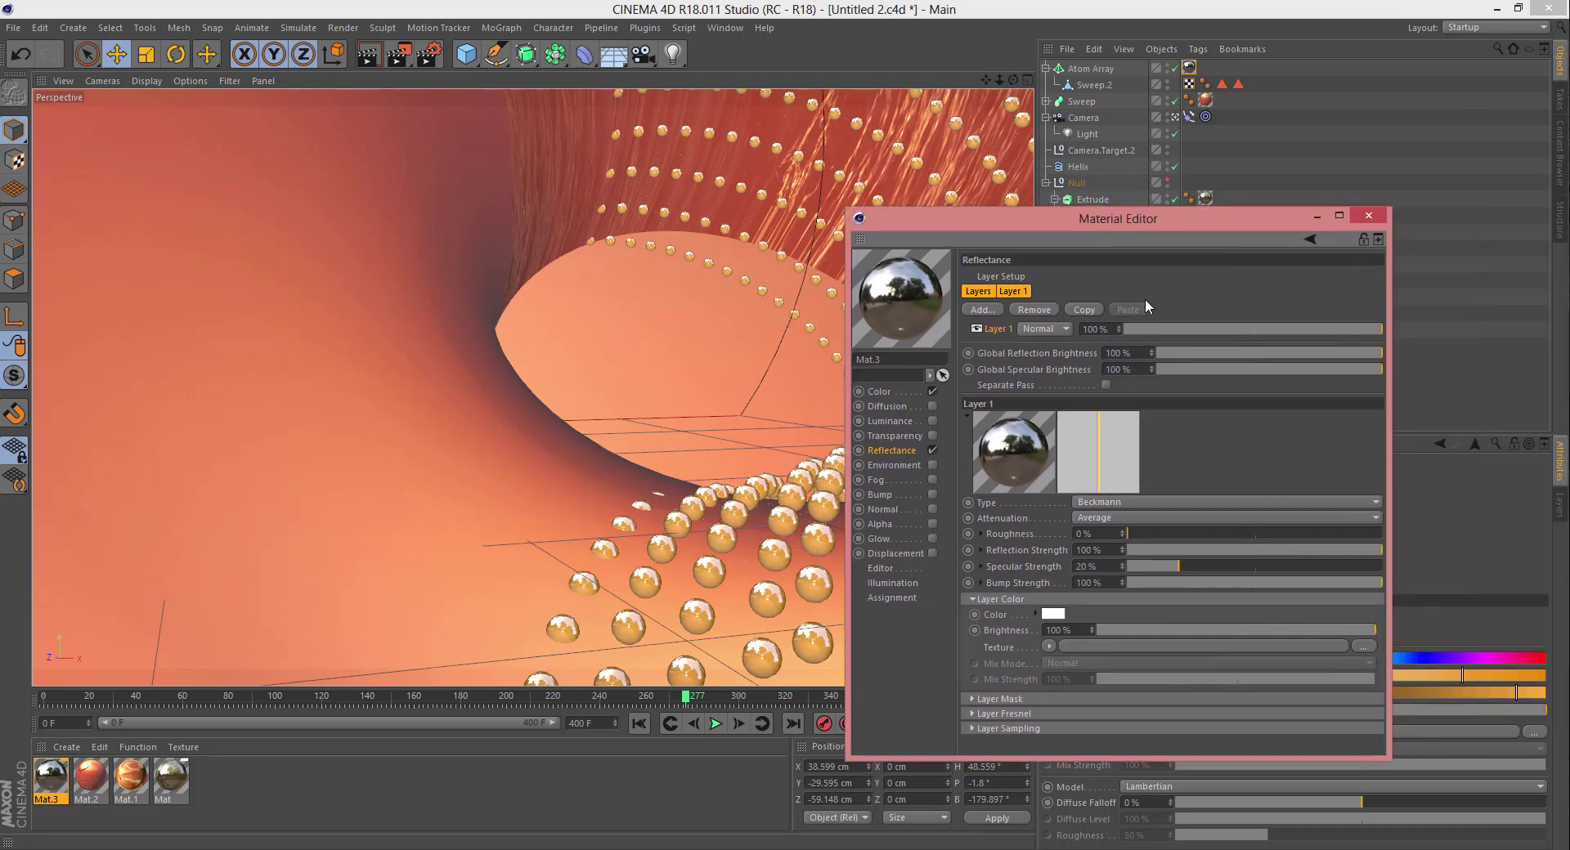
{"action": "left_click", "coordinate": [103, 772]}
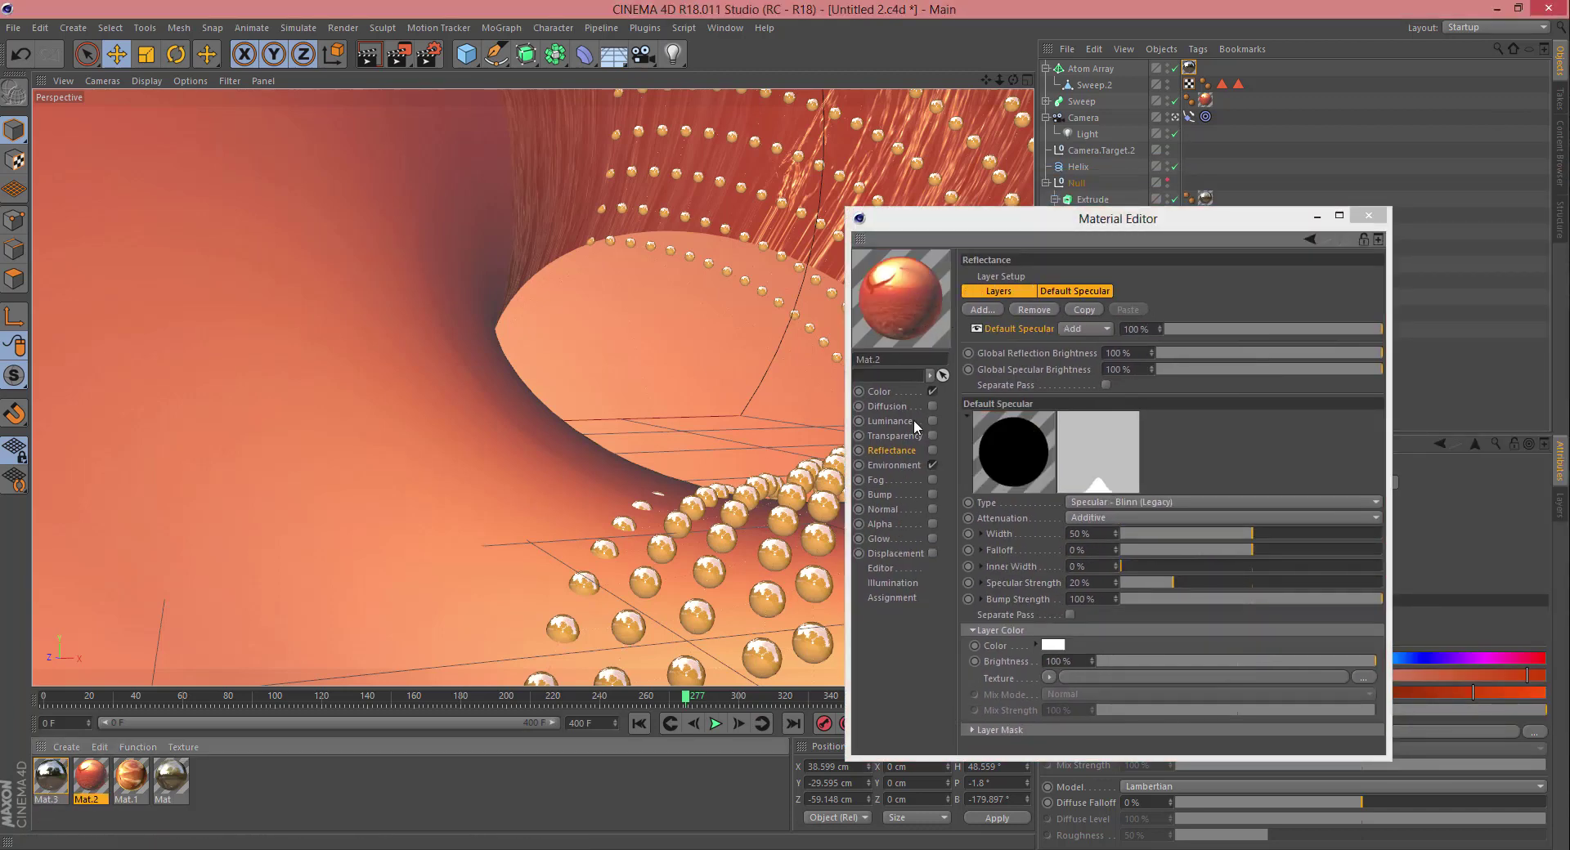
{"action": "left_click", "coordinate": [909, 464]}
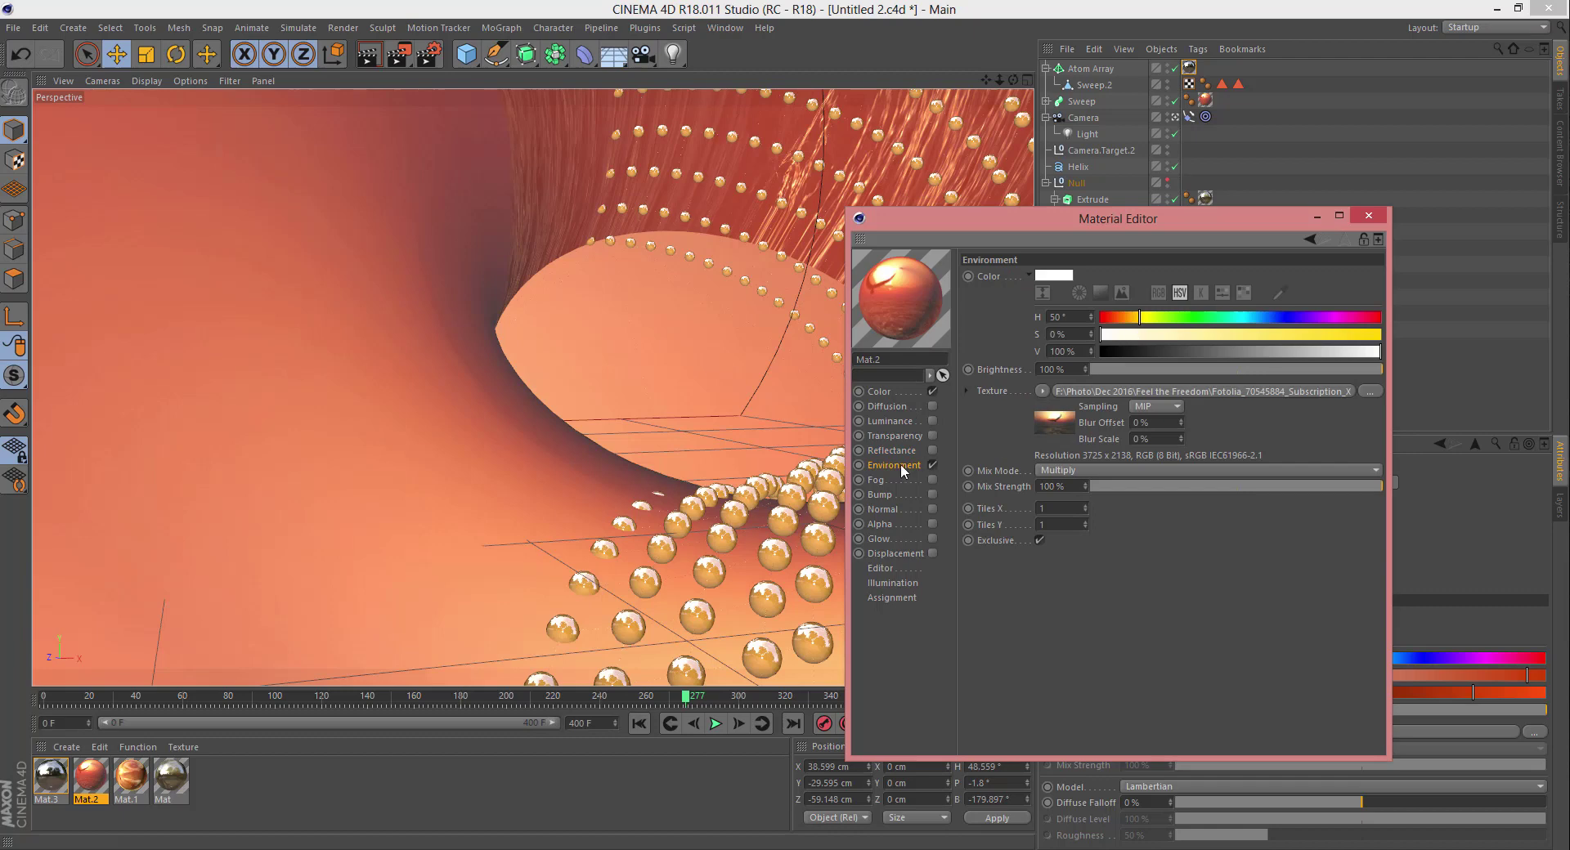
{"action": "left_click", "coordinate": [886, 395]}
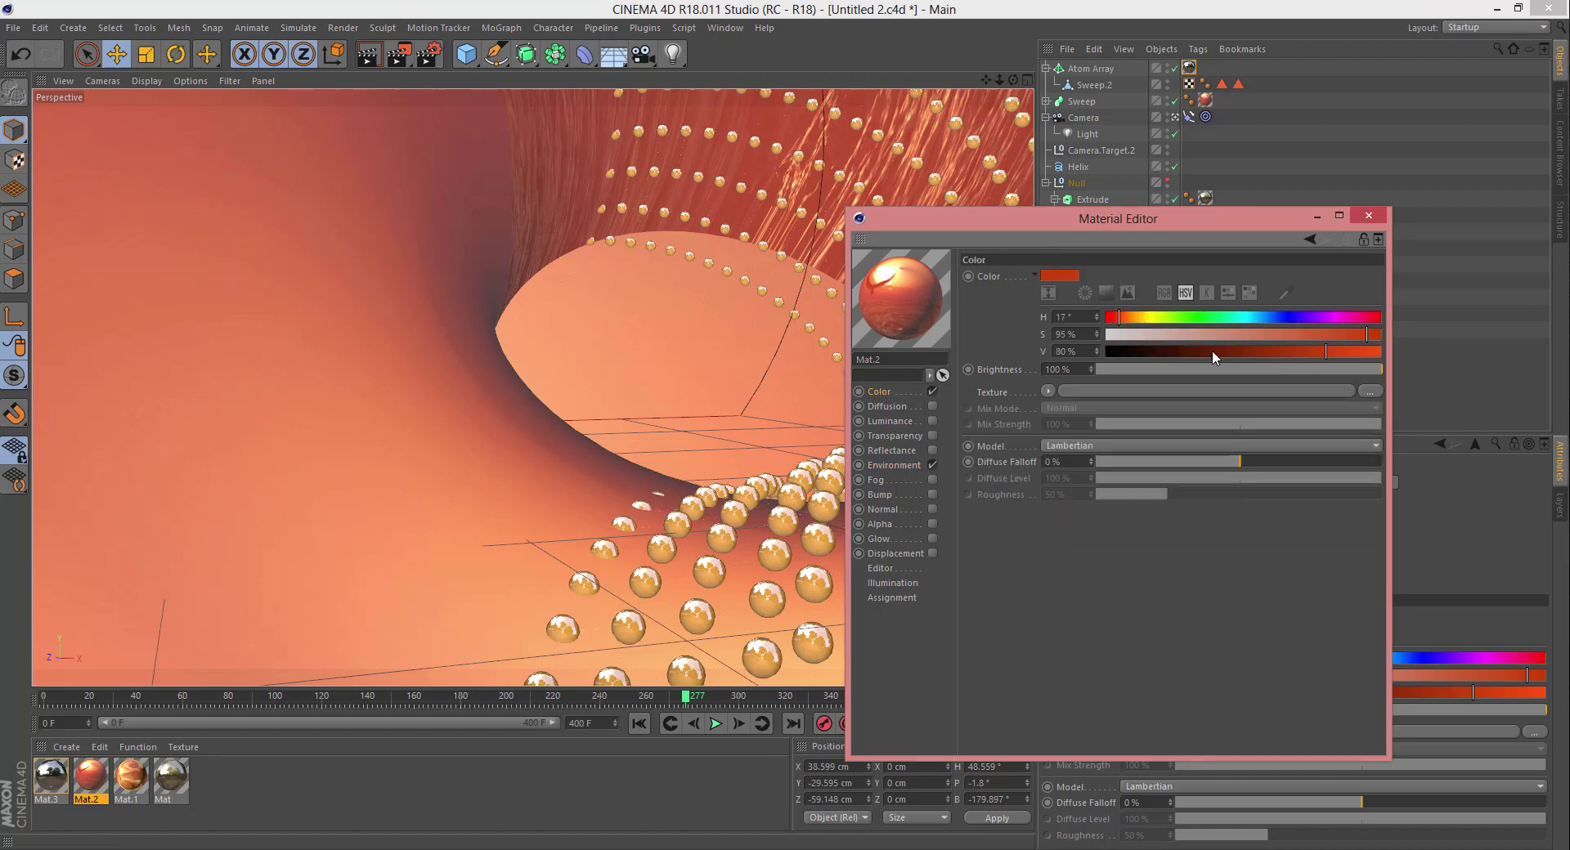
{"action": "left_click_drag", "start_coordinate": [1369, 338], "coordinate": [1362, 339]}
{"action": "left_click_drag", "start_coordinate": [1133, 323], "coordinate": [1117, 324]}
{"action": "left_click", "coordinate": [1363, 214]}
Step: Preview the recoloured tunnel and reflective spheres along the timeline between about frames 165 and 205, stopping at frame 170
{"action": "left_click", "coordinate": [428, 699]}
{"action": "left_click_drag", "start_coordinate": [424, 703], "coordinate": [483, 693]}
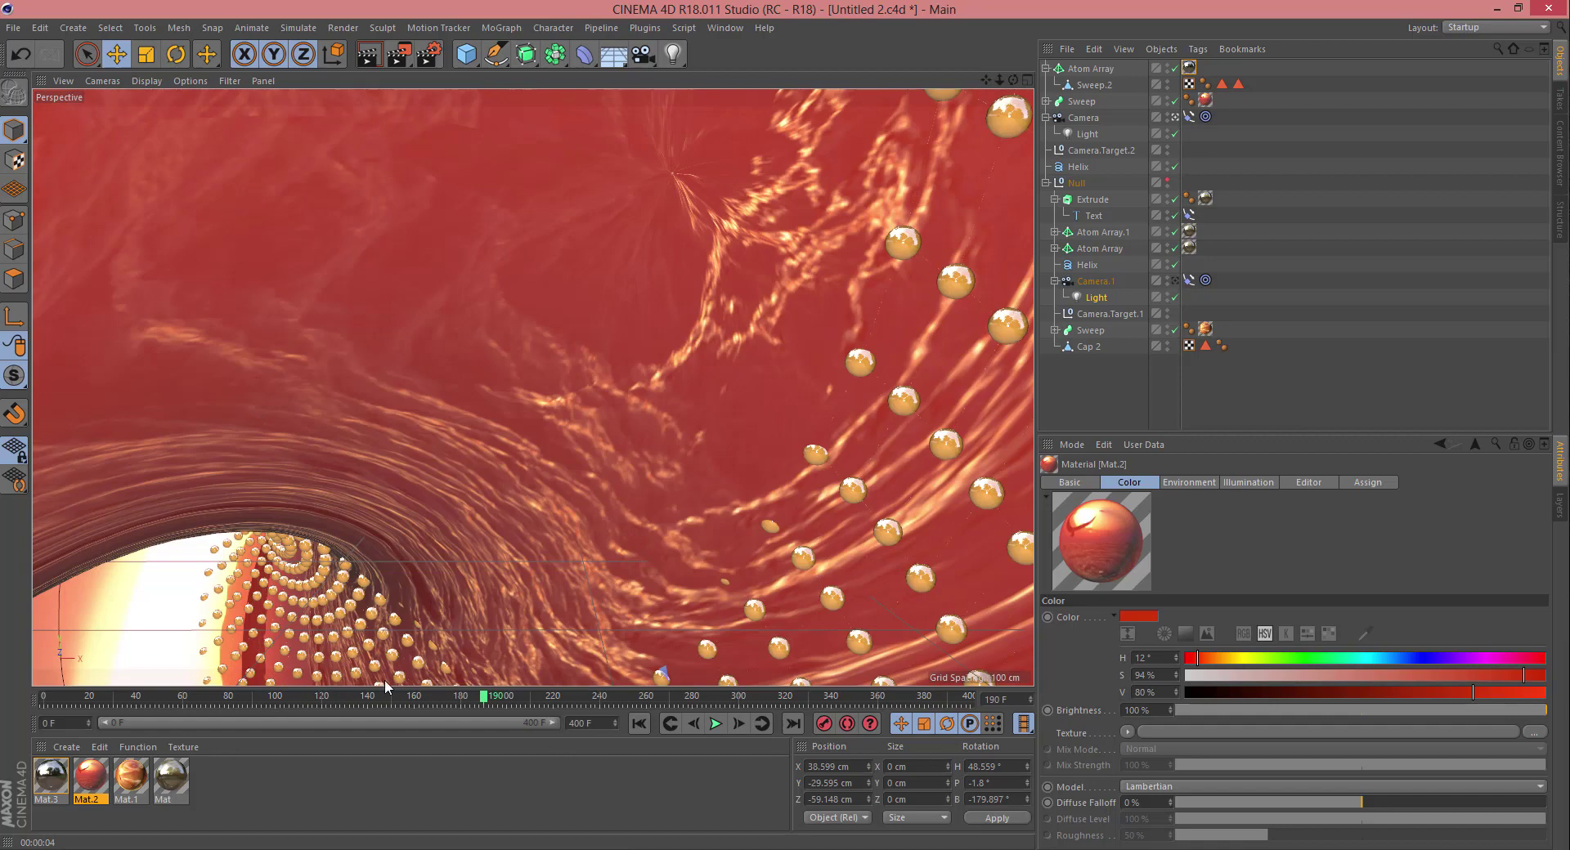
{"action": "left_click_drag", "start_coordinate": [481, 696], "coordinate": [370, 710]}
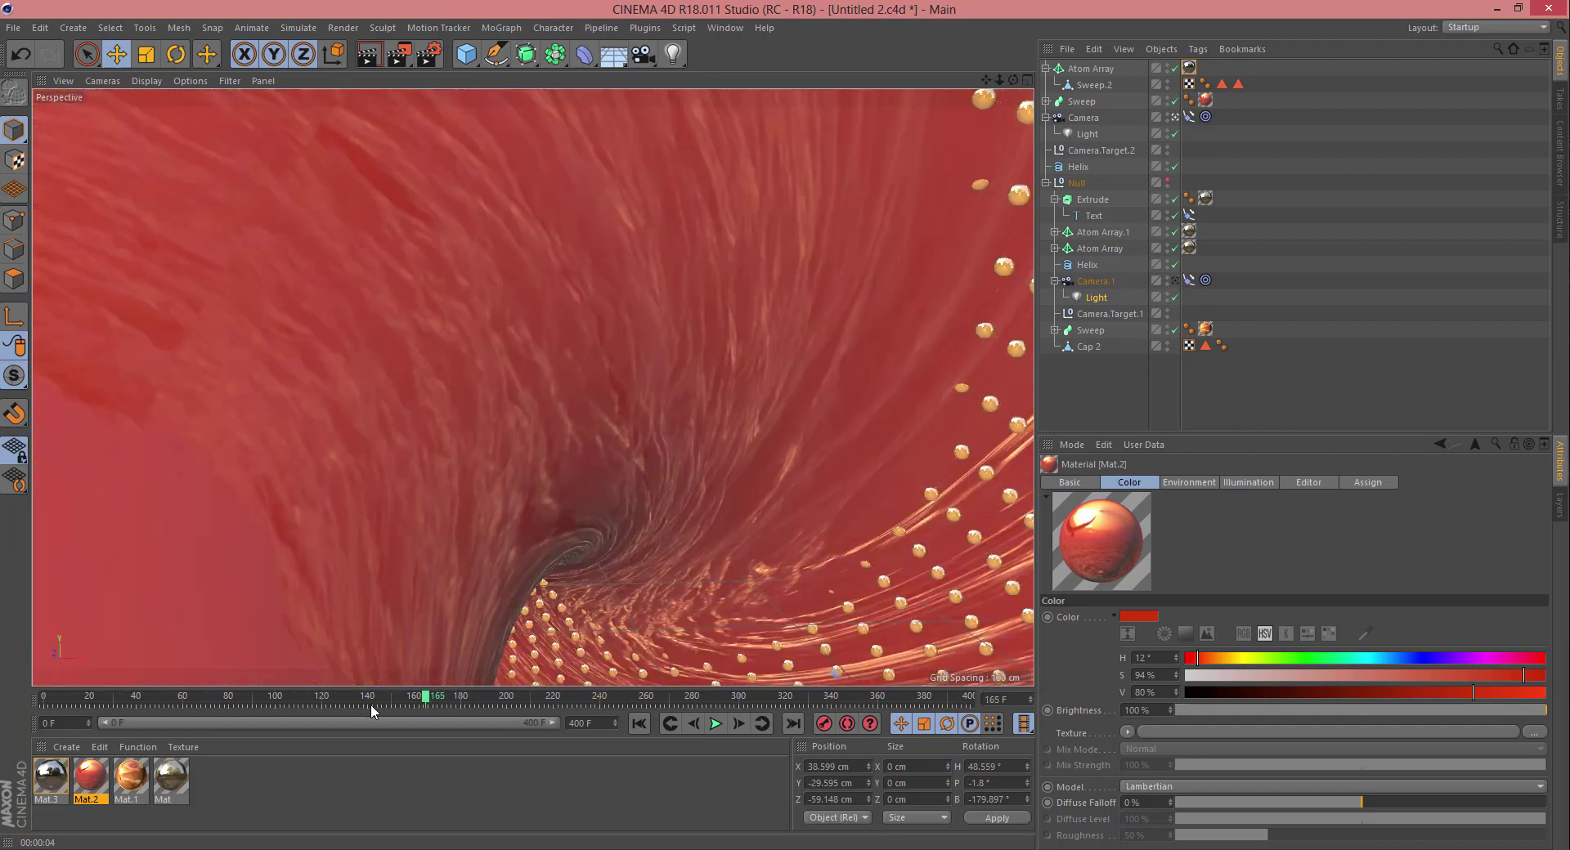
{"action": "left_click_drag", "start_coordinate": [426, 697], "coordinate": [528, 697]}
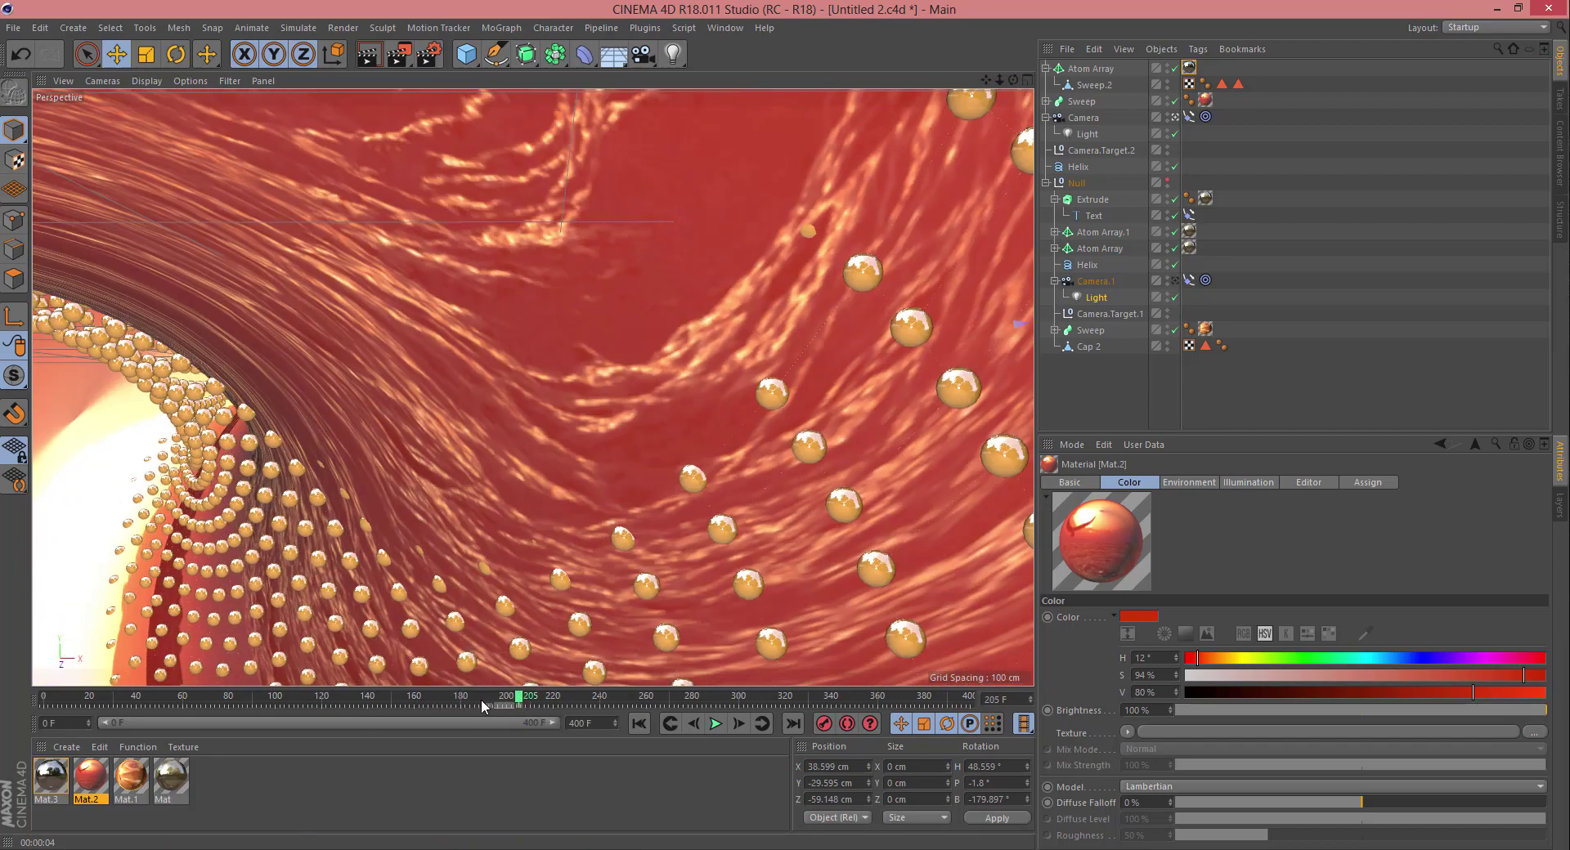
{"action": "mouse_move", "coordinate": [445, 694]}
{"action": "left_mouse_down"}
{"action": "mouse_move", "coordinate": [306, 708]}
{"action": "mouse_move", "coordinate": [438, 703]}
{"action": "left_mouse_up"}
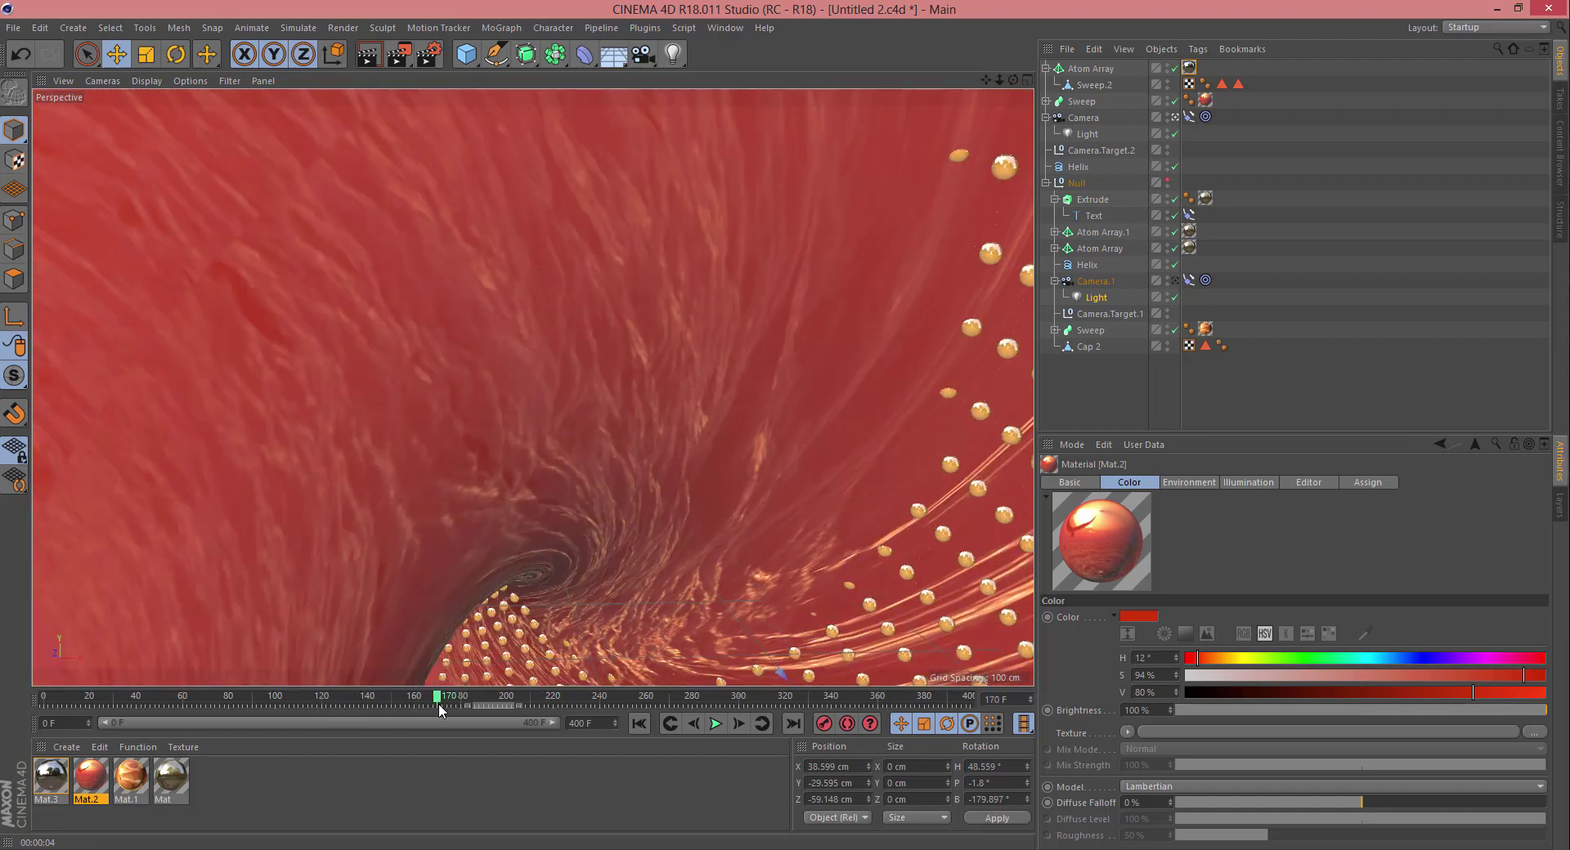
Step: Replace the red tunnel material's Environment texture with Fotolia_72668913_Subscription_XXL.jpg
{"action": "double_click", "coordinate": [91, 776]}
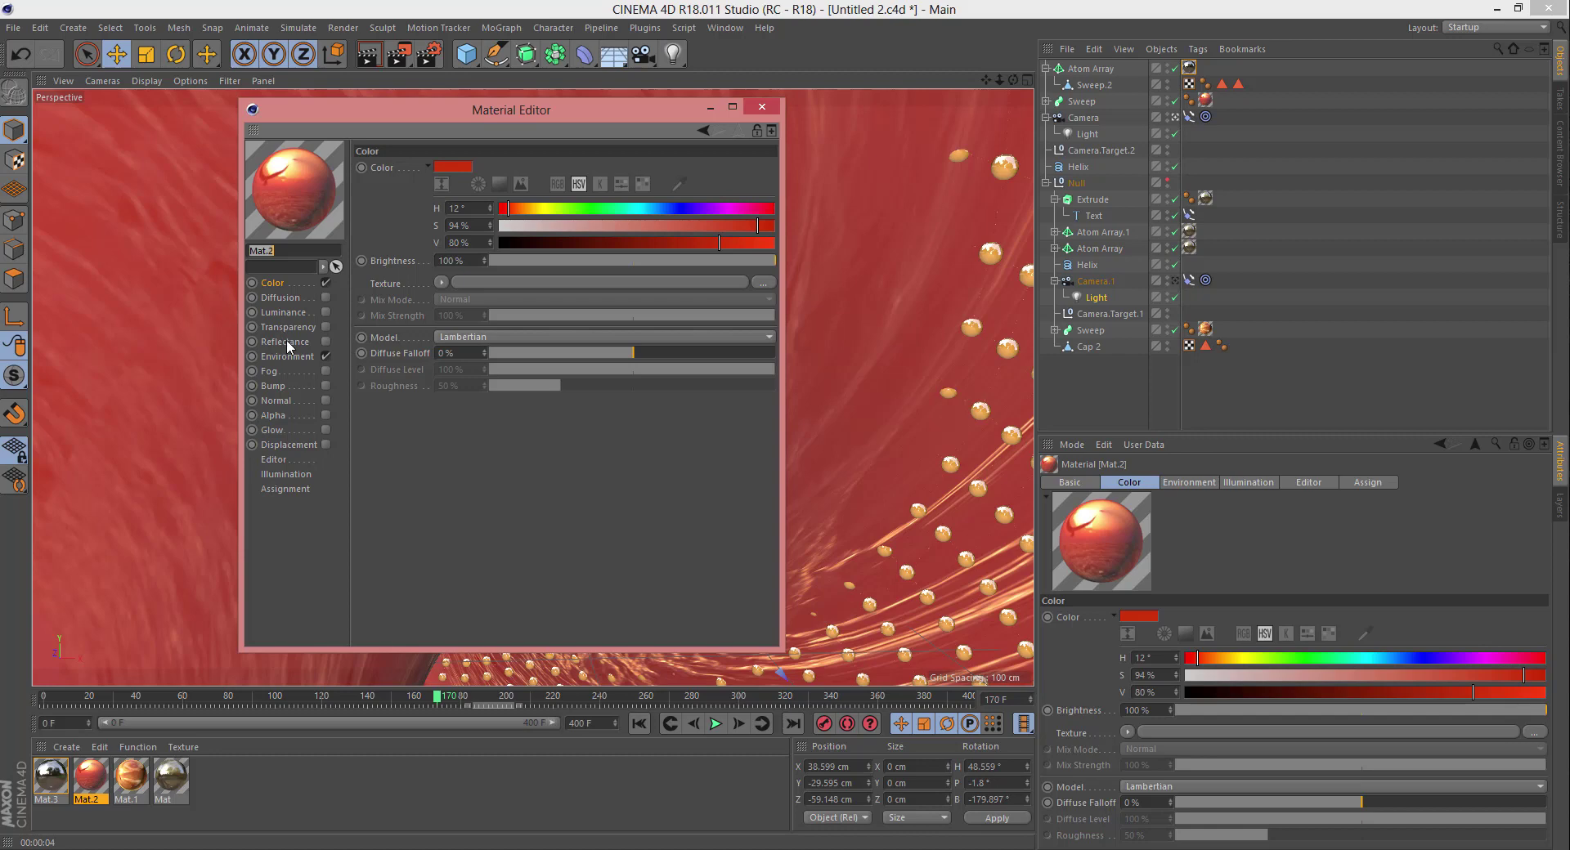
{"action": "left_click", "coordinate": [288, 356]}
{"action": "left_click", "coordinate": [434, 316]}
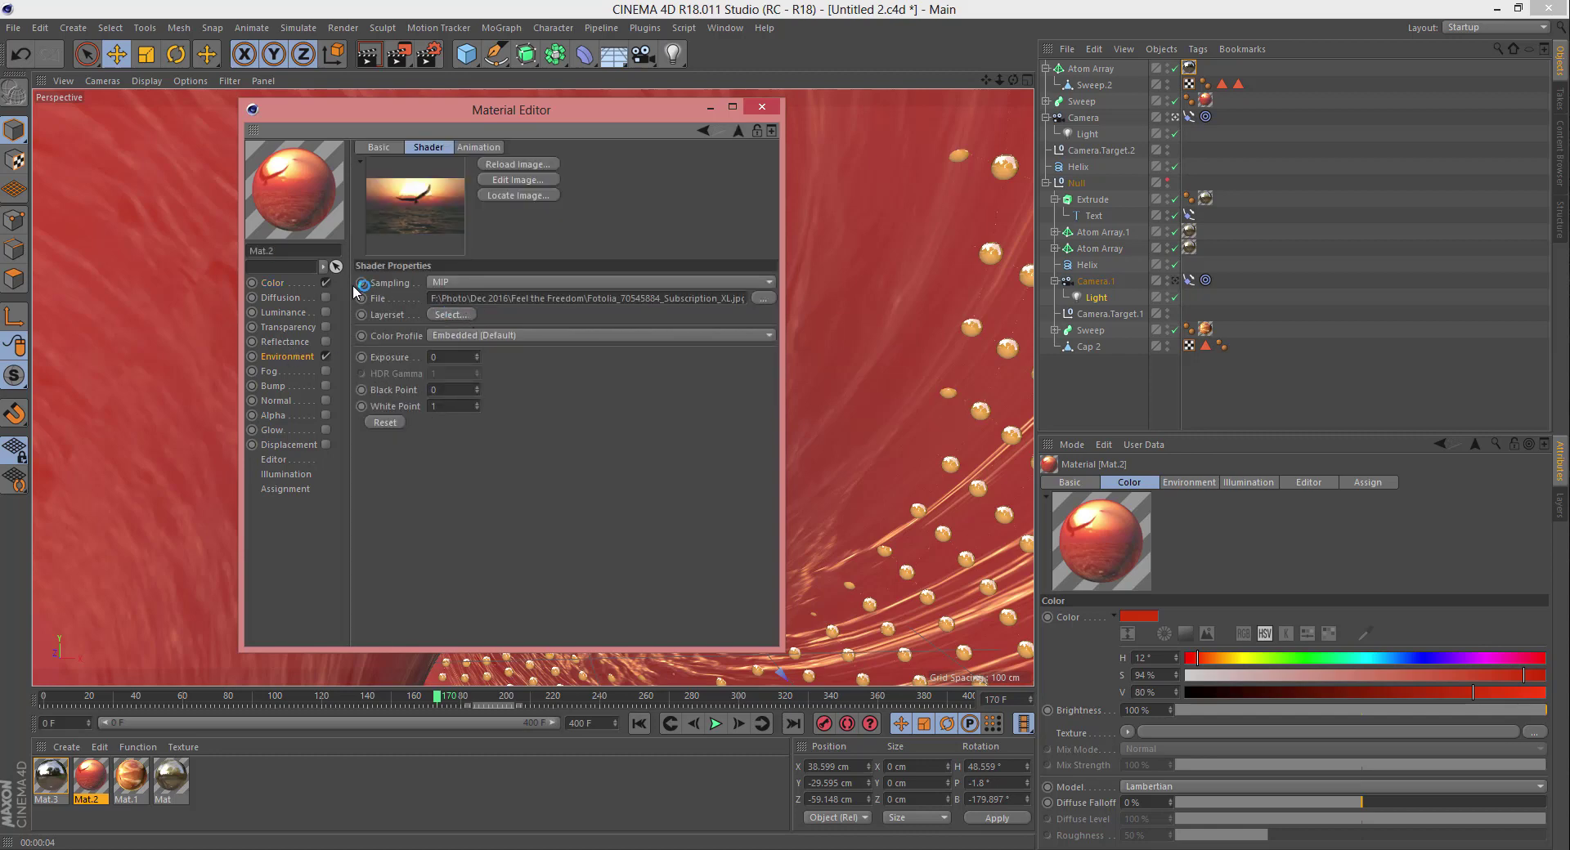
{"action": "left_click", "coordinate": [286, 357]}
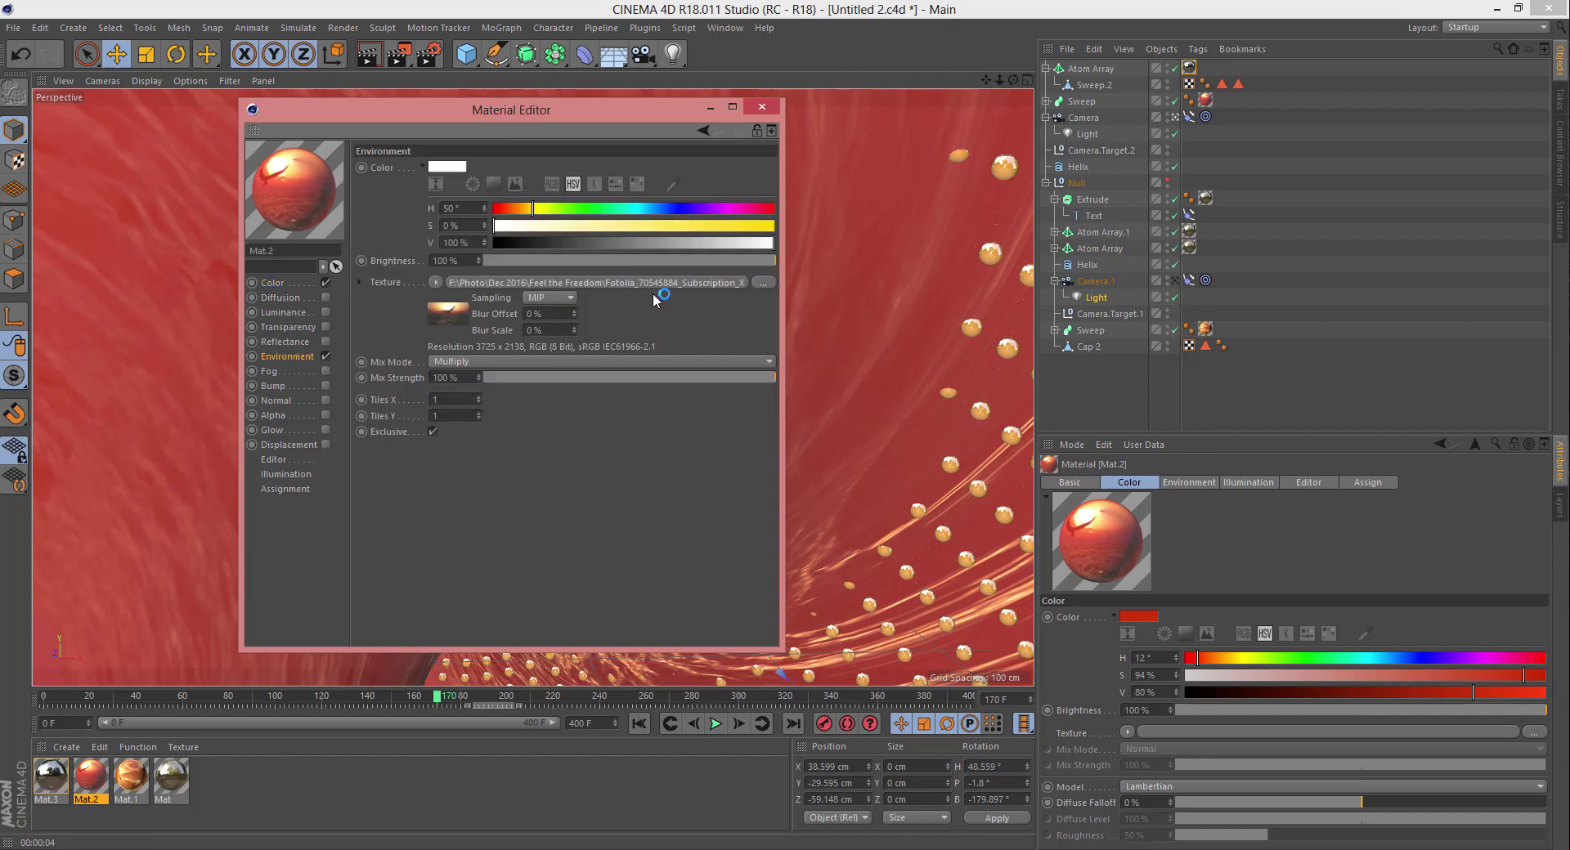
{"action": "left_click", "coordinate": [762, 284]}
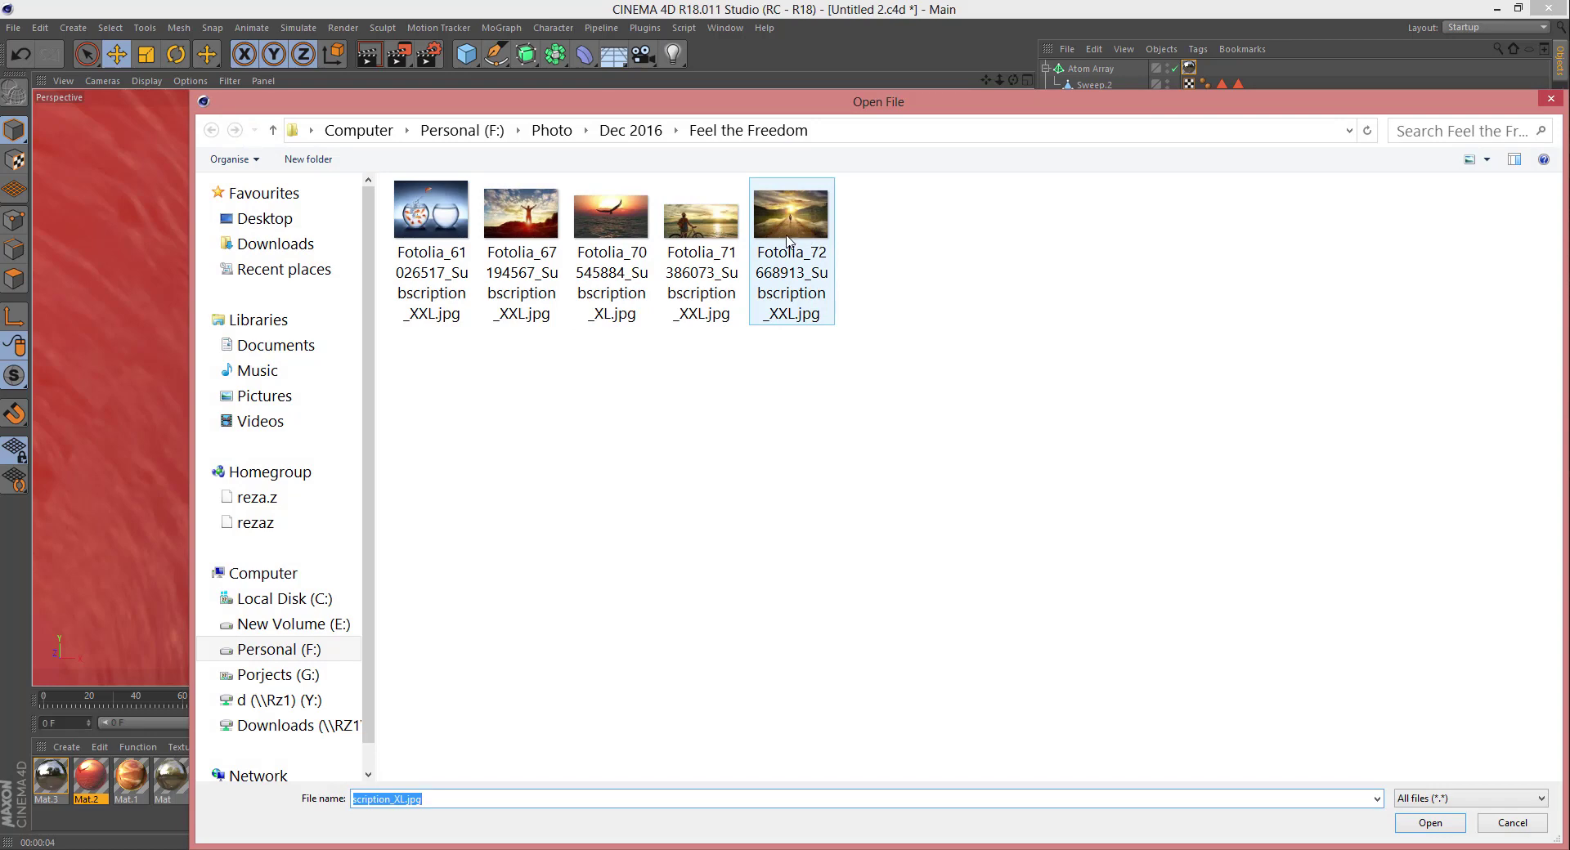
{"action": "key", "text": "Return"}
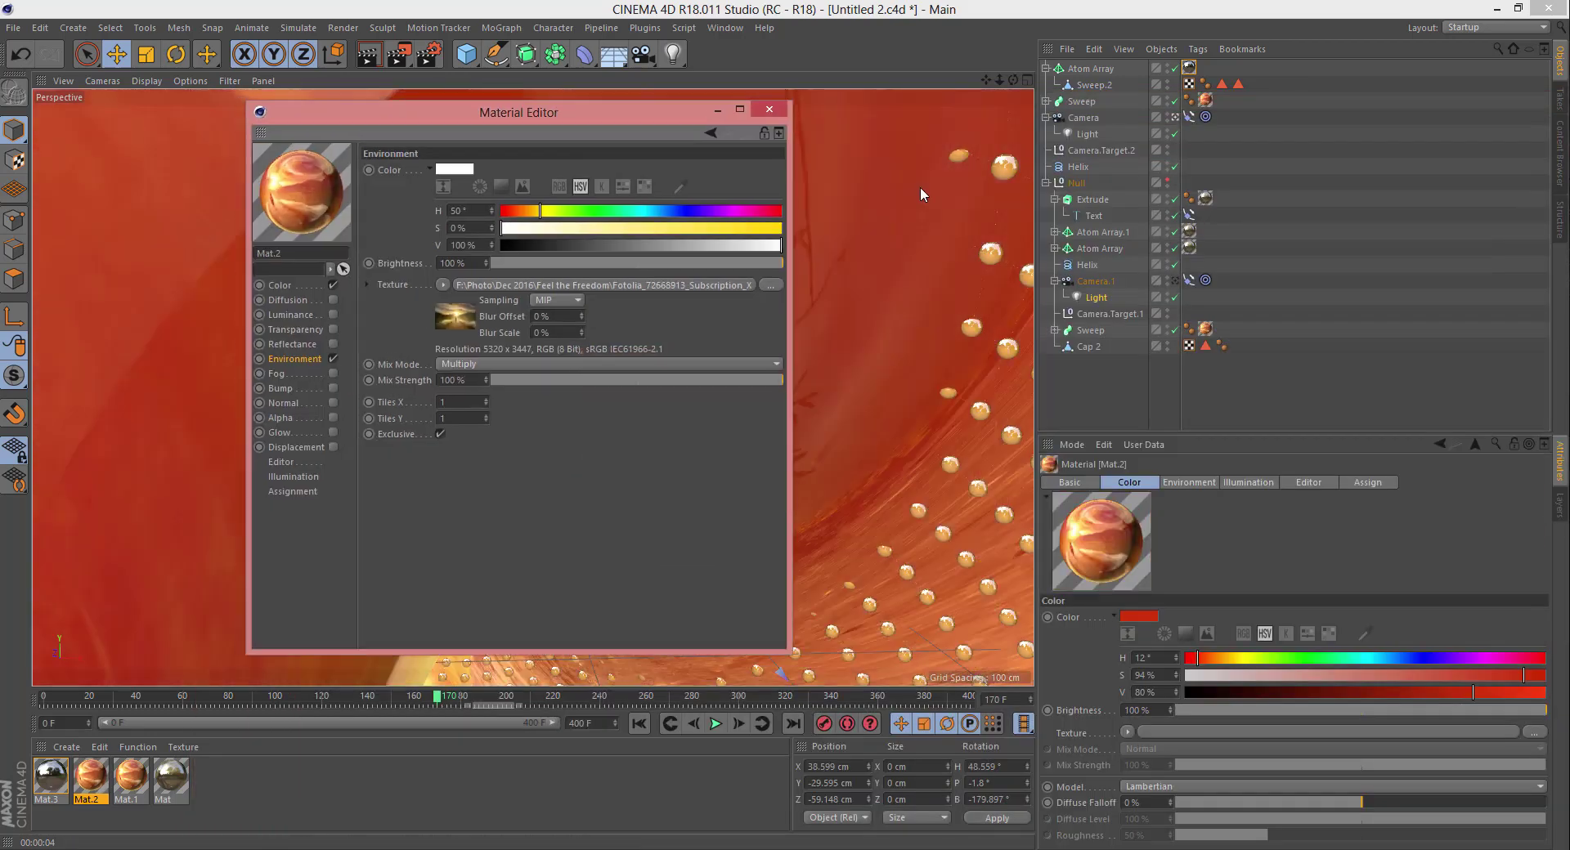
Step: Preview the retextured tunnel back to frame 52 and close the material settings
{"action": "left_click_drag", "start_coordinate": [556, 116], "coordinate": [1252, 232]}
{"action": "left_click", "coordinate": [468, 695]}
{"action": "left_click_drag", "start_coordinate": [468, 695], "coordinate": [163, 695]}
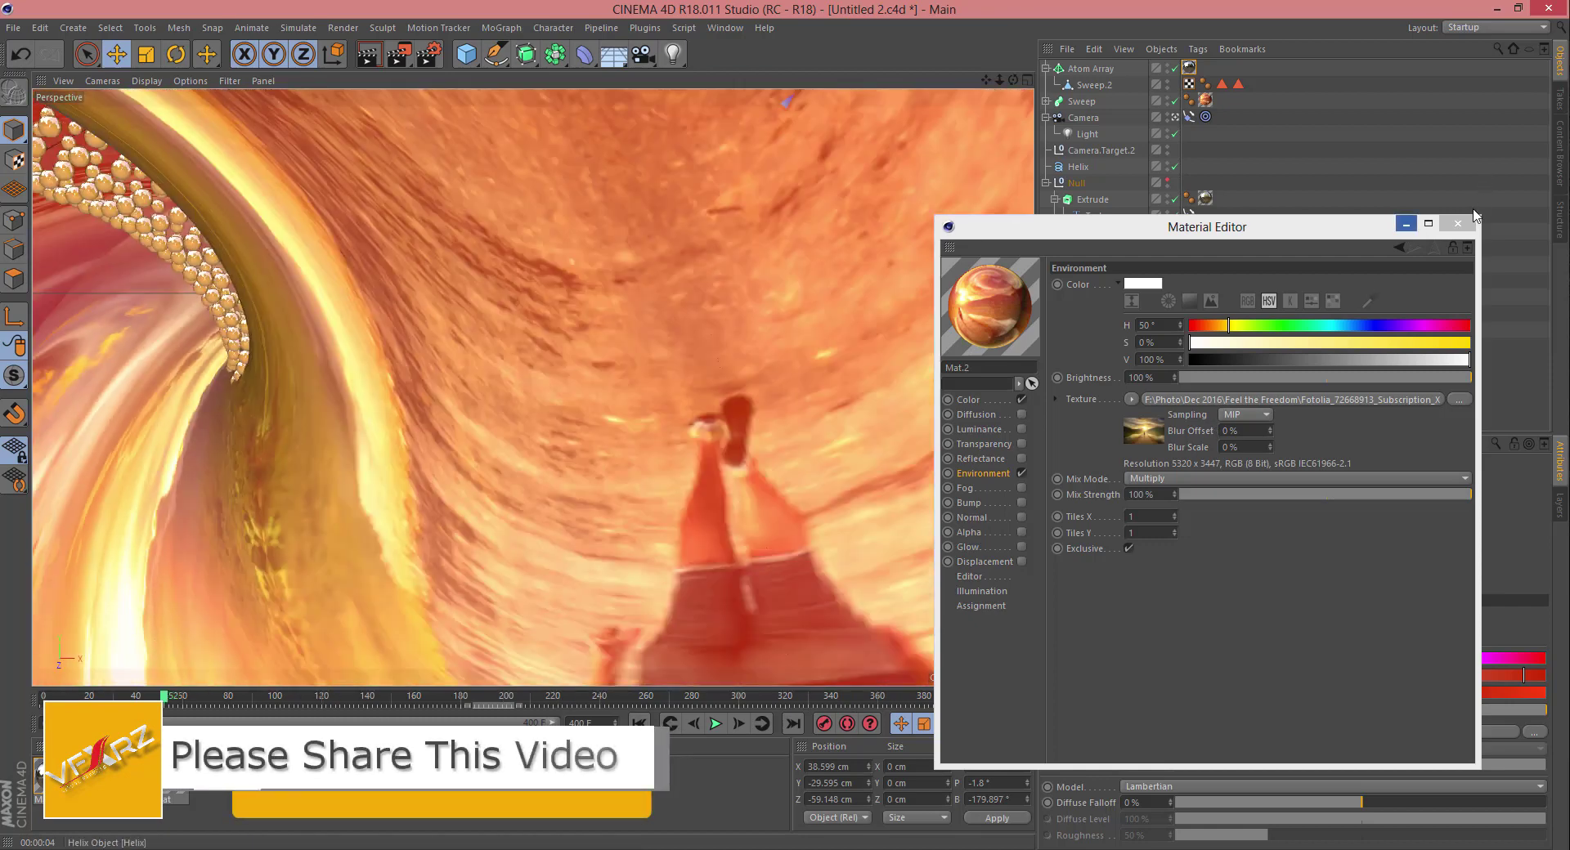
{"action": "left_click", "coordinate": [1458, 223]}
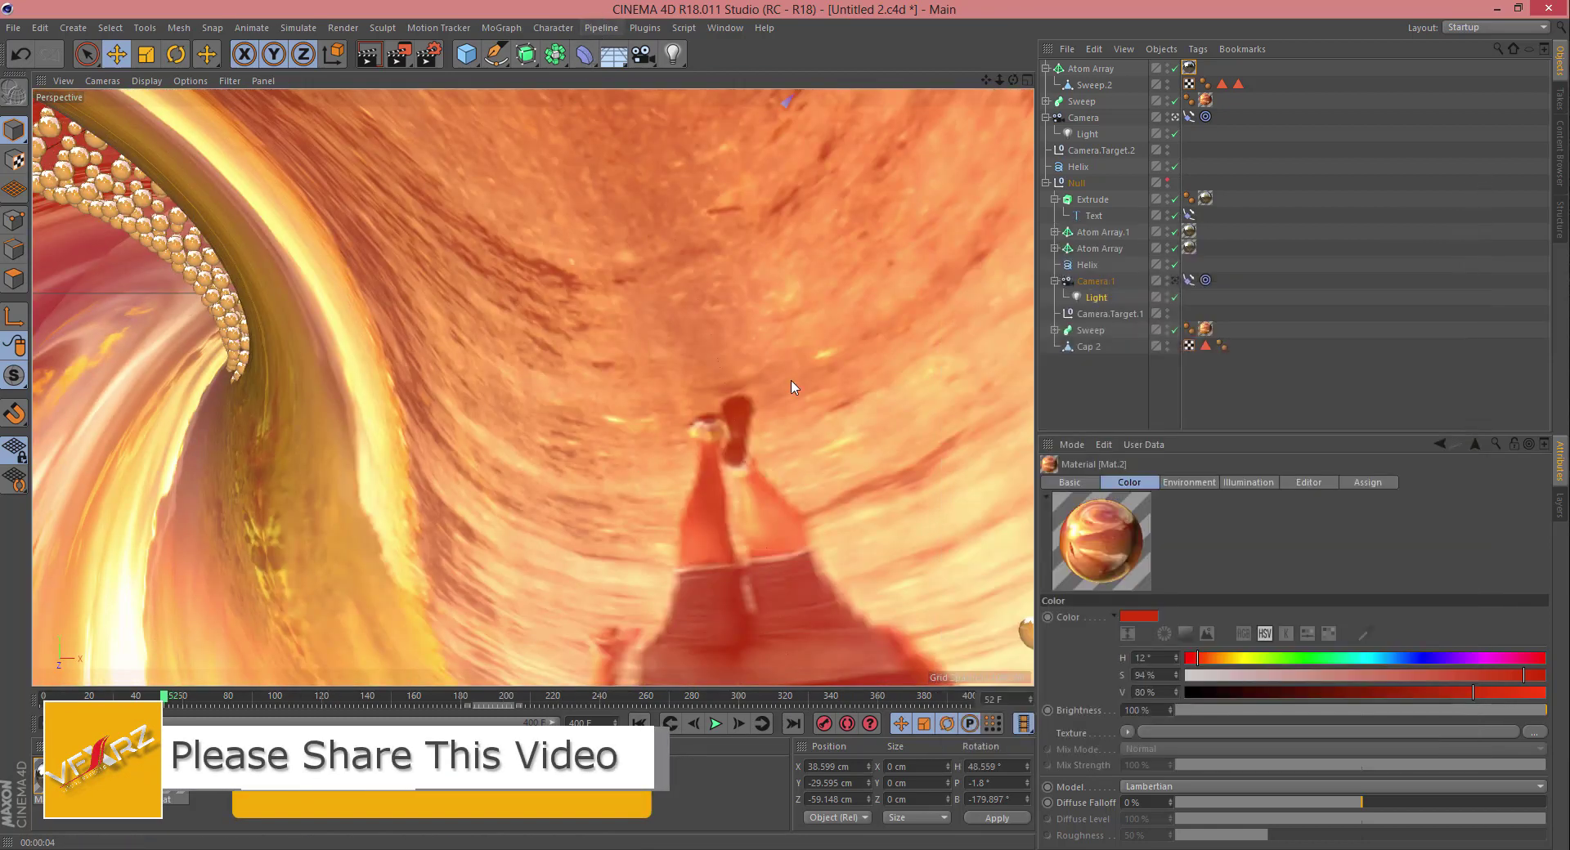